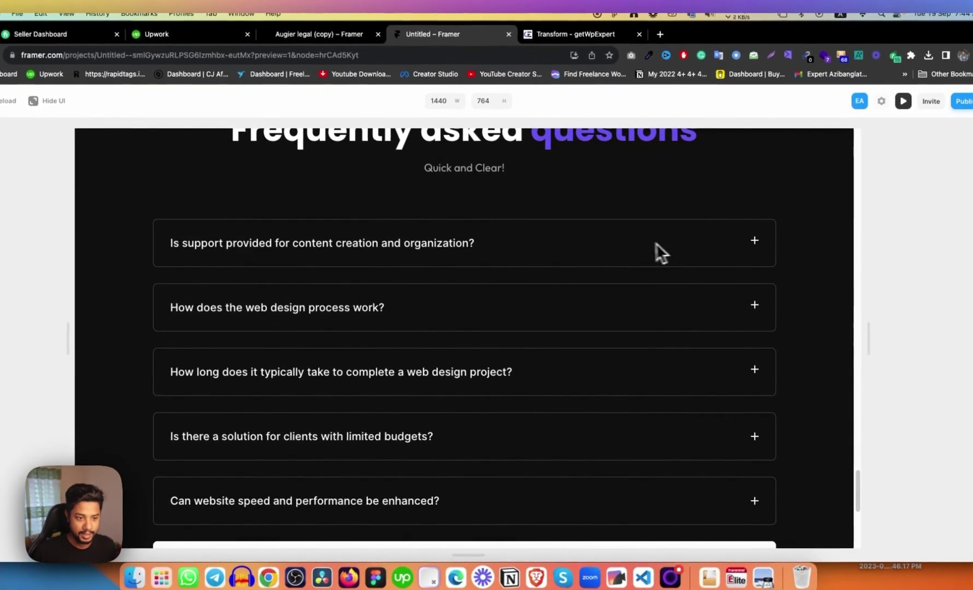
# Test the FAQ accordion in the preview by expanding and collapsing the first two questions
pyautogui.click(645, 249)
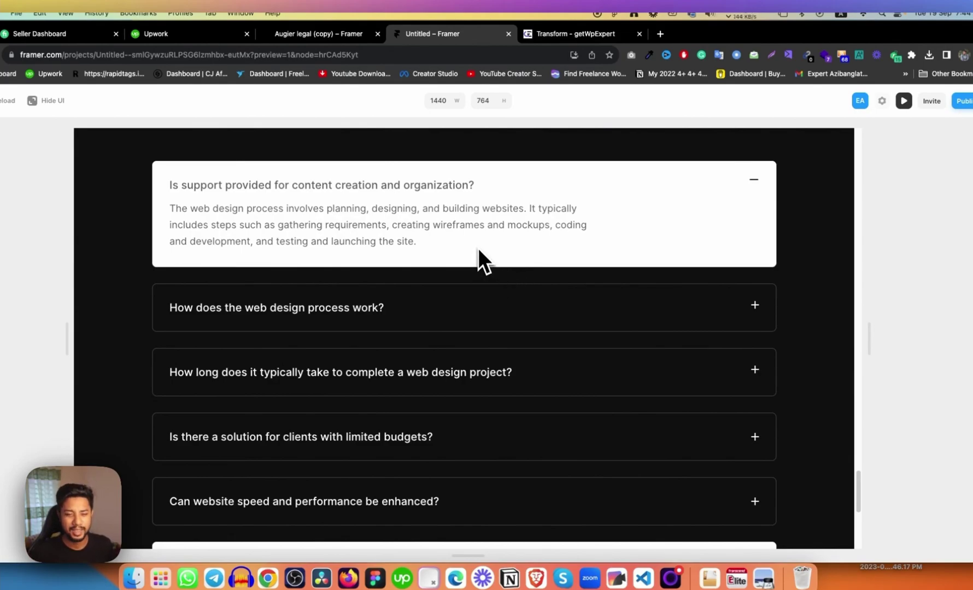
pyautogui.click(441, 220)
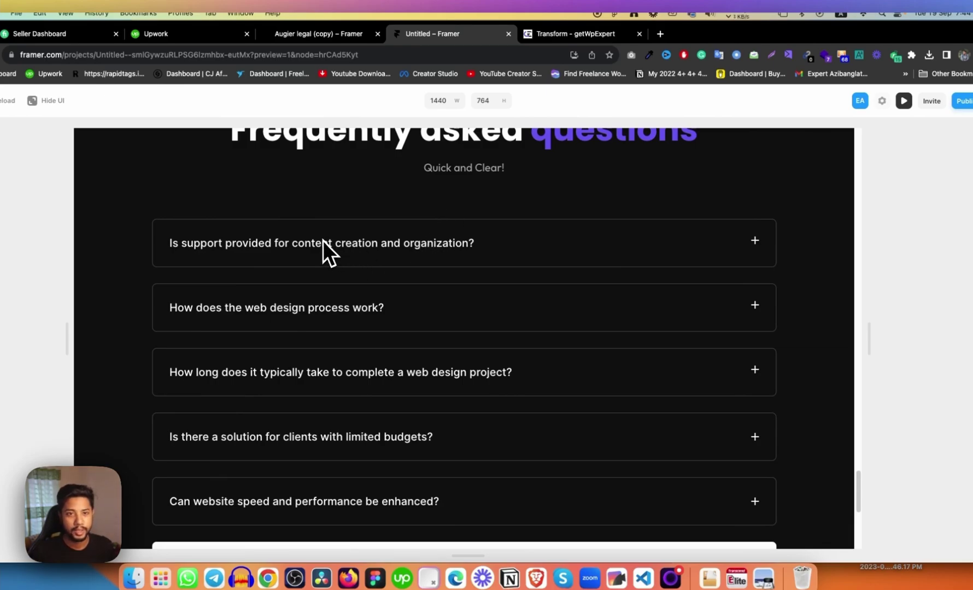
pyautogui.click(359, 322)
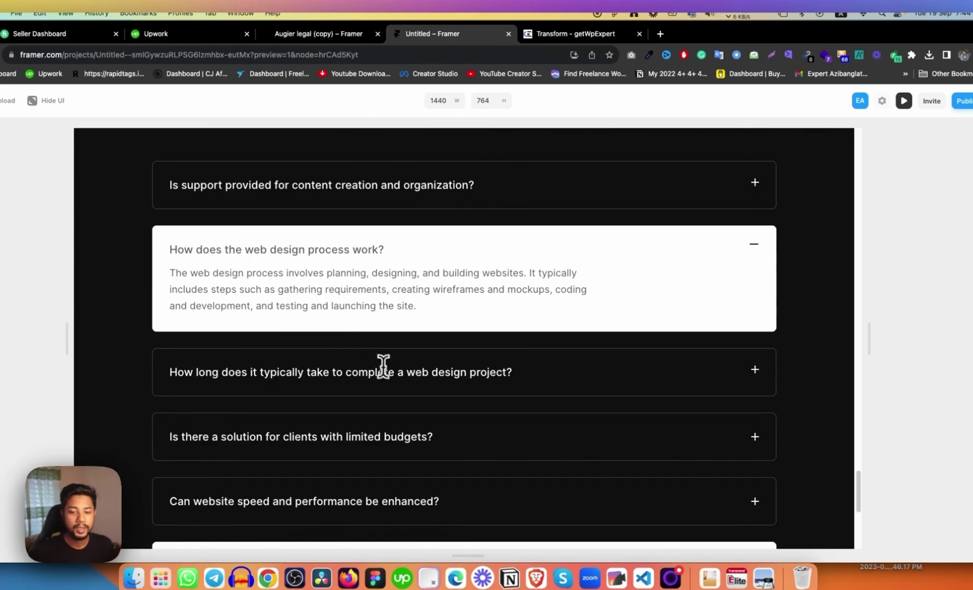
pyautogui.click(368, 189)
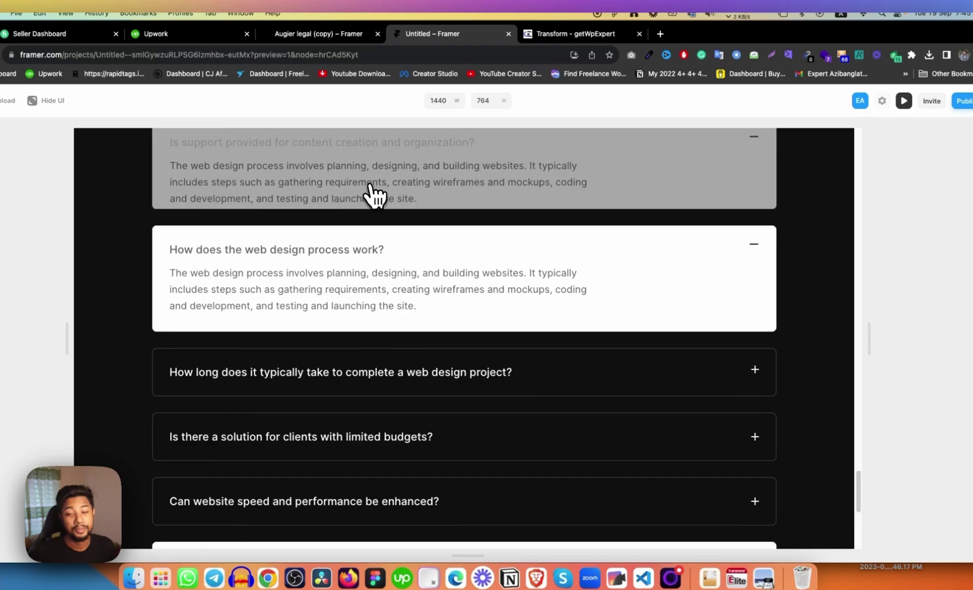
pyautogui.click(367, 227)
pyautogui.click(365, 266)
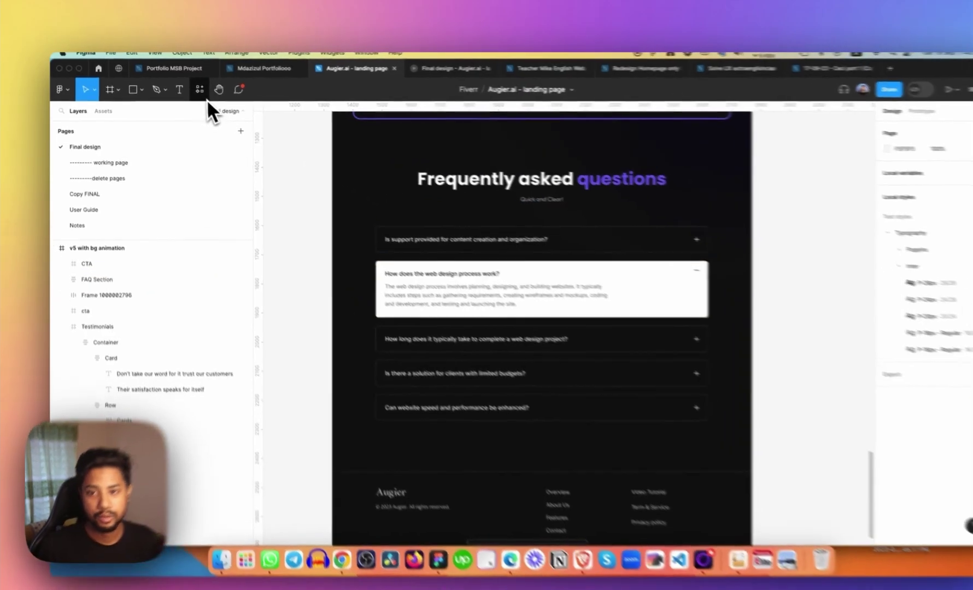
# Switch to Figma and look up the Figma to HTML with Framer plugin among the recent plugins
pyautogui.click(188, 86)
pyautogui.click(268, 117)
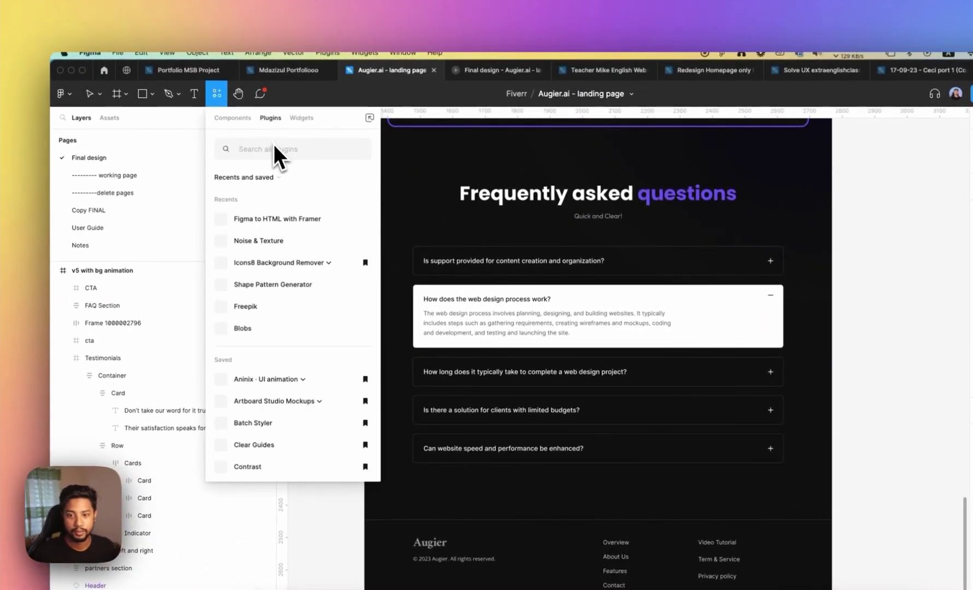
pyautogui.moveTo(278, 216)
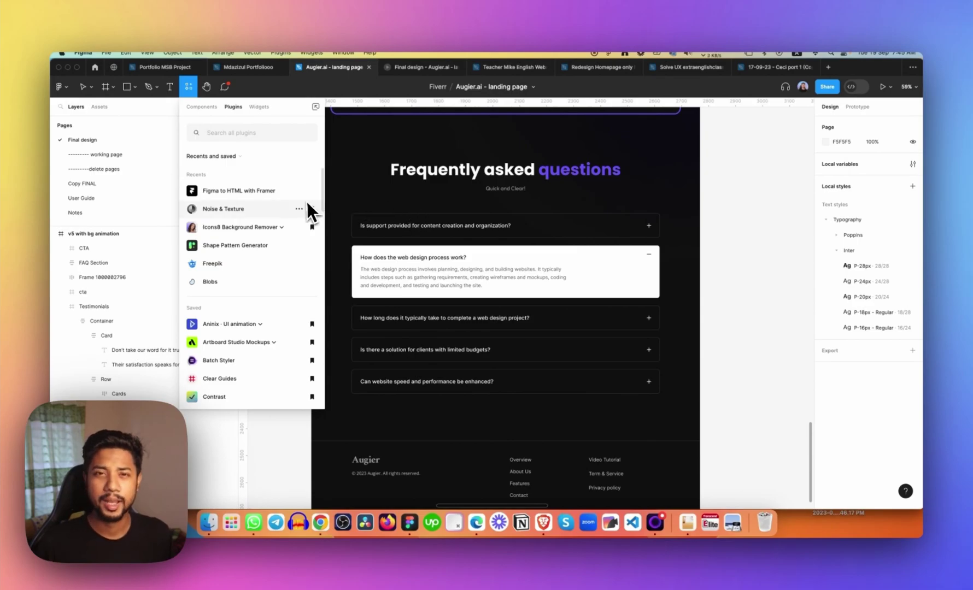
pyautogui.press('Escape')
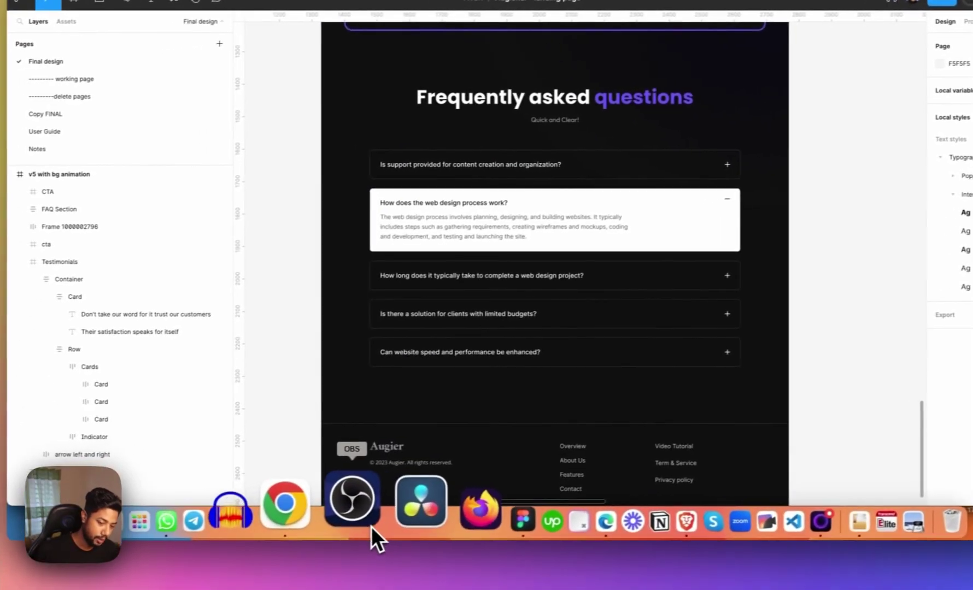
# Switch to Framer in Chrome and create a component named Faqq from the expanded white FAQ item
pyautogui.click(342, 509)
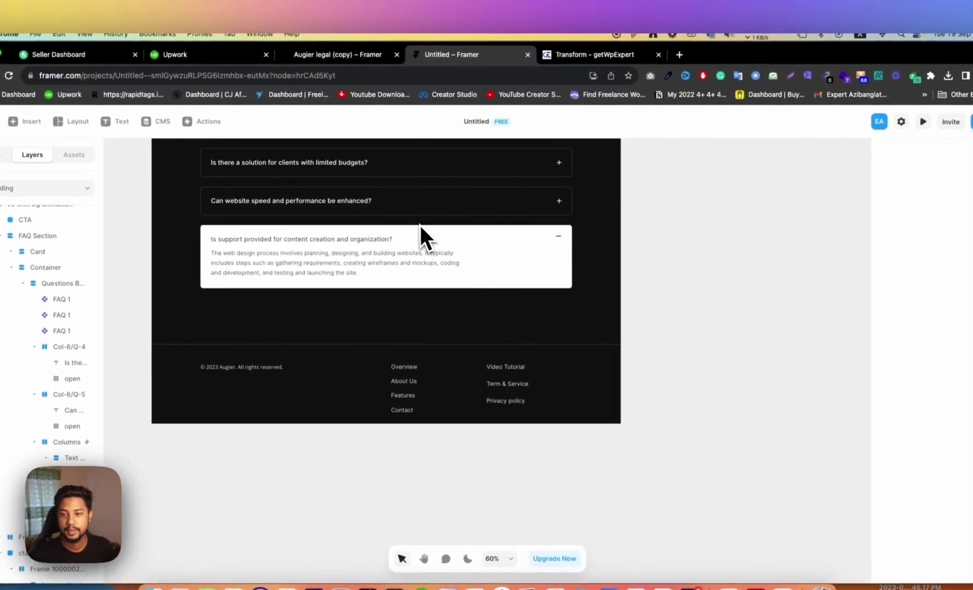
pyautogui.scroll(2, 420, 224)
pyautogui.click(483, 271)
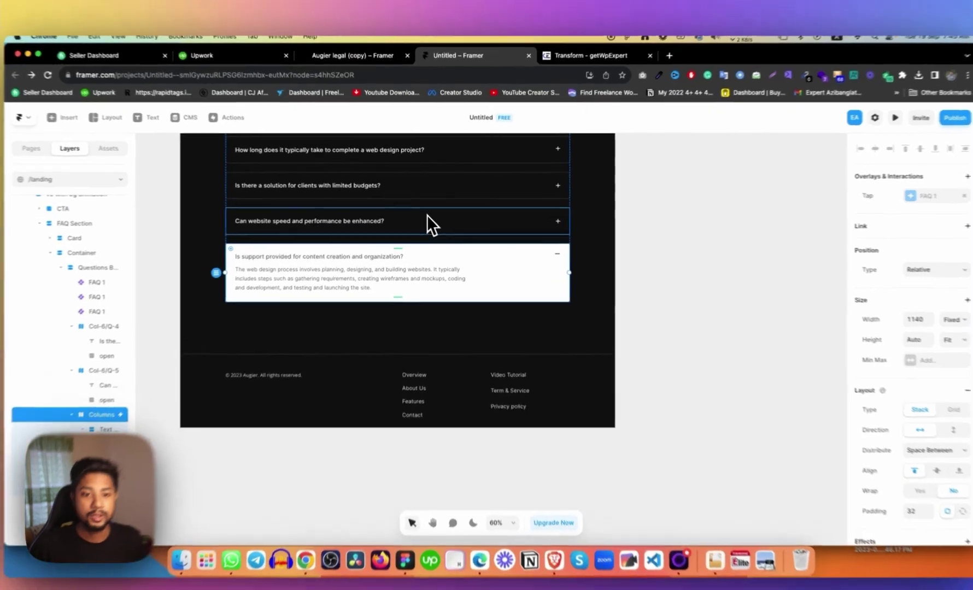
pyautogui.click(429, 213)
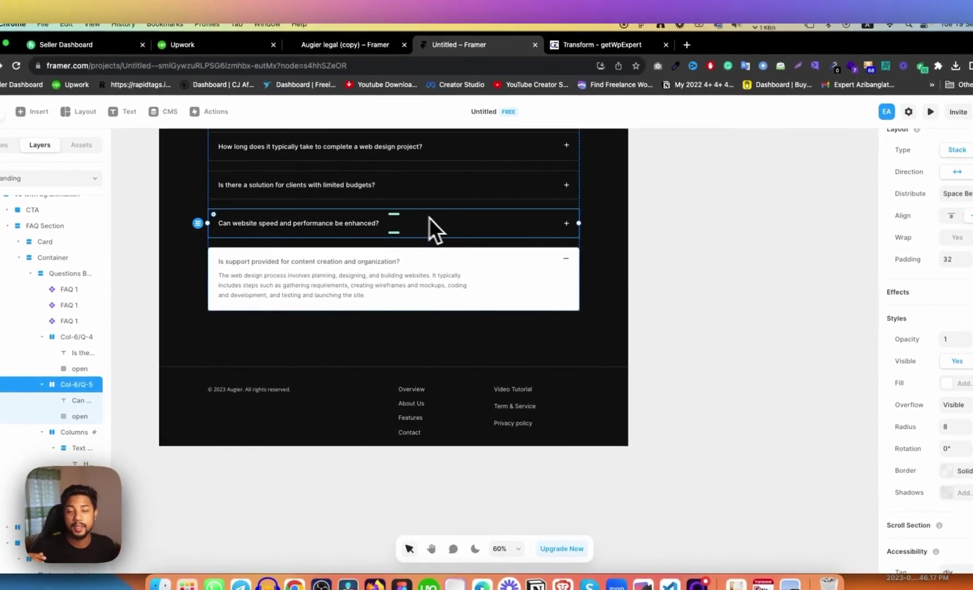
pyautogui.click(497, 263)
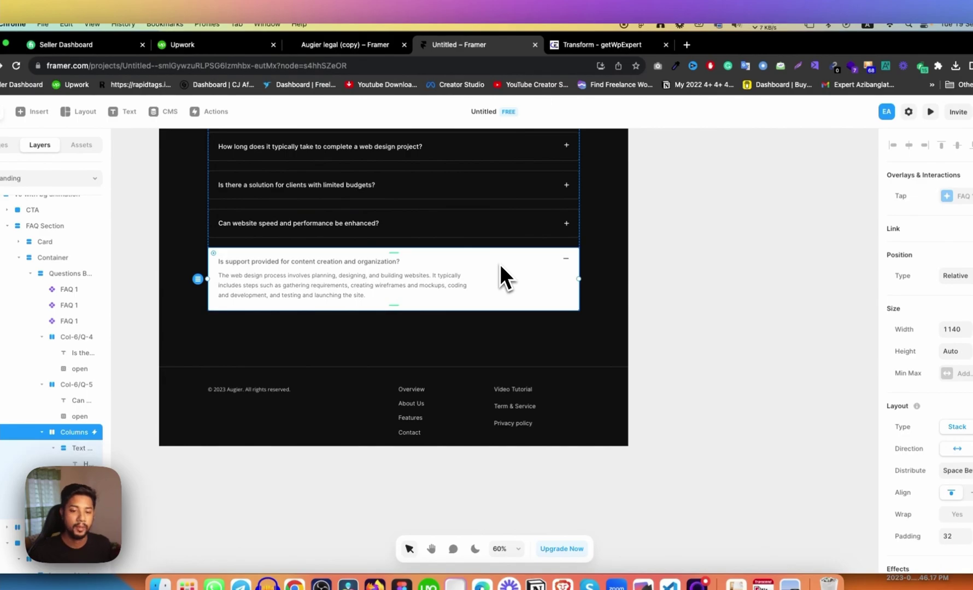
pyautogui.rightClick(501, 274)
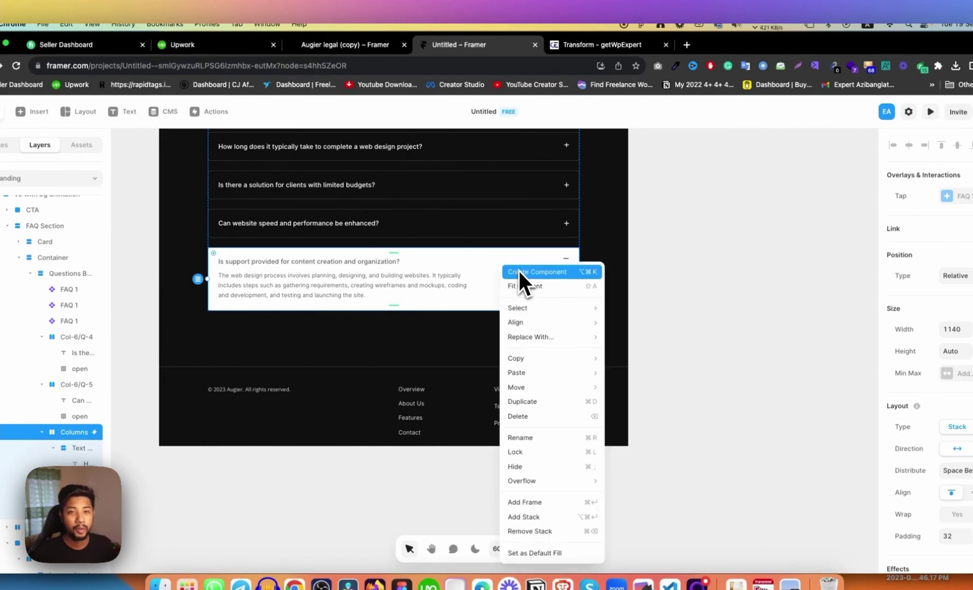
pyautogui.click(518, 270)
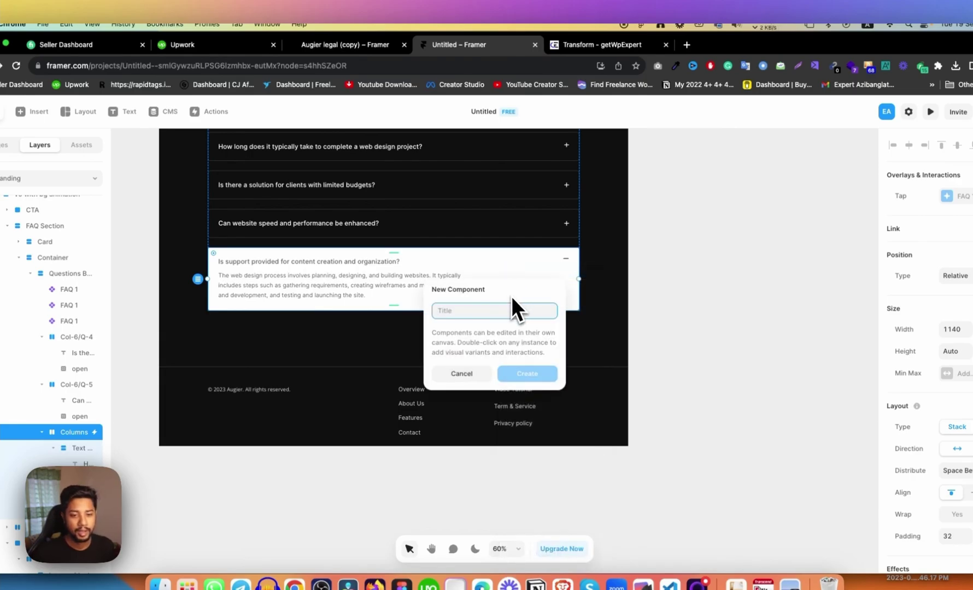
pyautogui.write('Fa')
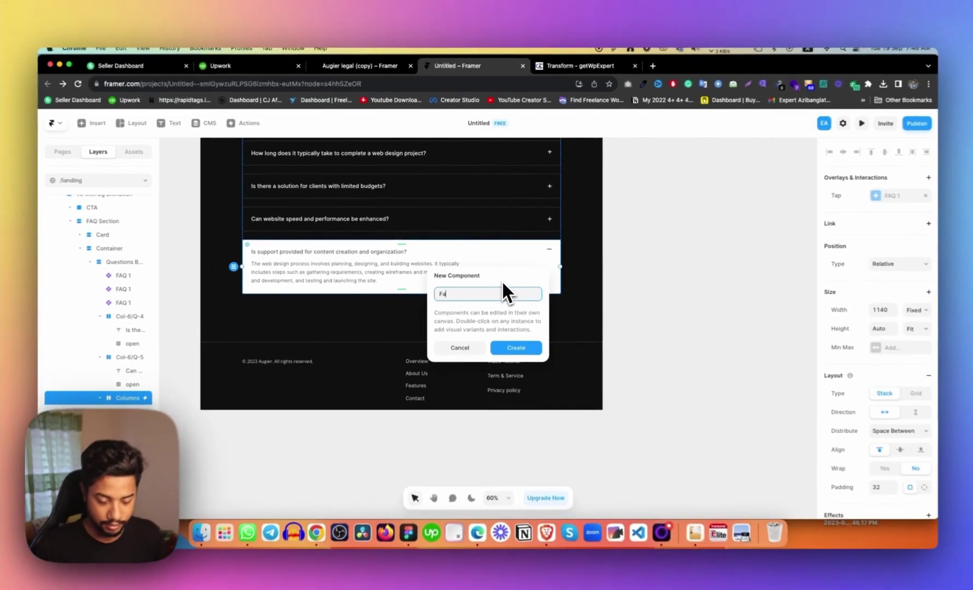
pyautogui.write('q')
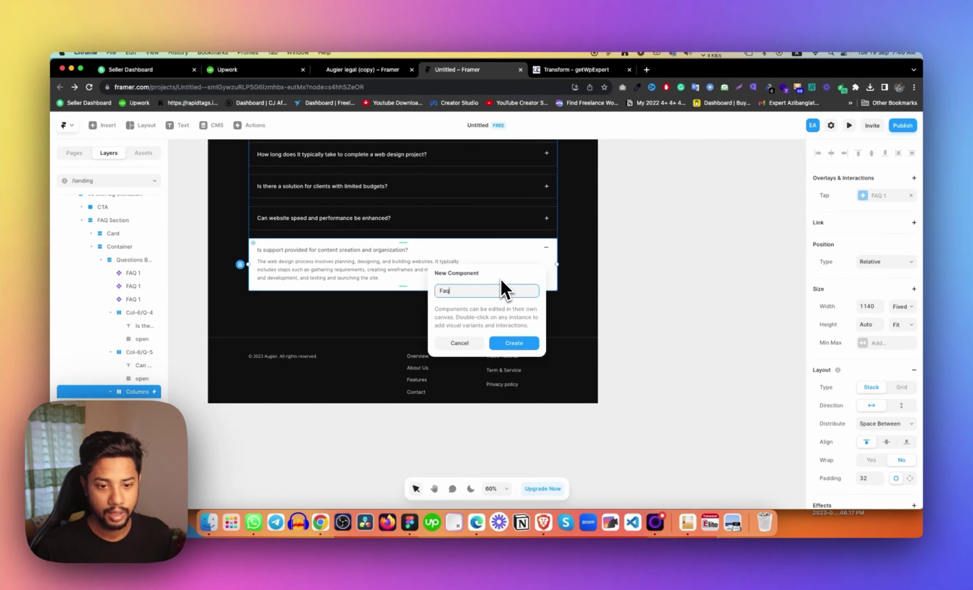
pyautogui.write('q')
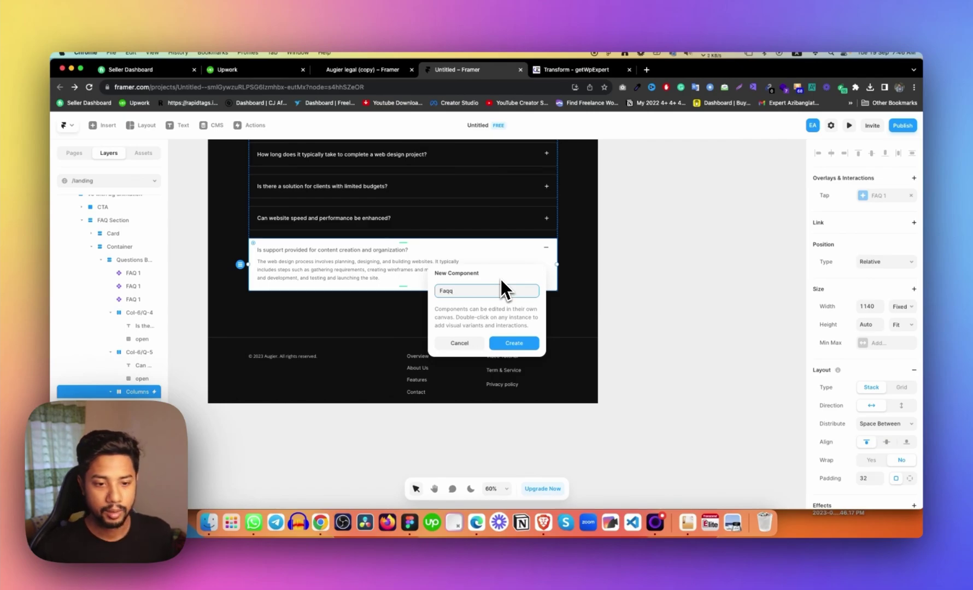
pyautogui.press('Return')
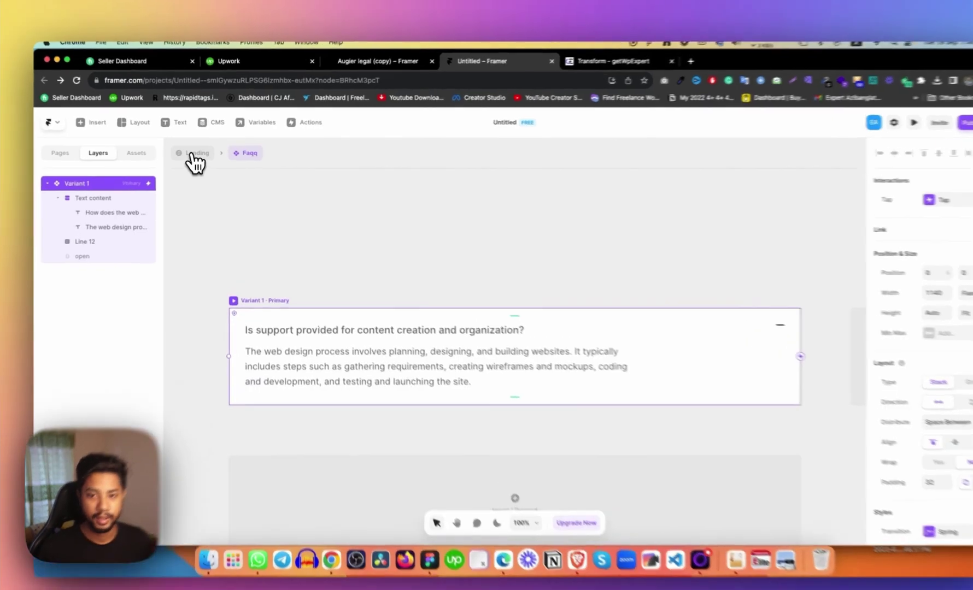
# Return to the landing page, reopen the Faqq component for editing and add a second variant
pyautogui.click(195, 155)
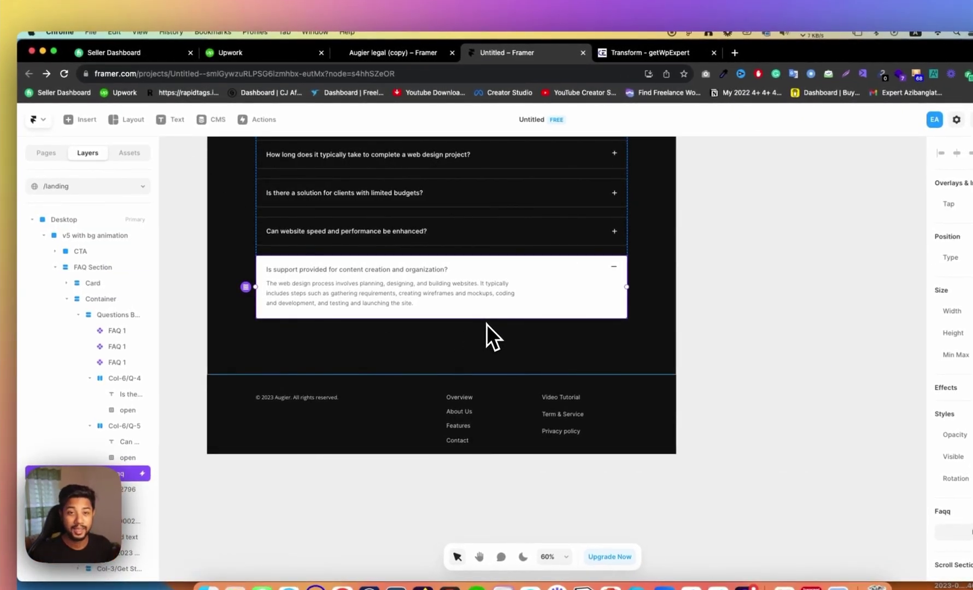
pyautogui.doubleClick(562, 306)
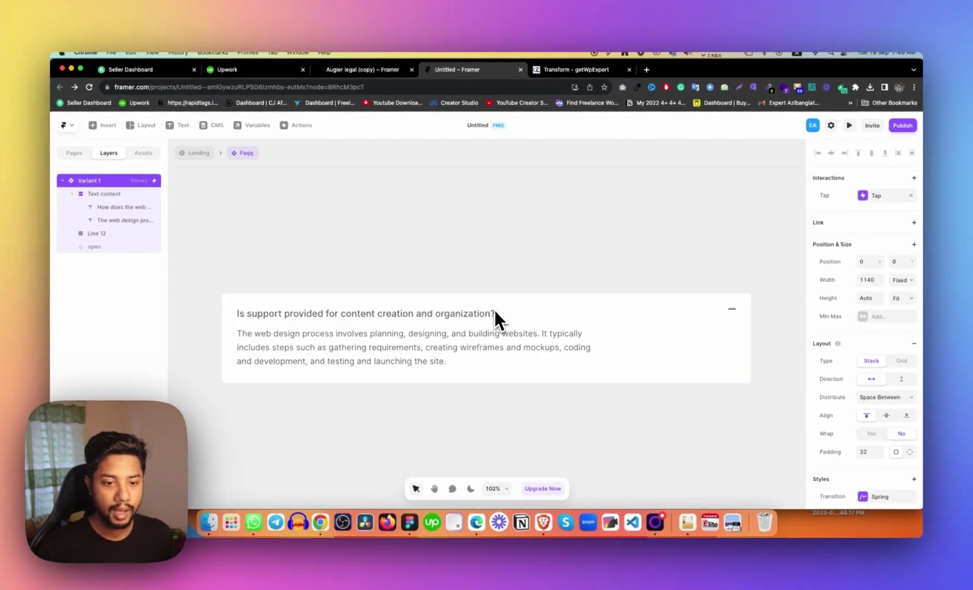
pyautogui.scroll(-4, 495, 310)
pyautogui.scroll(-3, 490, 307)
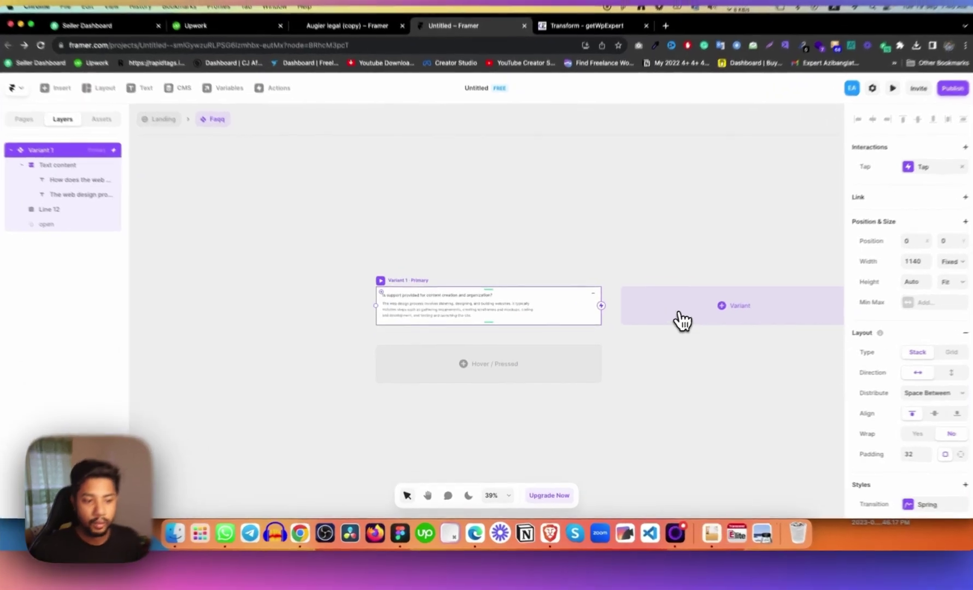
pyautogui.click(660, 333)
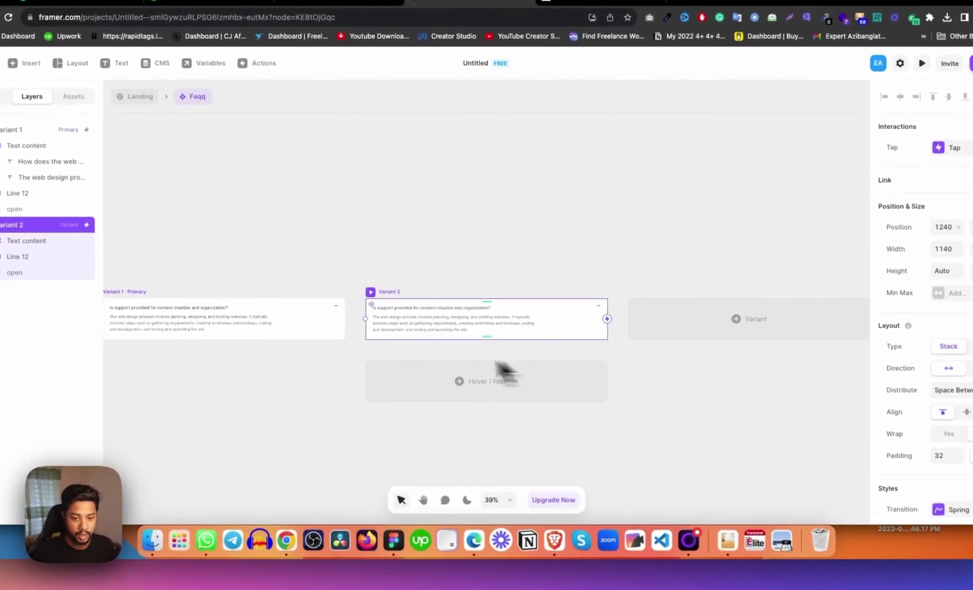
pyautogui.scroll(-3, 362, 310)
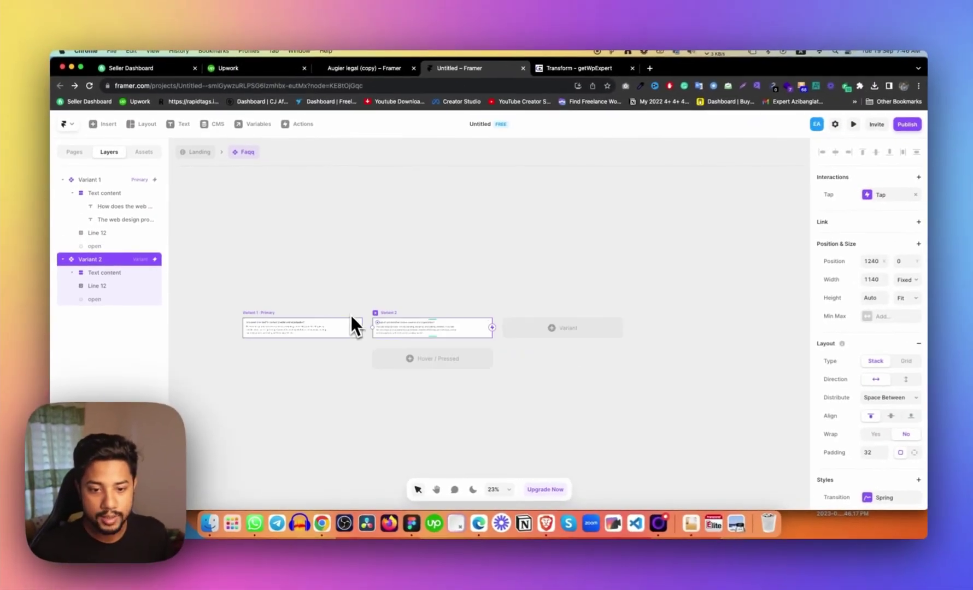
pyautogui.scroll(2, 243, 326)
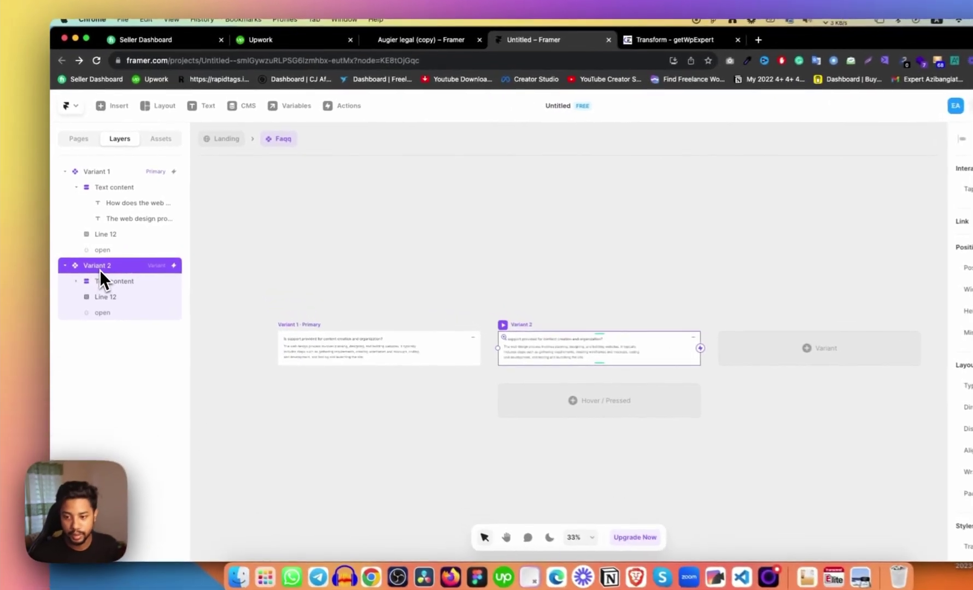
# Rename the second variant of the component as Faqq 1 open
pyautogui.doubleClick(94, 264)
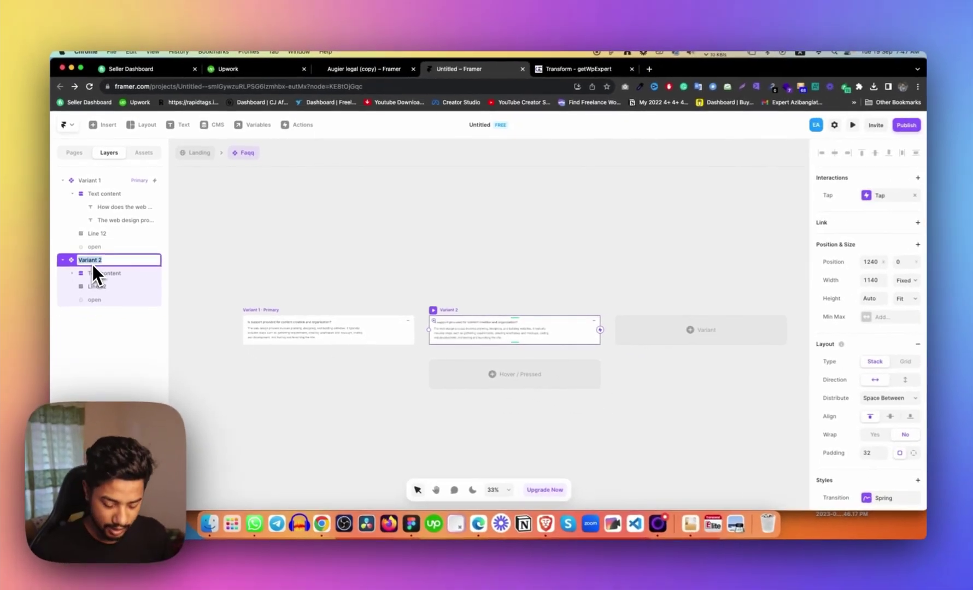
pyautogui.write('F')
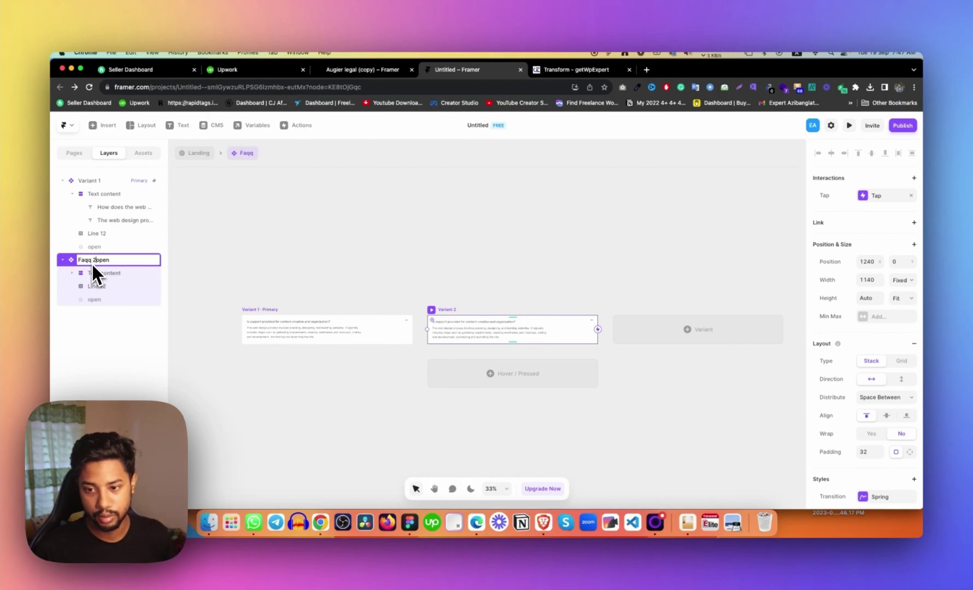
pyautogui.write('aqq 1 open')
pyautogui.press('Return')
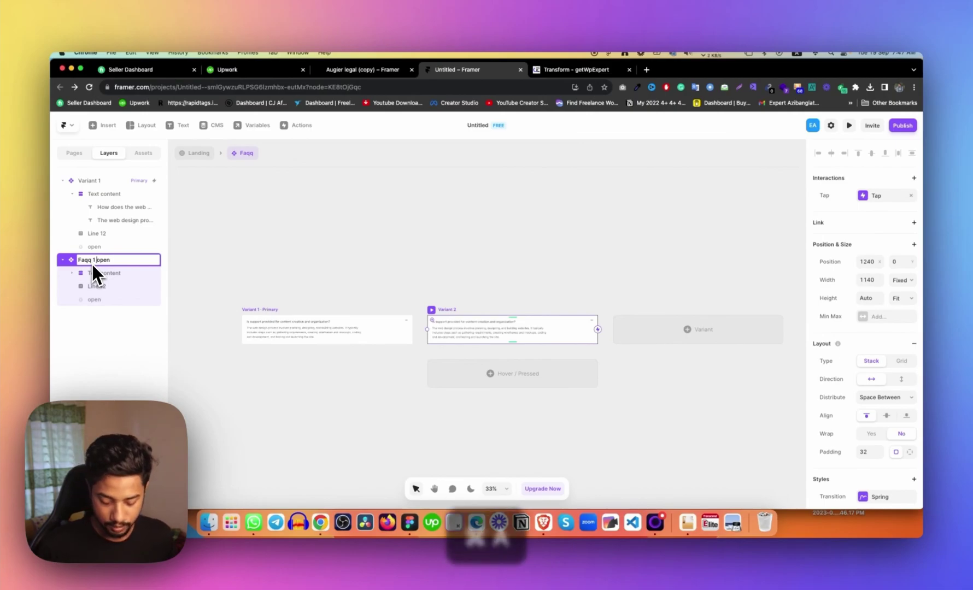
# Rename the primary variant as Faqq 1, reusing the copied name of the open variant
pyautogui.press('super+c')
pyautogui.click(102, 183)
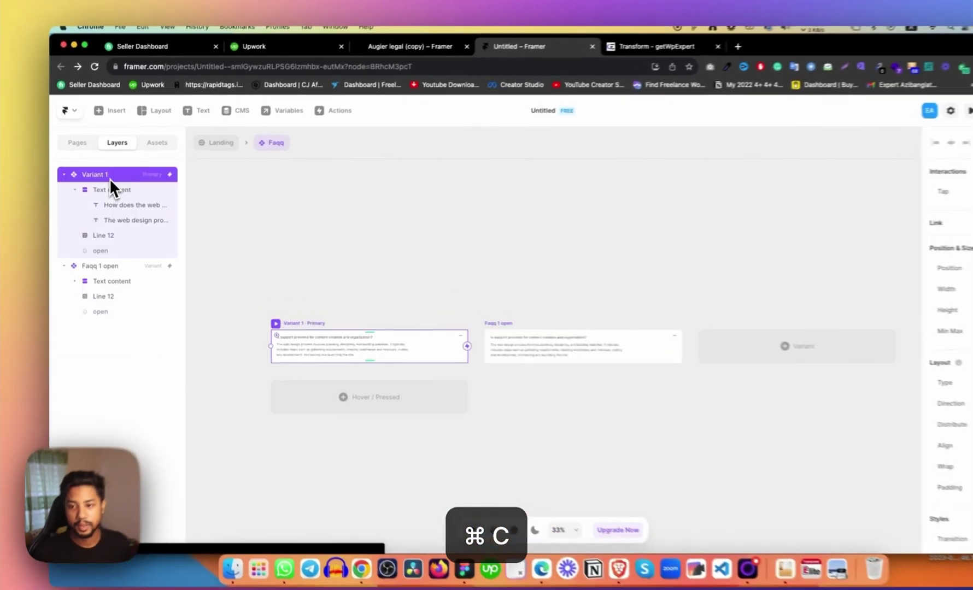
pyautogui.doubleClick(111, 176)
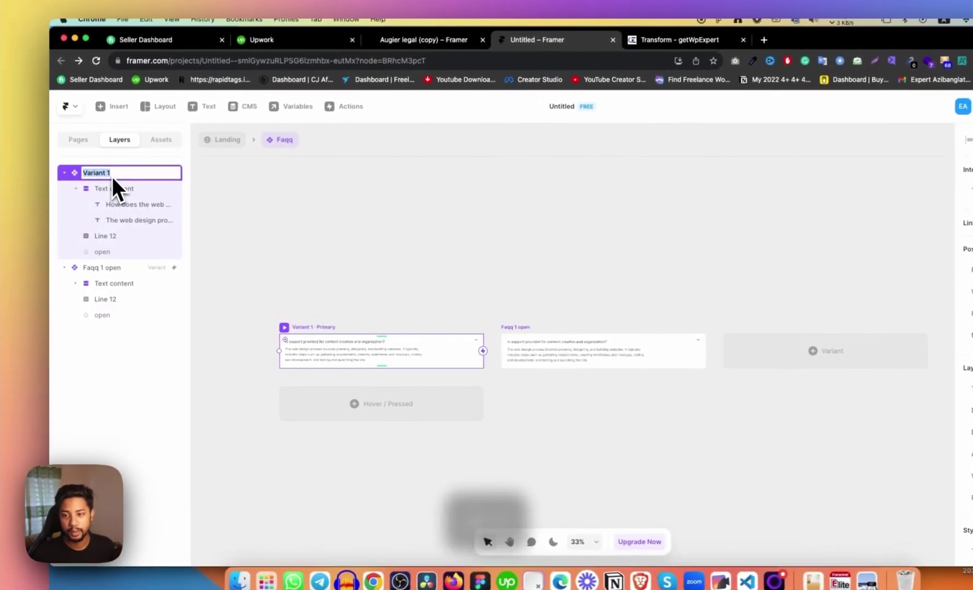
pyautogui.press('super+v')
pyautogui.press('BackSpace')
pyautogui.press('BackSpace')
pyautogui.press('BackSpace')
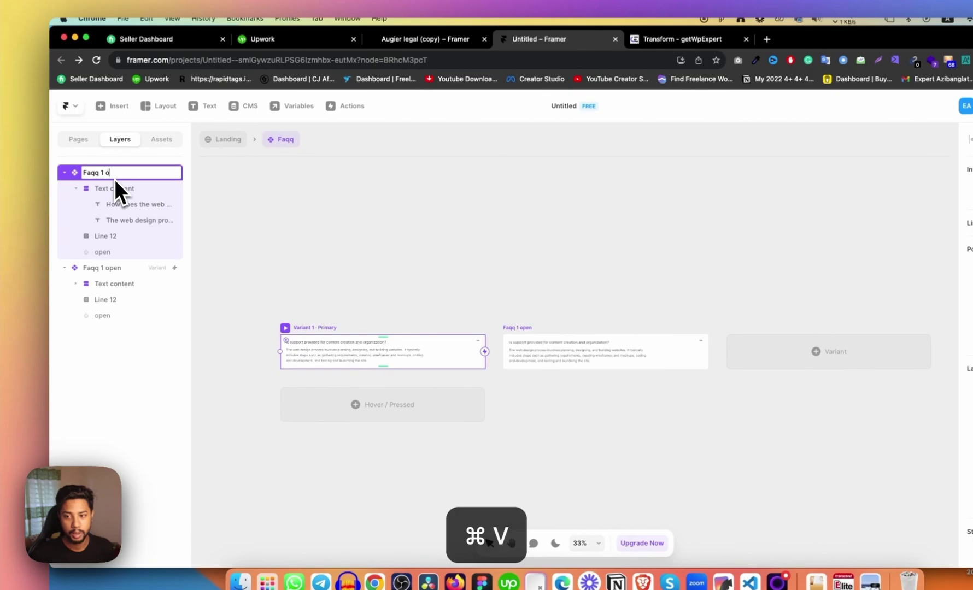
pyautogui.press('BackSpace')
pyautogui.press('BackSpace')
pyautogui.press('BackSpace')
pyautogui.press('BackSpace')
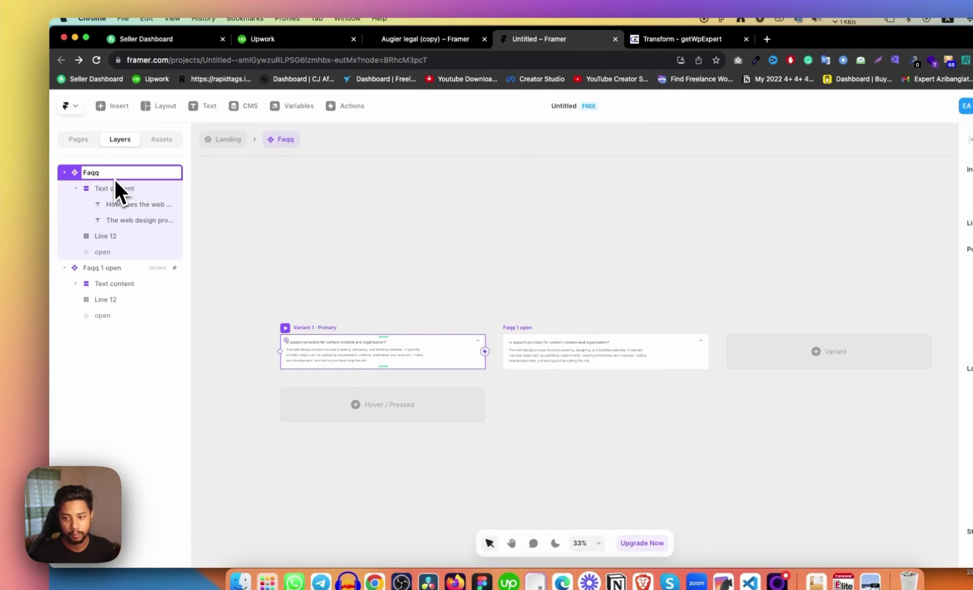
pyautogui.write('1')
pyautogui.click(339, 224)
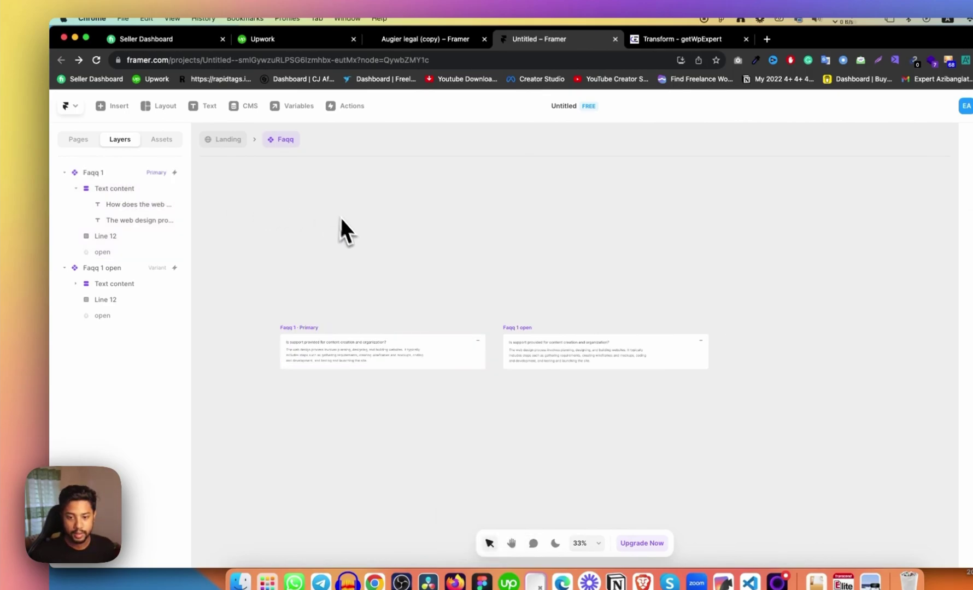
# Hide the answer paragraph in the primary Faqq 1 variant by setting its visibility to No
pyautogui.scroll(-2, 337, 352)
pyautogui.scroll(5, 330, 352)
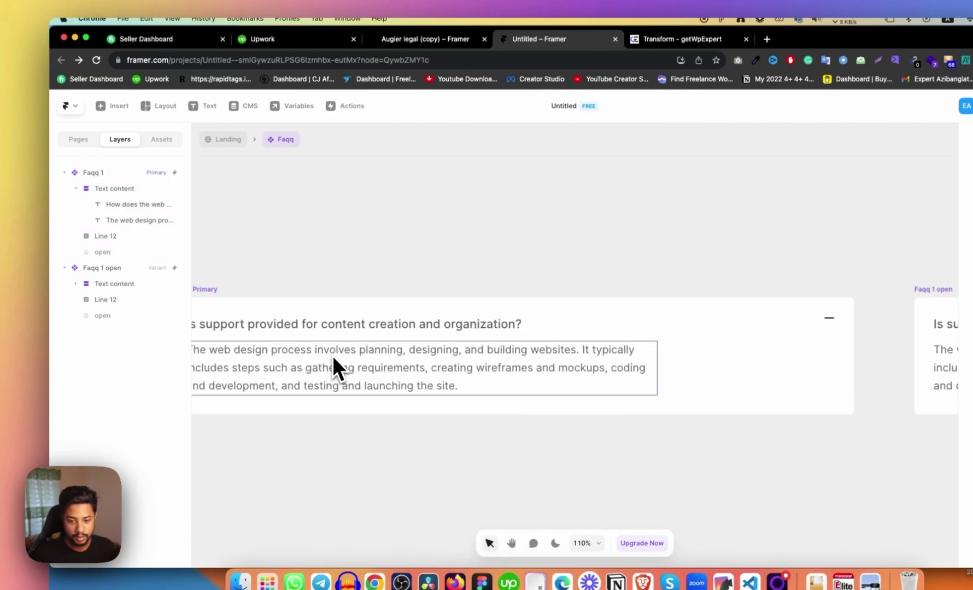
pyautogui.click(333, 359)
pyautogui.scroll(-3, 519, 311)
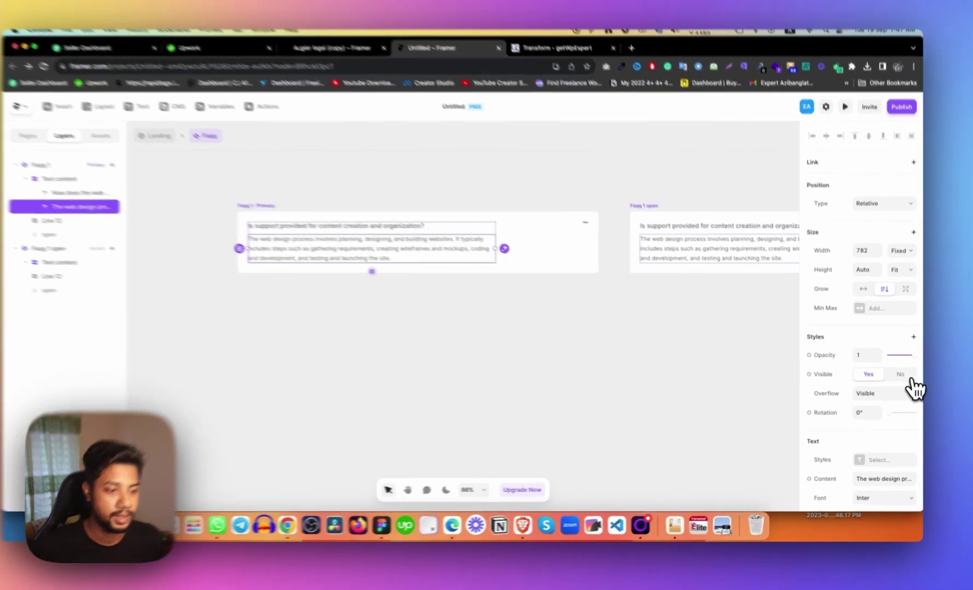
pyautogui.click(903, 380)
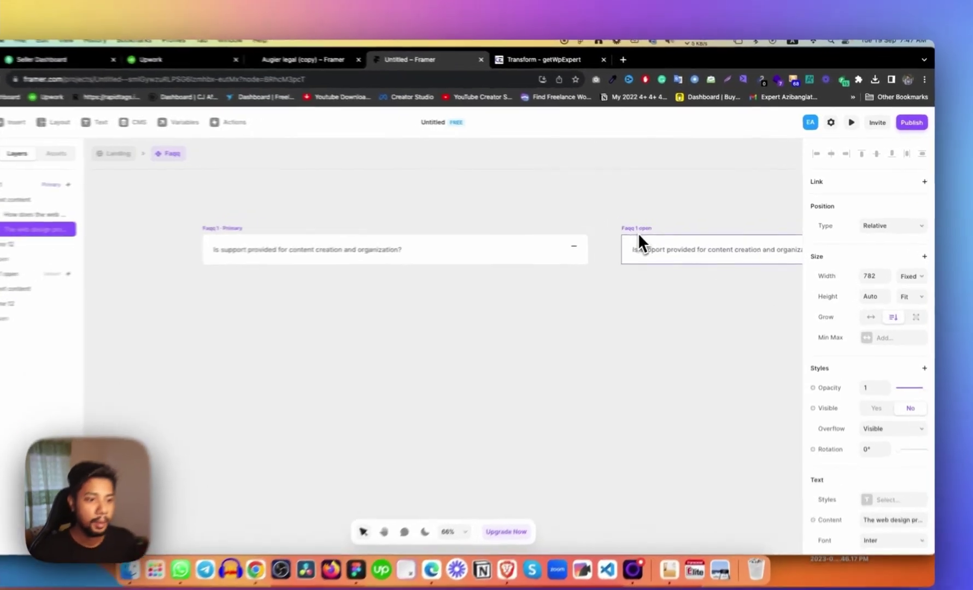
# Show the answer paragraph in the Faqq 1 open variant by setting its visibility to Yes
pyautogui.click(660, 224)
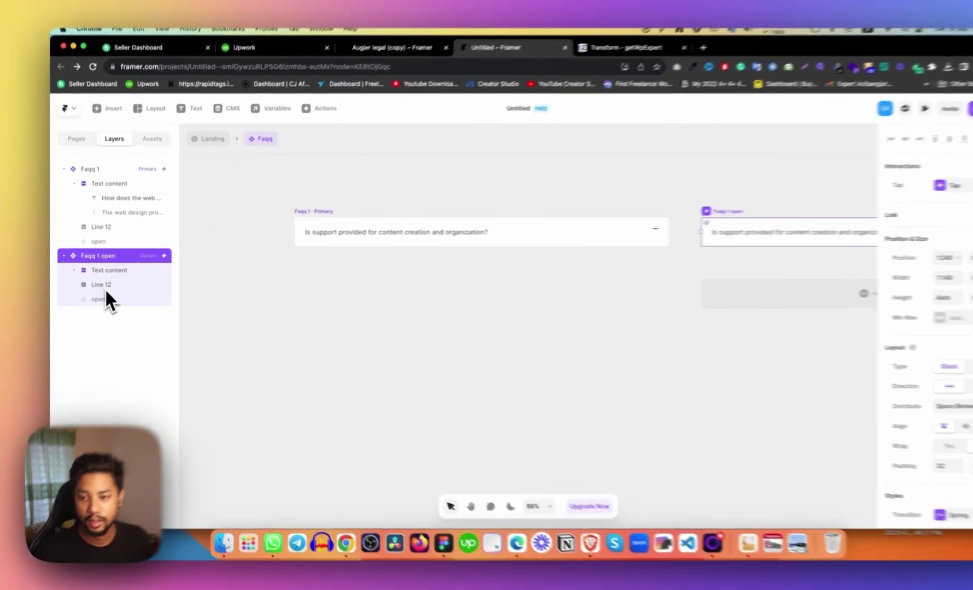
pyautogui.click(98, 273)
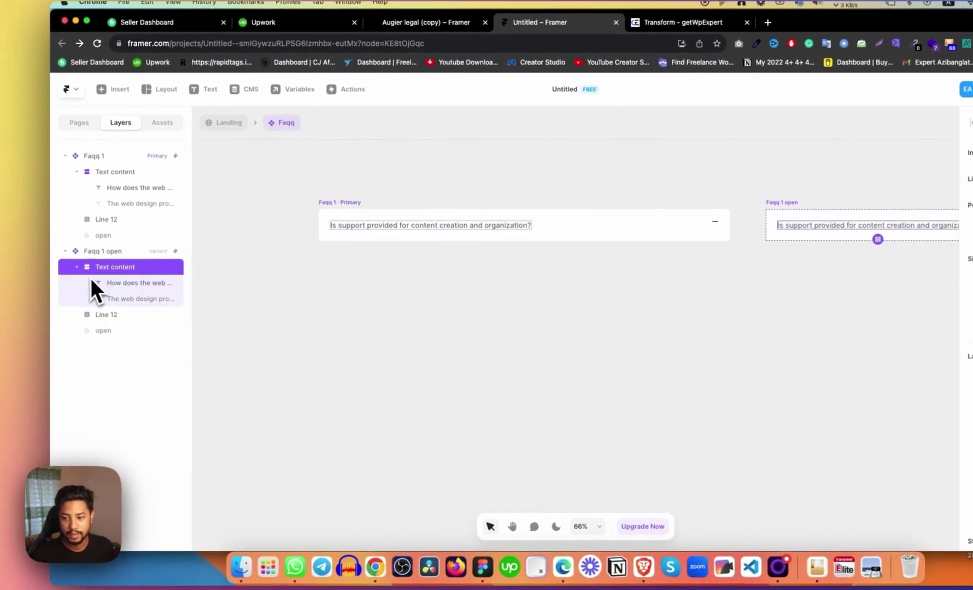
pyautogui.click(132, 299)
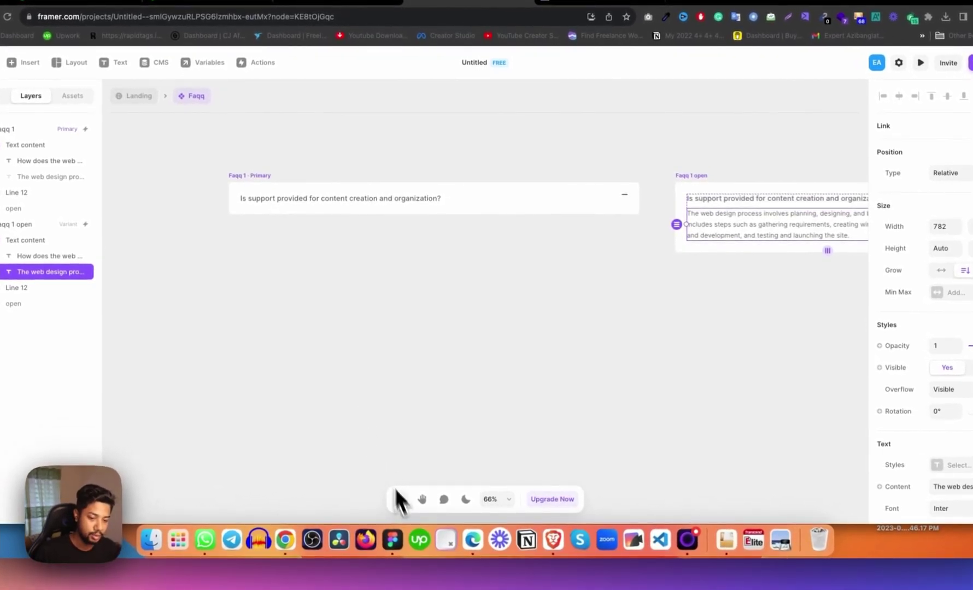
pyautogui.click(422, 499)
pyautogui.moveTo(581, 283); pyautogui.dragTo(398, 268)
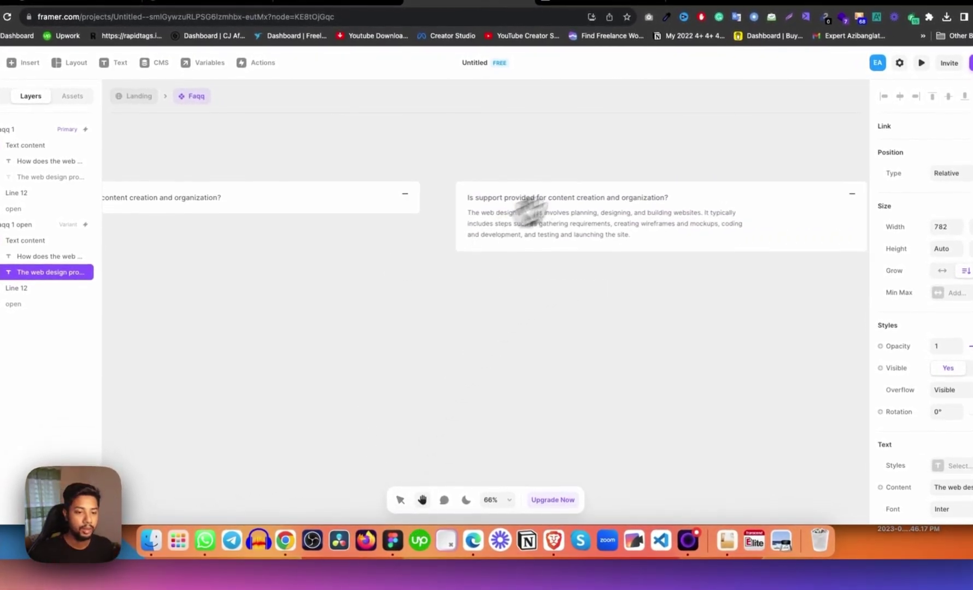
pyautogui.moveTo(618, 207); pyautogui.dragTo(513, 198)
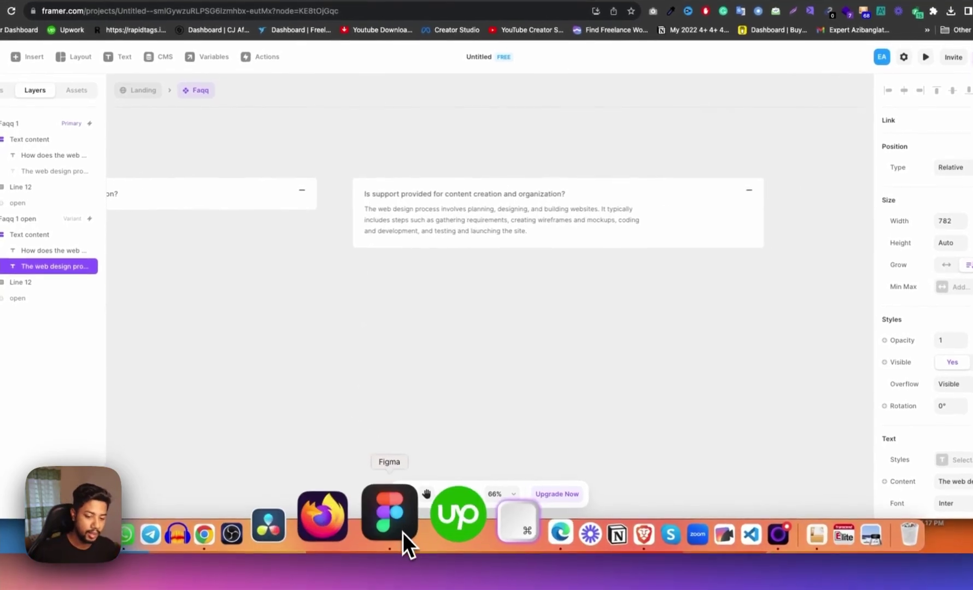
# Switch to Figma to check the open and close icons in the FAQ design, and return to the Framer component in Chrome
pyautogui.click(402, 536)
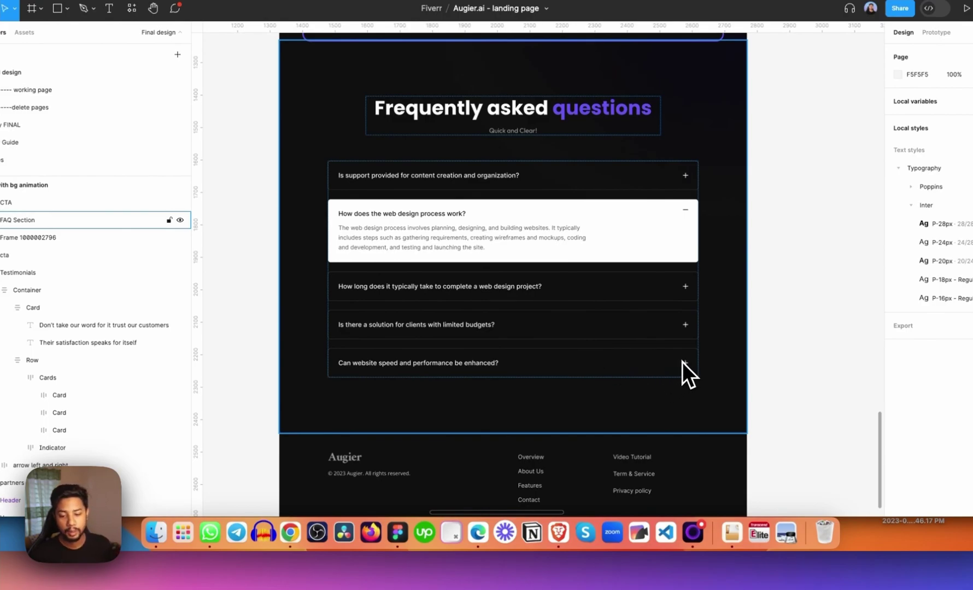
pyautogui.press('Escape')
pyautogui.click(288, 536)
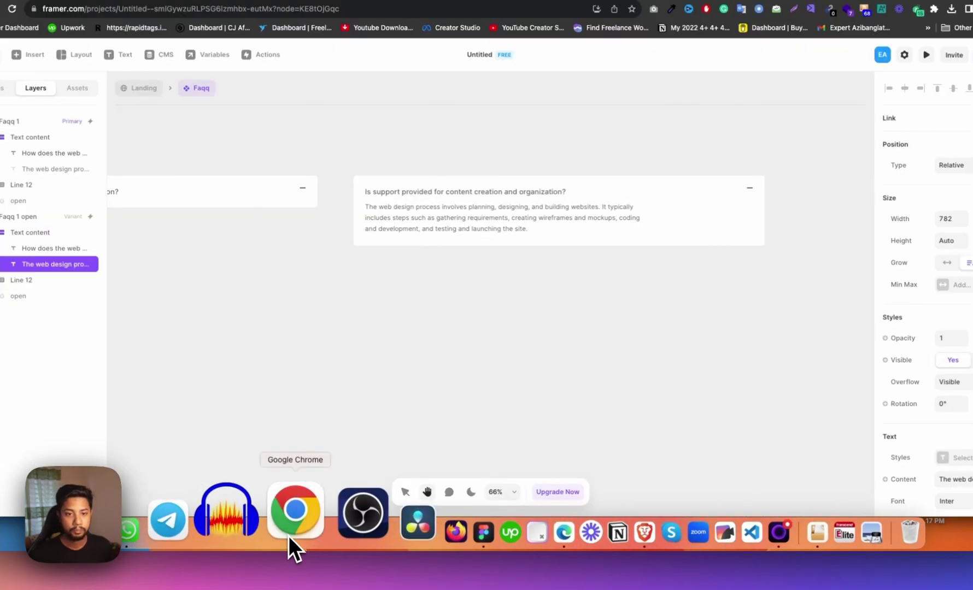
pyautogui.moveTo(404, 238); pyautogui.dragTo(629, 201)
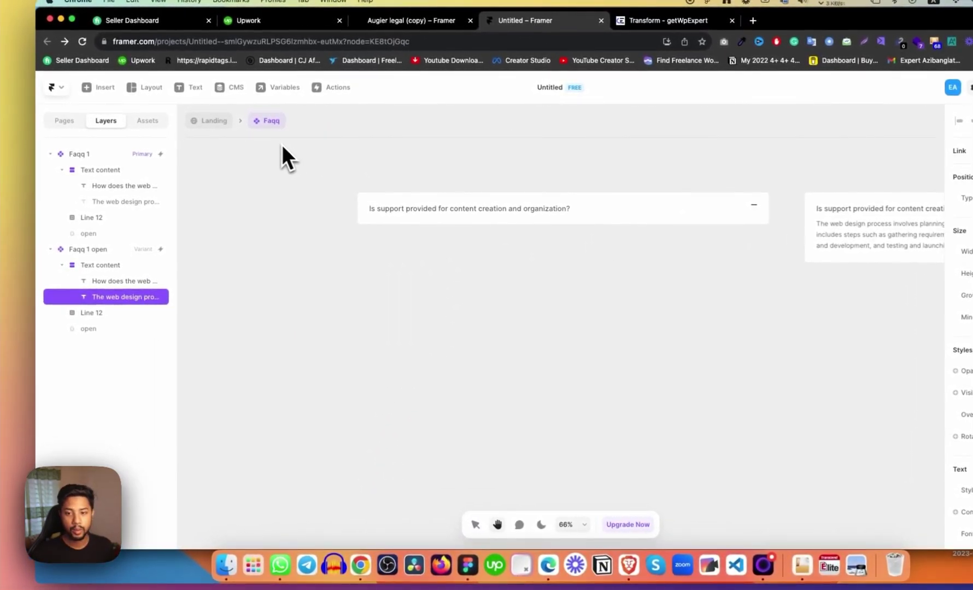
pyautogui.click(475, 525)
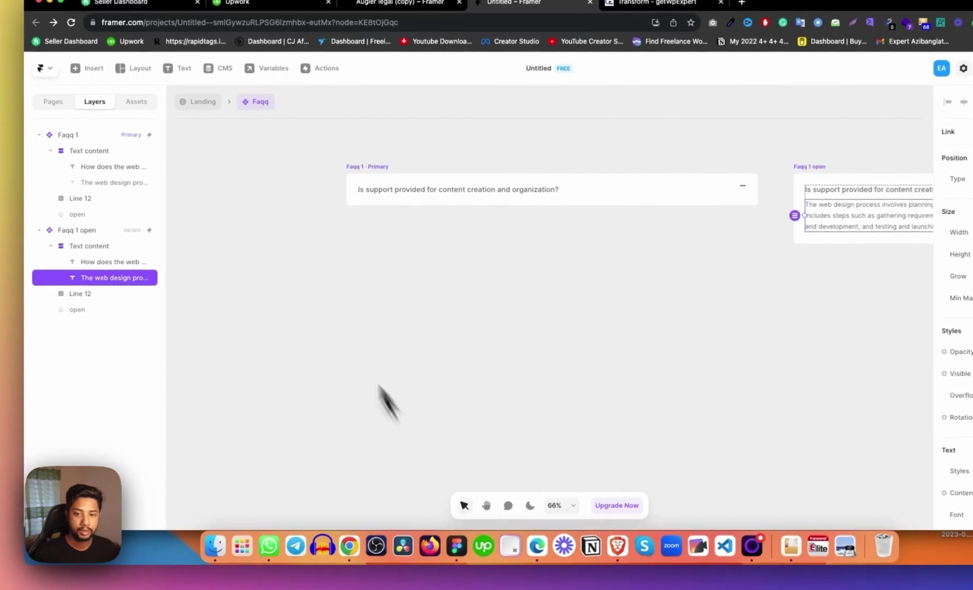
# Return to the landing page and copy the plus icon of the "Can website speed and performance be enhanced?" row
pyautogui.click(188, 127)
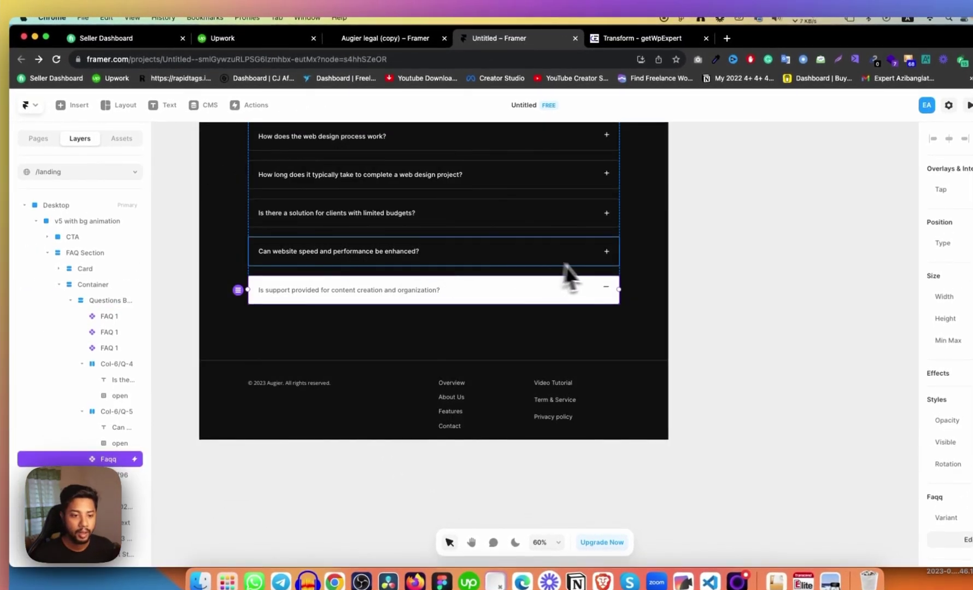
pyautogui.scroll(-5, 114, 272)
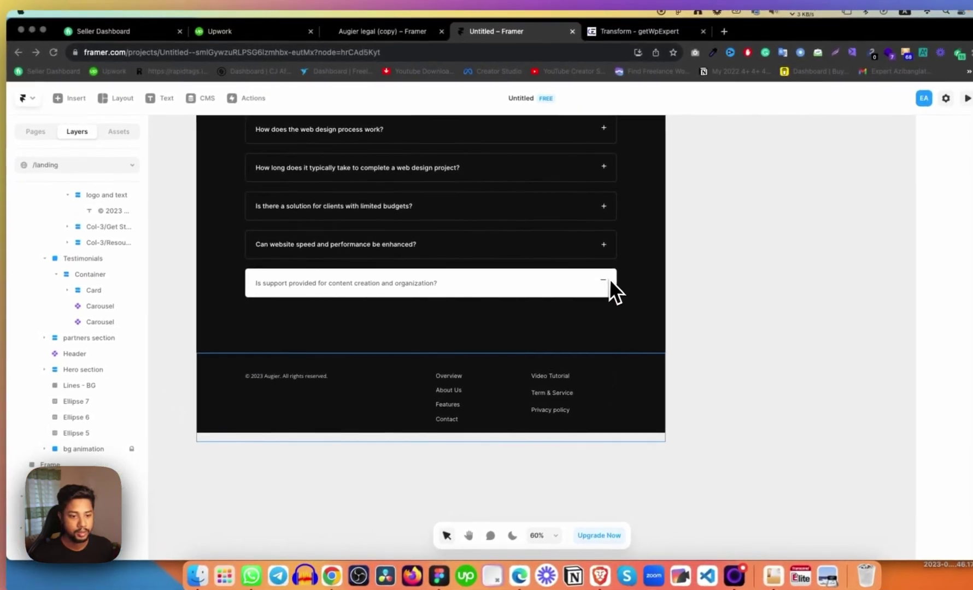
pyautogui.doubleClick(653, 261)
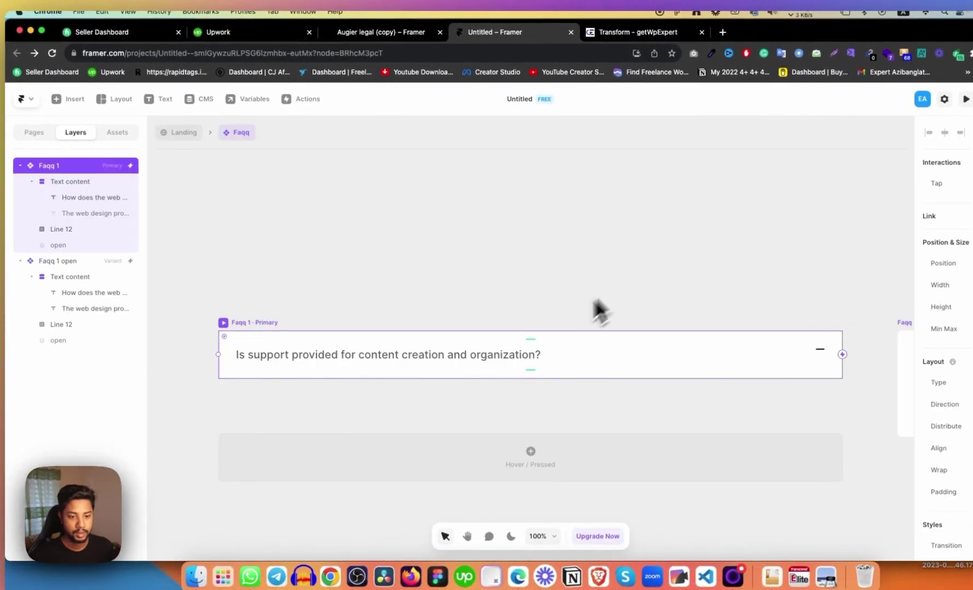
pyautogui.click(185, 133)
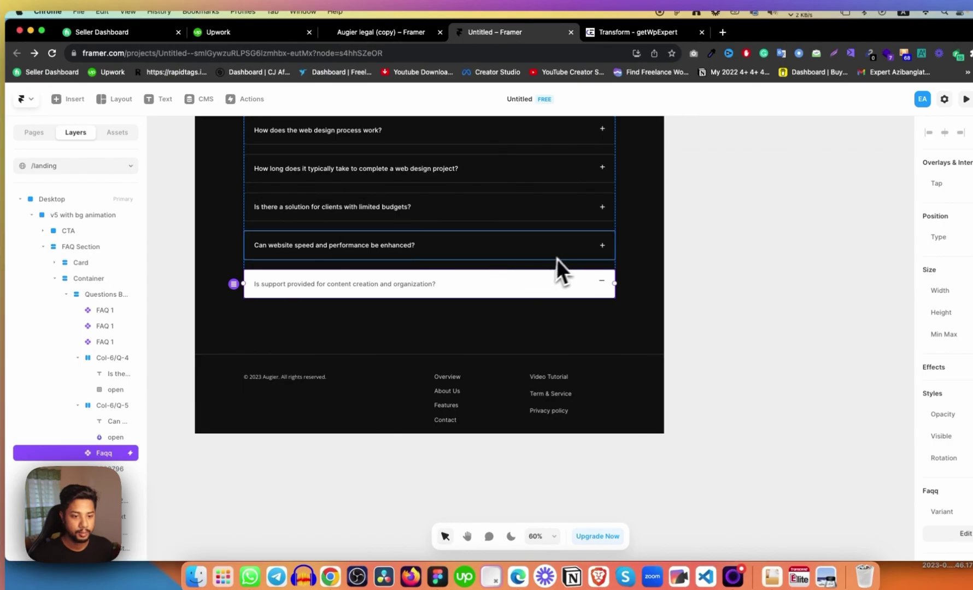
pyautogui.click(571, 251)
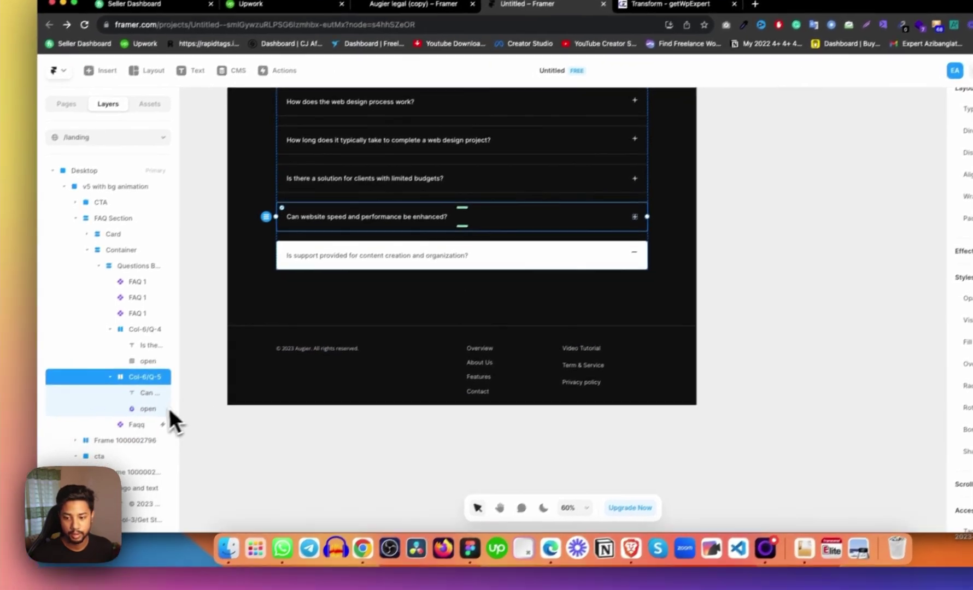
pyautogui.click(119, 439)
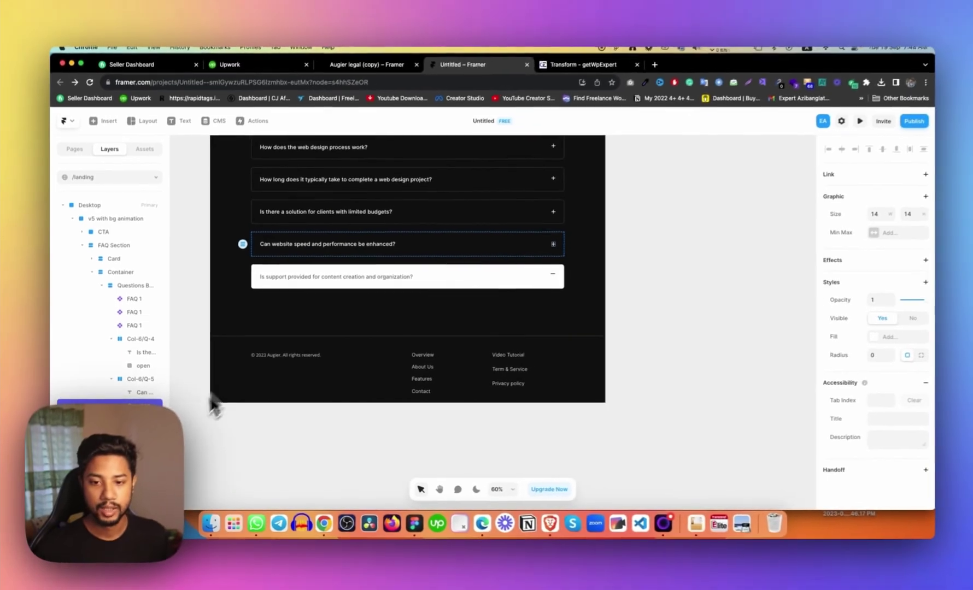
pyautogui.scroll(-5, 152, 331)
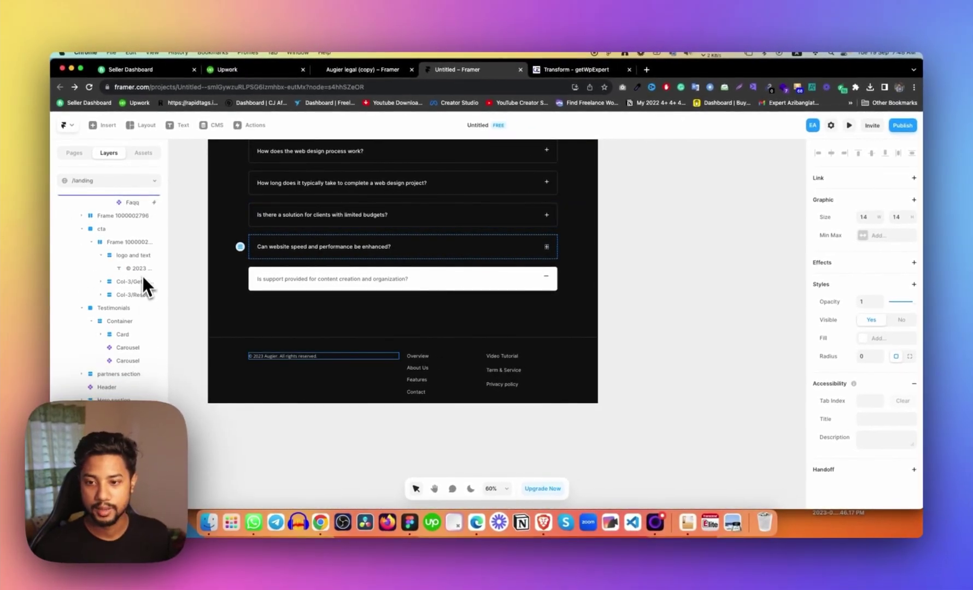
pyautogui.scroll(2, 142, 269)
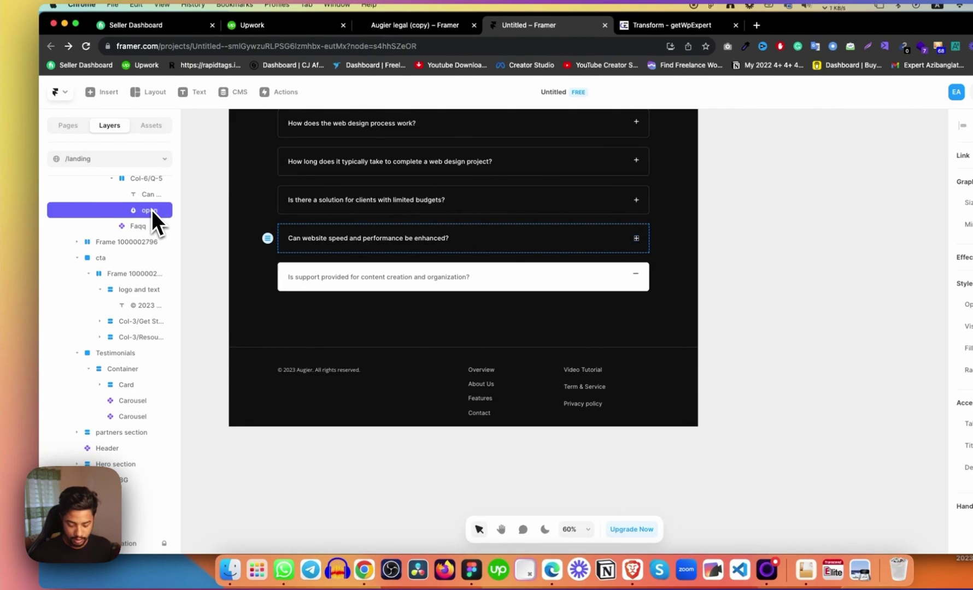
pyautogui.press('super+c')
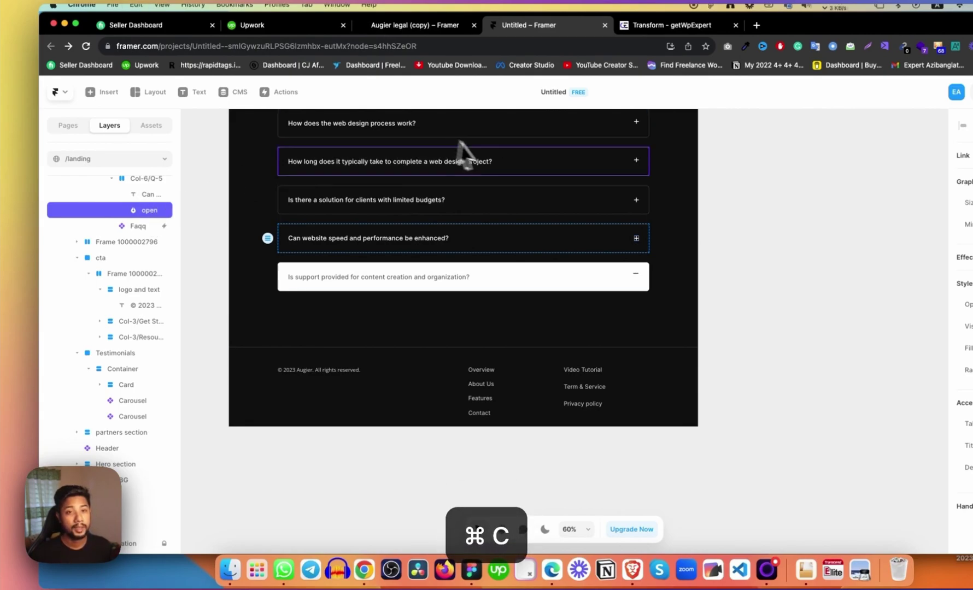
# Paste the copied plus icon into the primary Faqq 1 variant of the Faqq component and delete its old hidden open layer
pyautogui.click(550, 264)
pyautogui.doubleClick(551, 268)
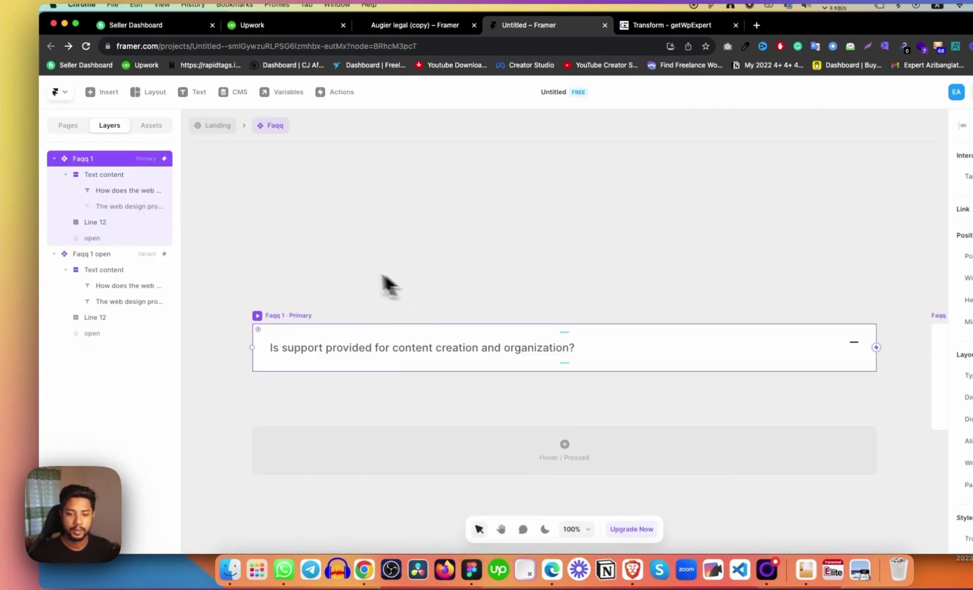
pyautogui.doubleClick(382, 350)
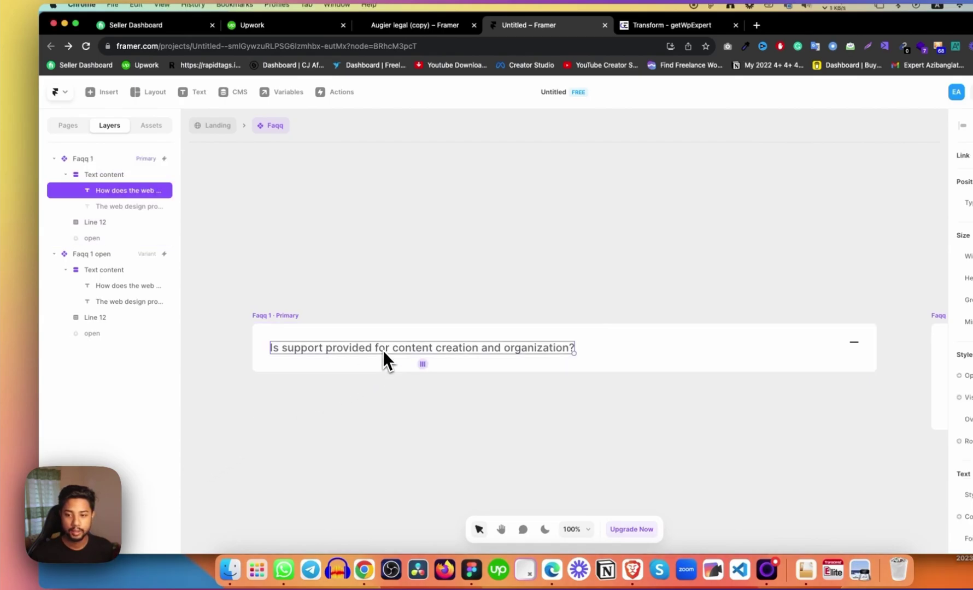
pyautogui.doubleClick(382, 350)
pyautogui.click(113, 192)
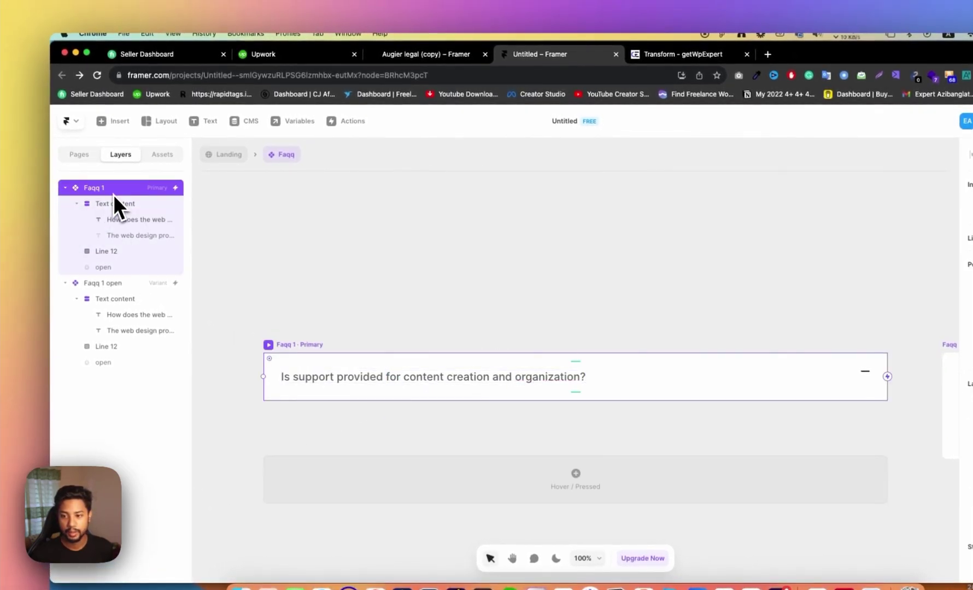
pyautogui.press('super+v')
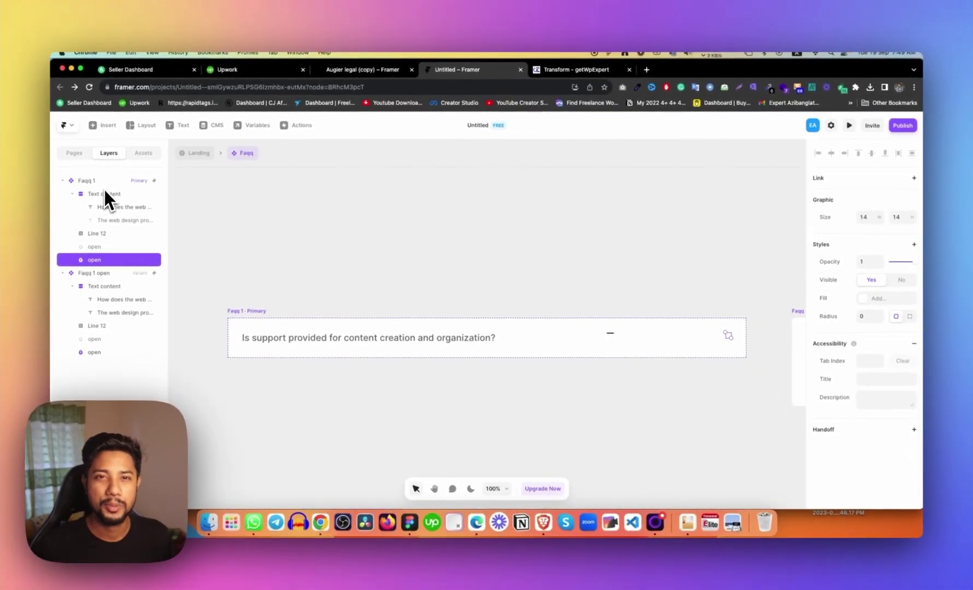
pyautogui.click(97, 247)
pyautogui.press('Delete')
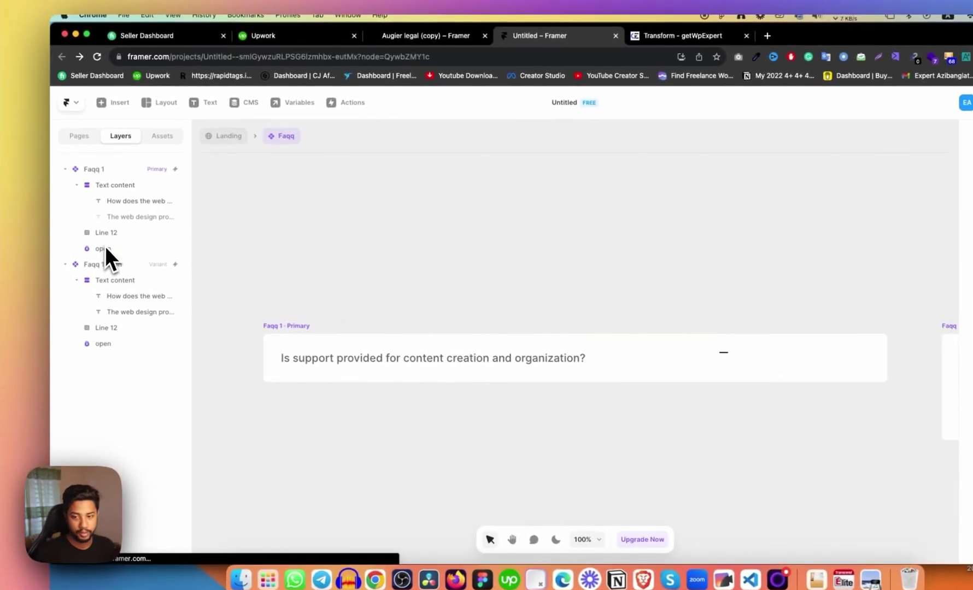
# Recolour the pasted plus icon in the primary Faqq 1 variant black
pyautogui.click(117, 252)
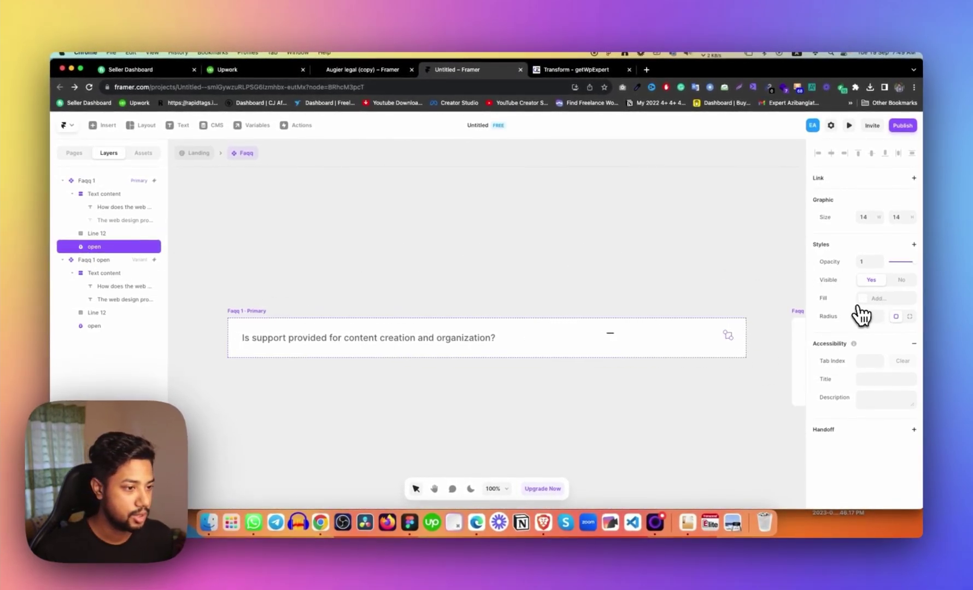
pyautogui.click(859, 306)
pyautogui.click(772, 363)
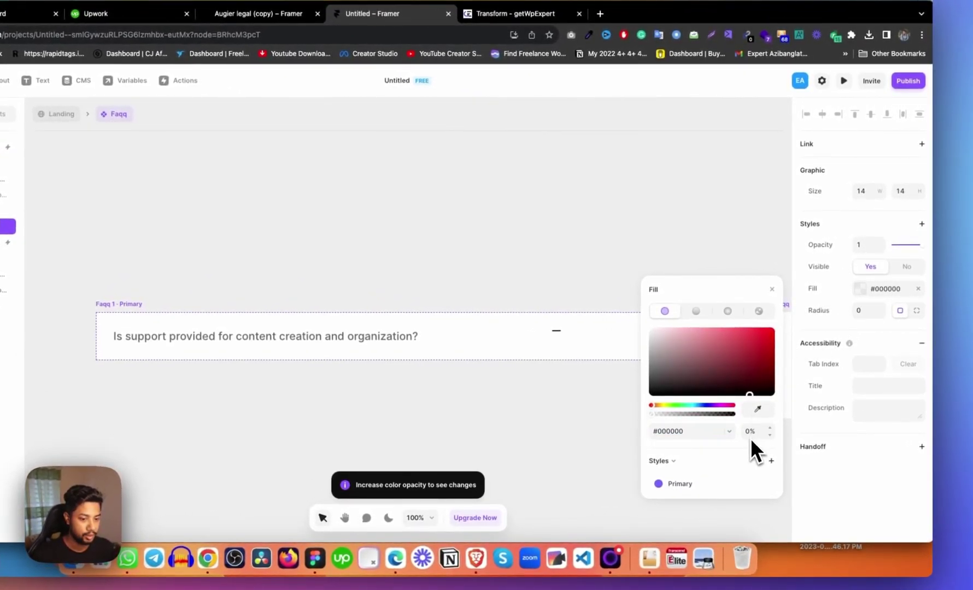
pyautogui.moveTo(745, 295); pyautogui.dragTo(416, 159)
pyautogui.click(699, 339)
pyautogui.scroll(5, 699, 339)
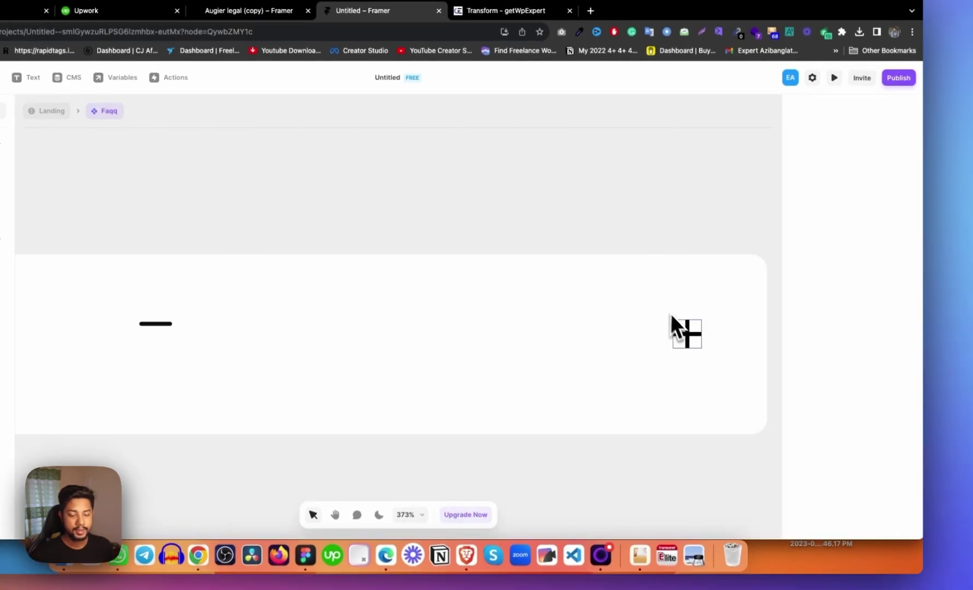
pyautogui.click(688, 331)
pyautogui.click(0, 160)
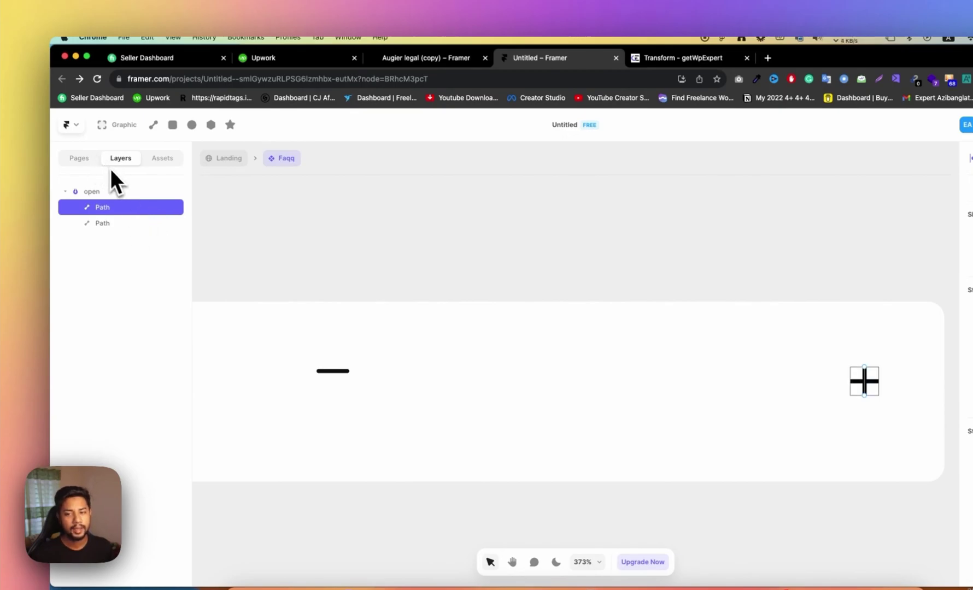
pyautogui.click(633, 240)
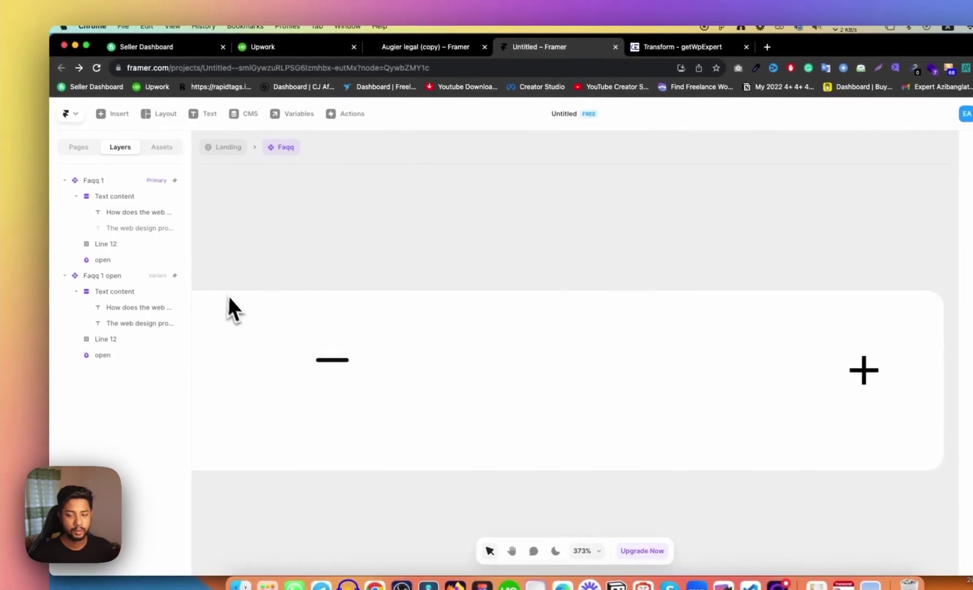
# Hide the minus line, Line 12, in the primary Faqq 1 variant by setting its visibility to No
pyautogui.click(124, 262)
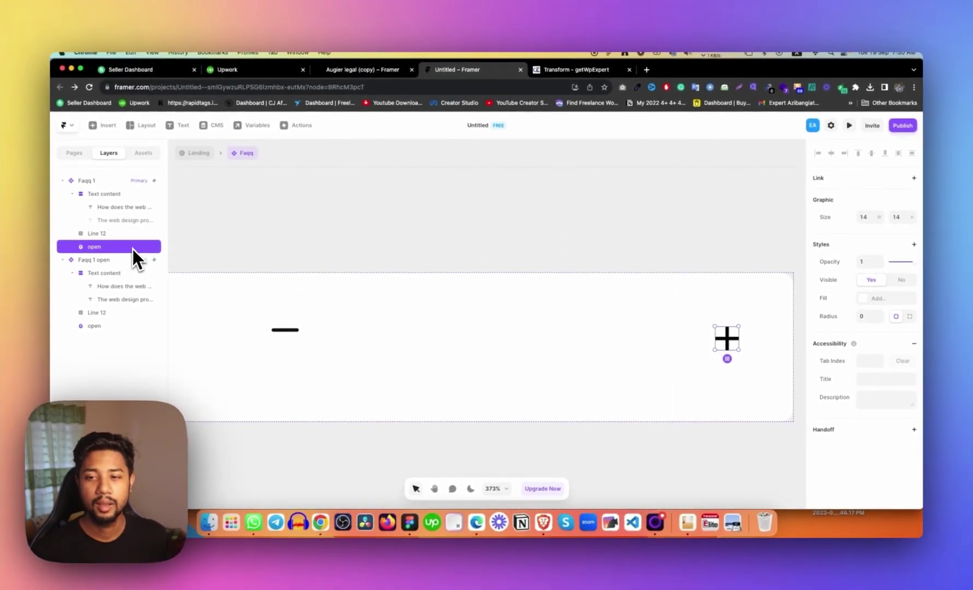
pyautogui.scroll(-10, 512, 307)
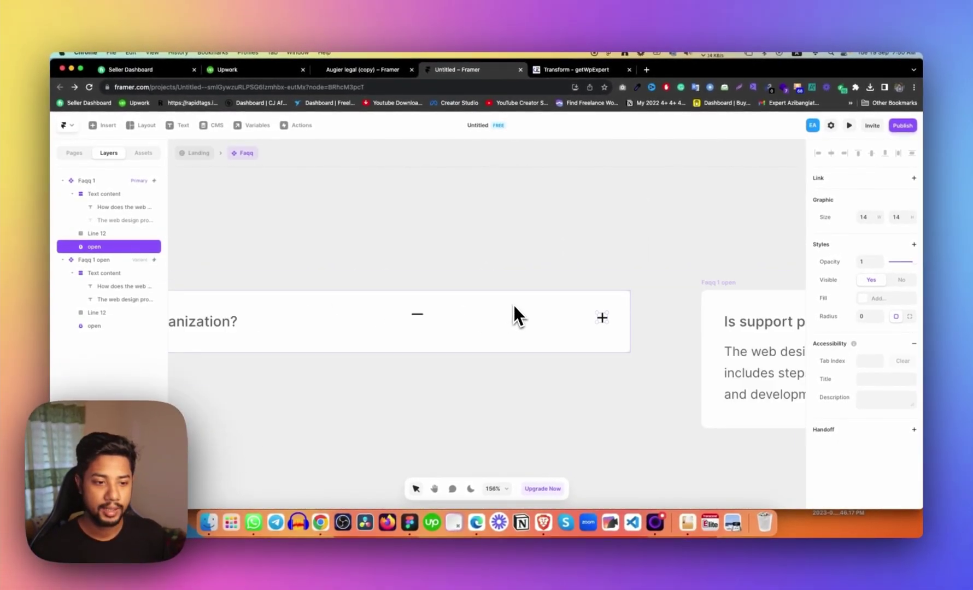
pyautogui.scroll(-3, 512, 303)
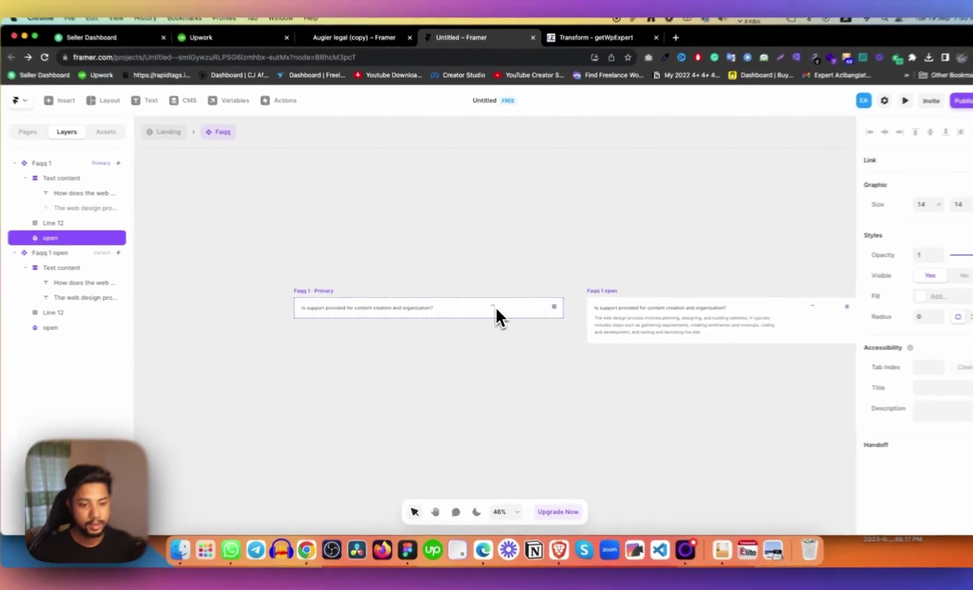
pyautogui.press('Escape')
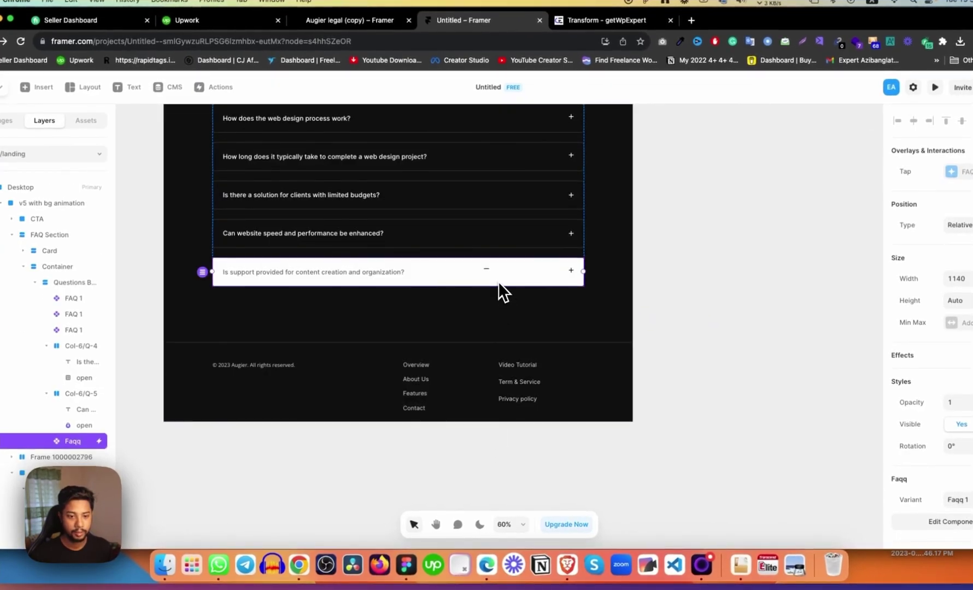
pyautogui.doubleClick(498, 282)
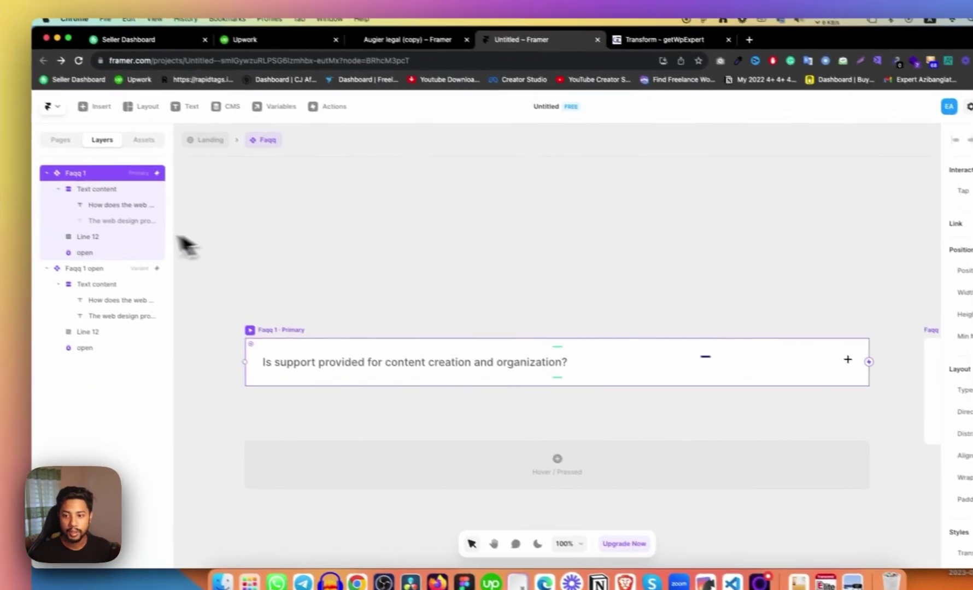
pyautogui.click(112, 238)
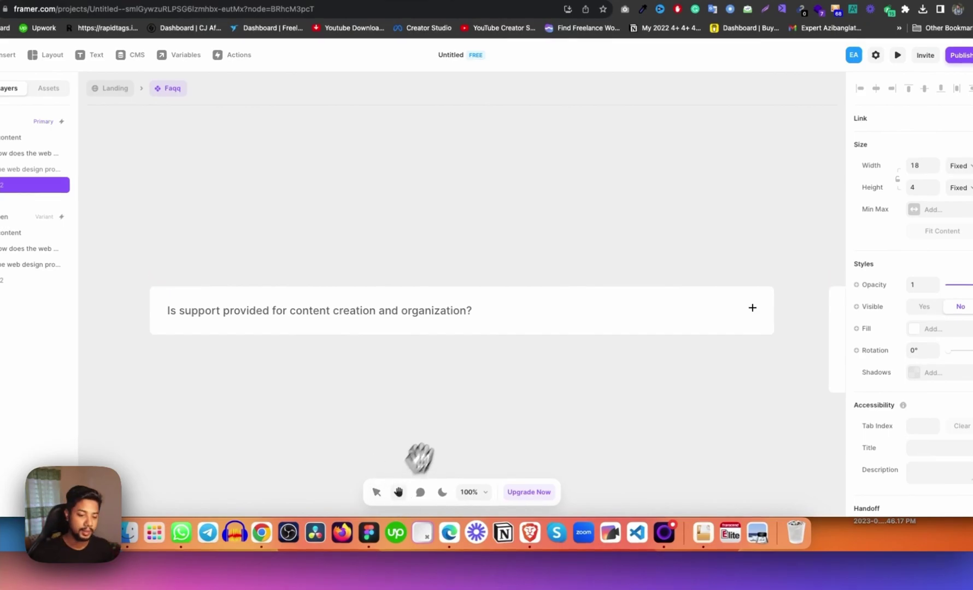
pyautogui.hscroll(10, 419, 458)
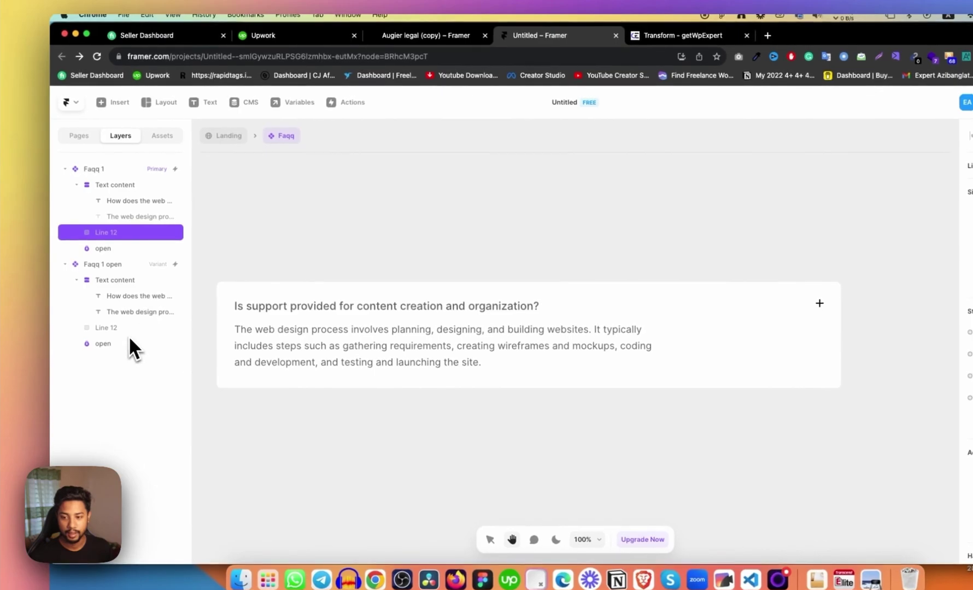
# Hide the open plus icon in the Faqq 1 open variant by setting its visibility to No
pyautogui.click(126, 331)
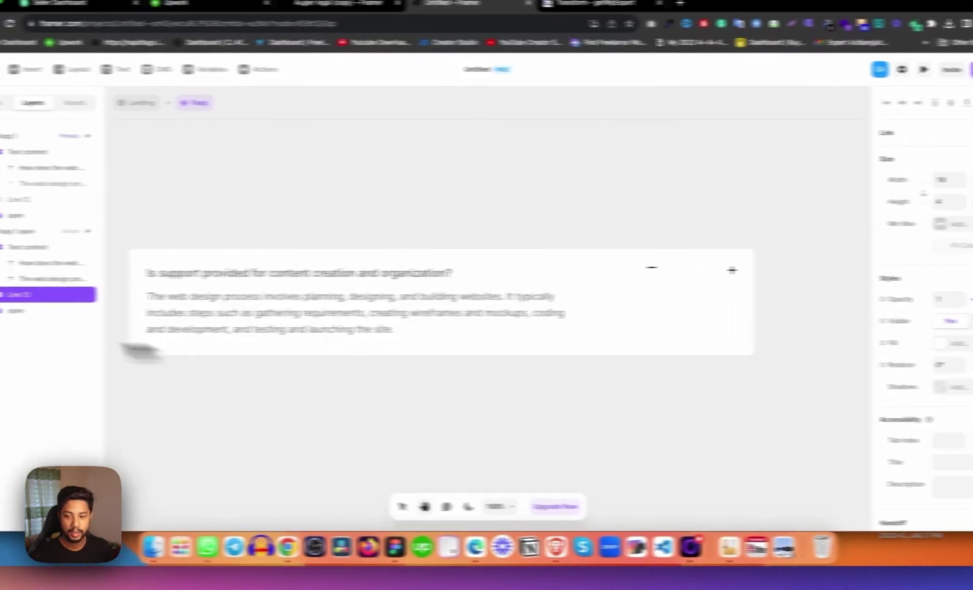
pyautogui.click(33, 312)
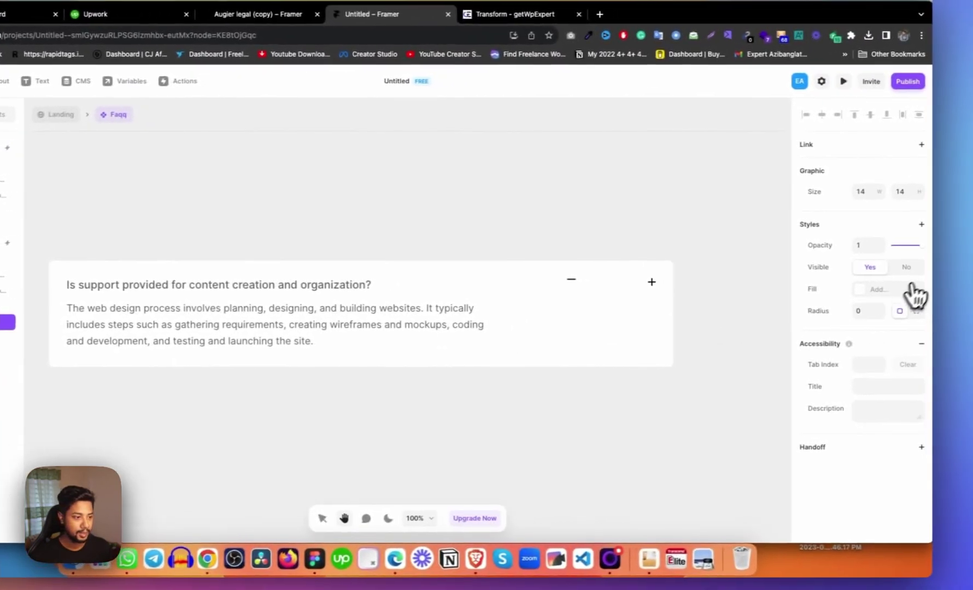
pyautogui.click(905, 269)
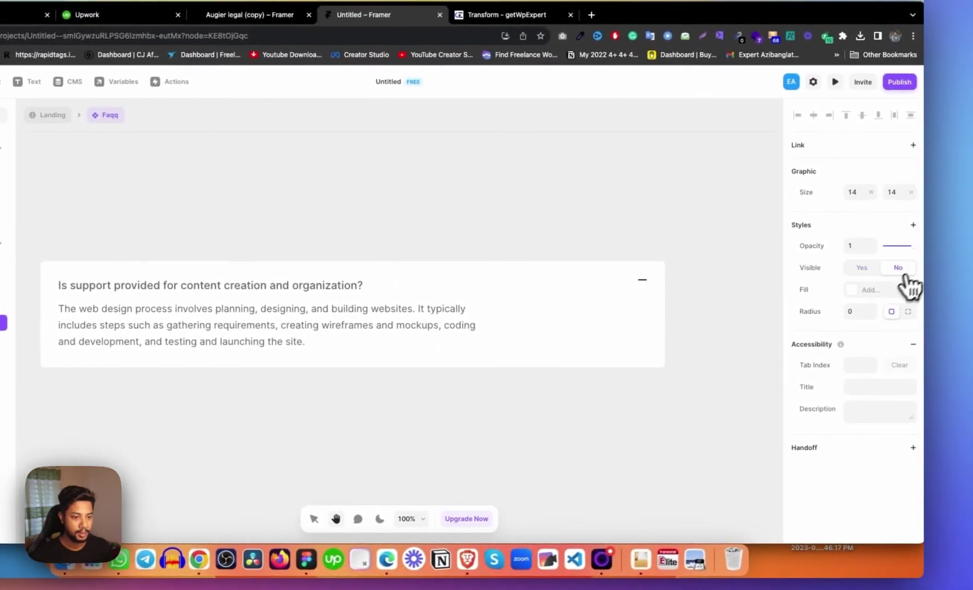
# Remove the background fill from the primary Faqq 1 variant
pyautogui.hscroll(-10, 603, 331)
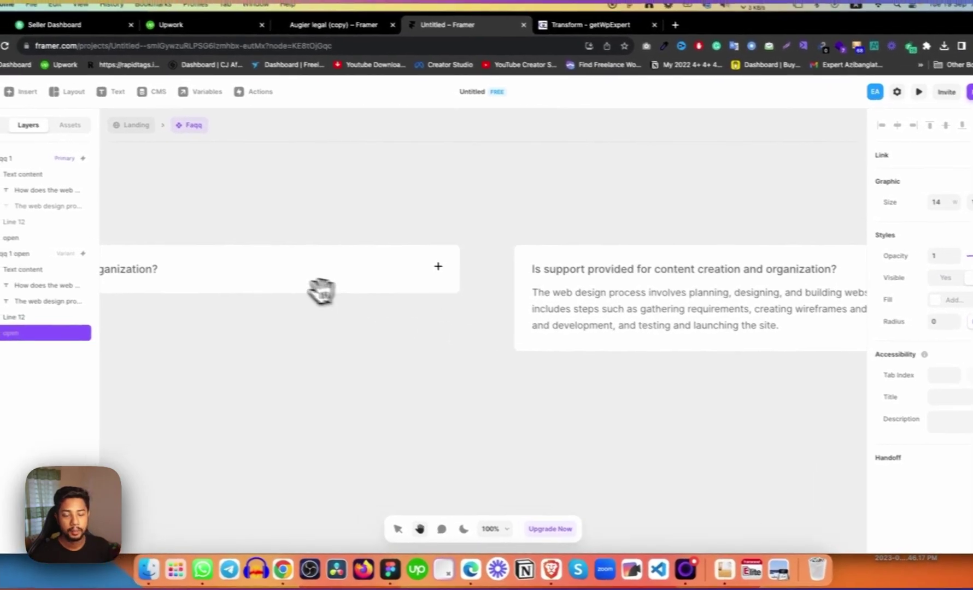
pyautogui.hscroll(10, 512, 307)
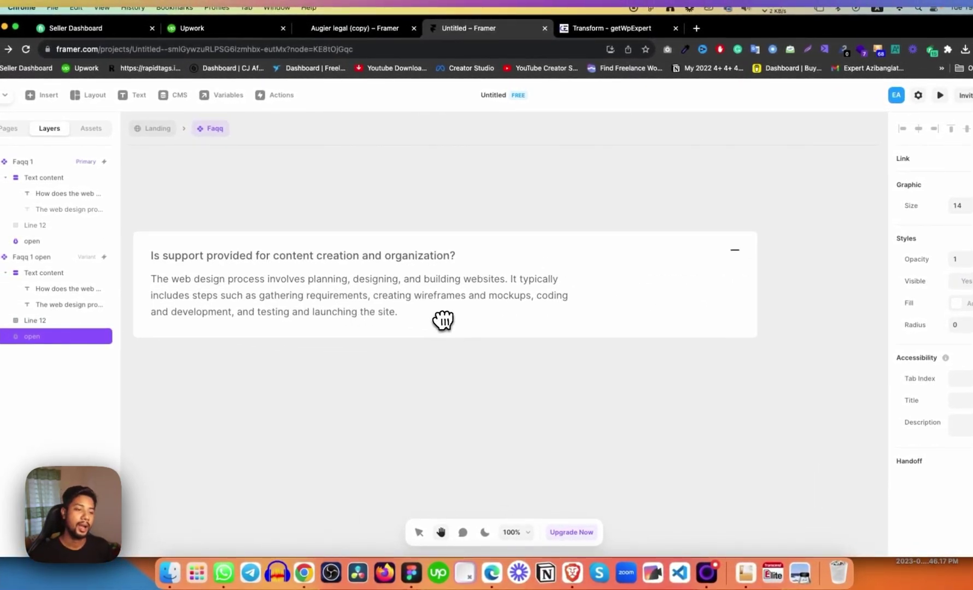
pyautogui.hscroll(-10, 427, 310)
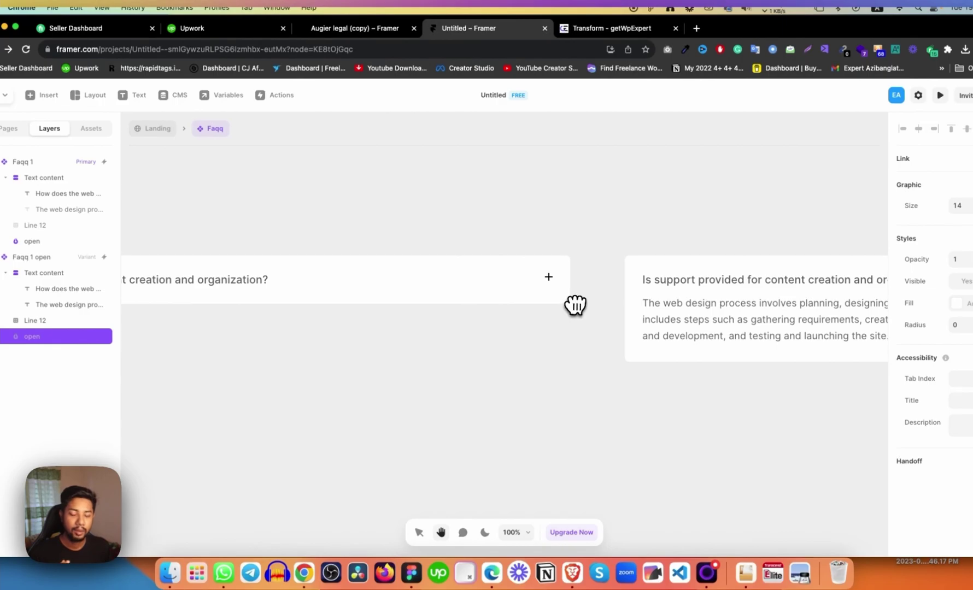
pyautogui.moveTo(520, 314); pyautogui.dragTo(570, 313)
pyautogui.hscroll(-5, 572, 313)
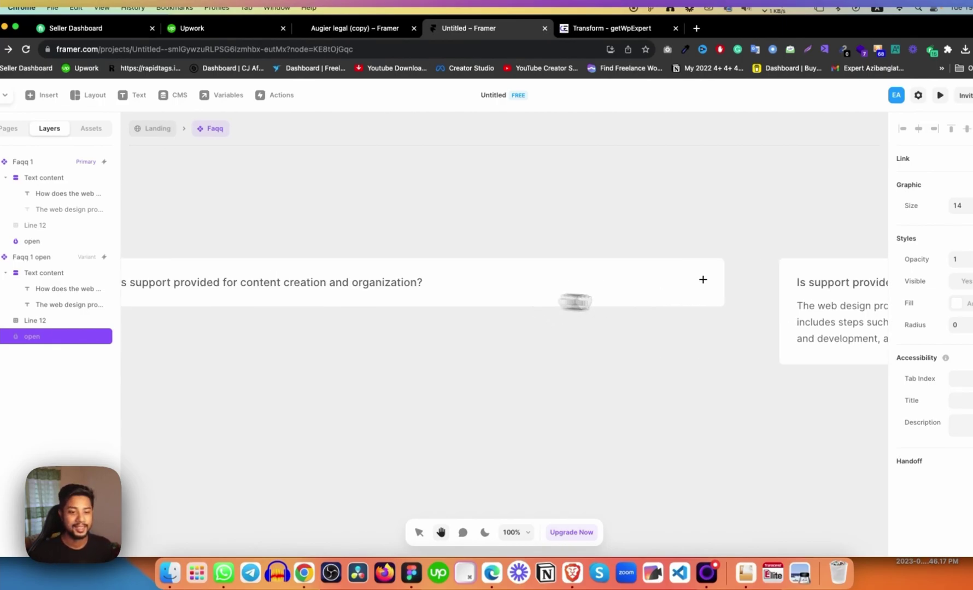
pyautogui.hscroll(-3, 569, 301)
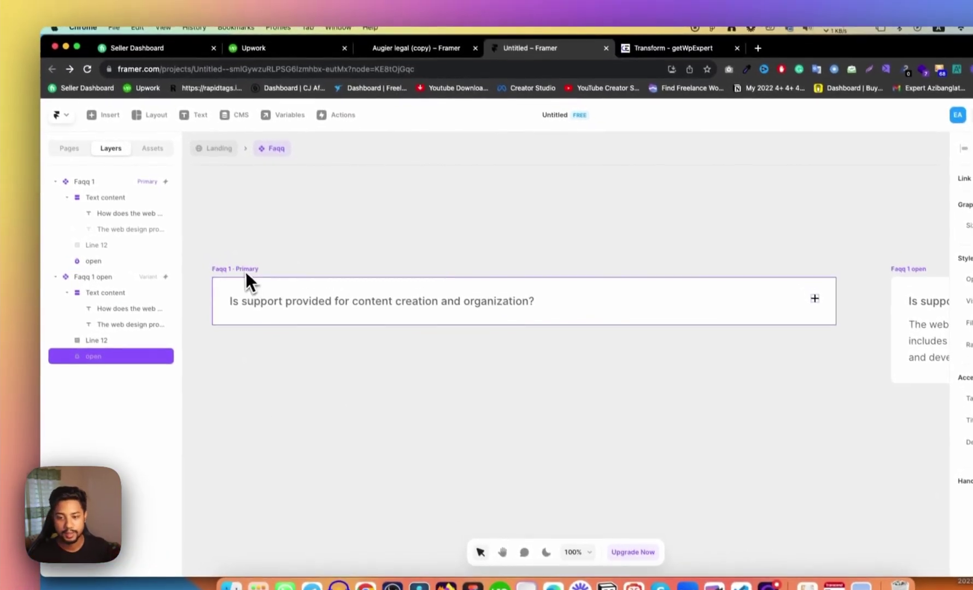
pyautogui.click(247, 279)
pyautogui.scroll(-4, 836, 395)
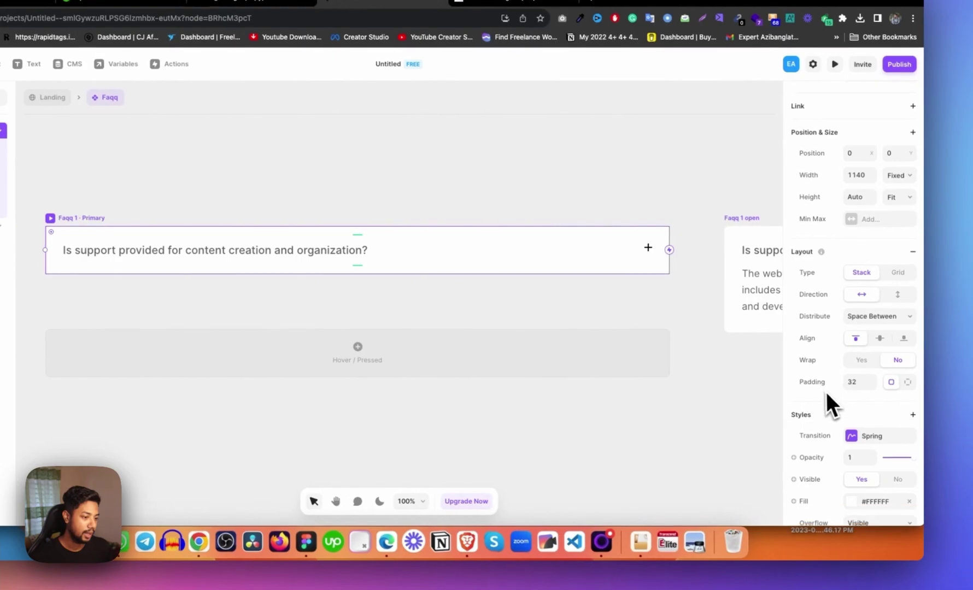
pyautogui.scroll(-2, 827, 394)
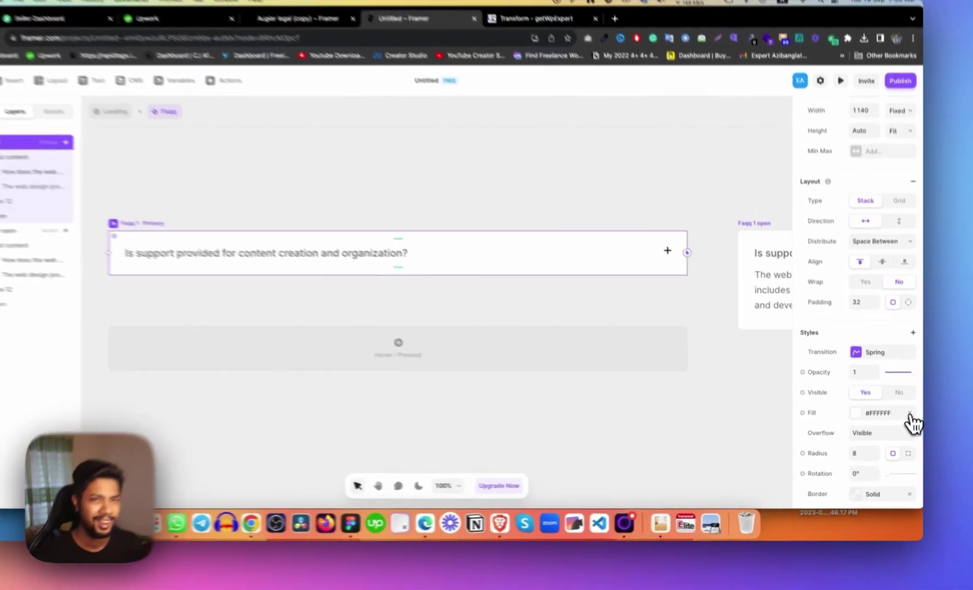
pyautogui.click(910, 424)
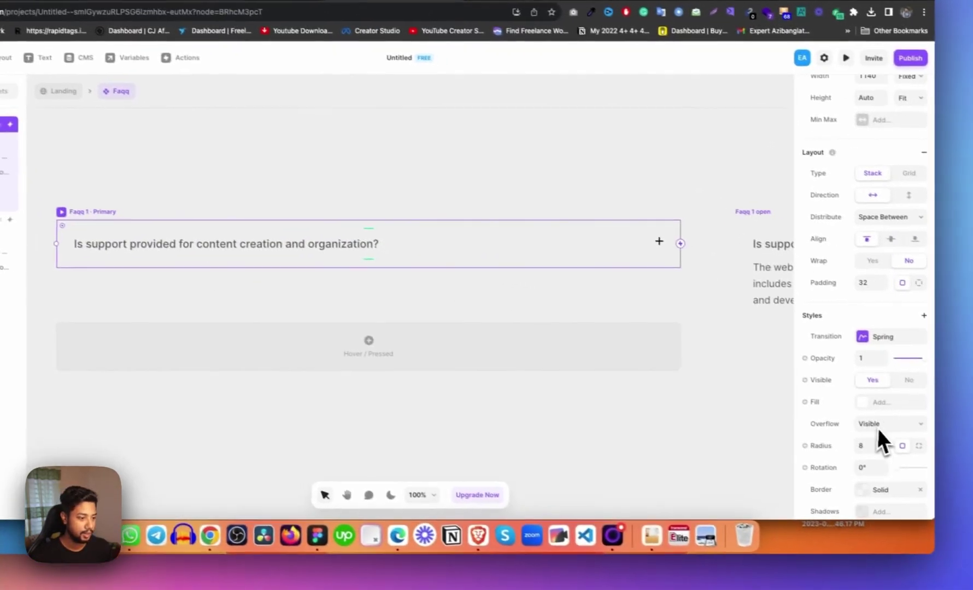
pyautogui.scroll(-6, 875, 426)
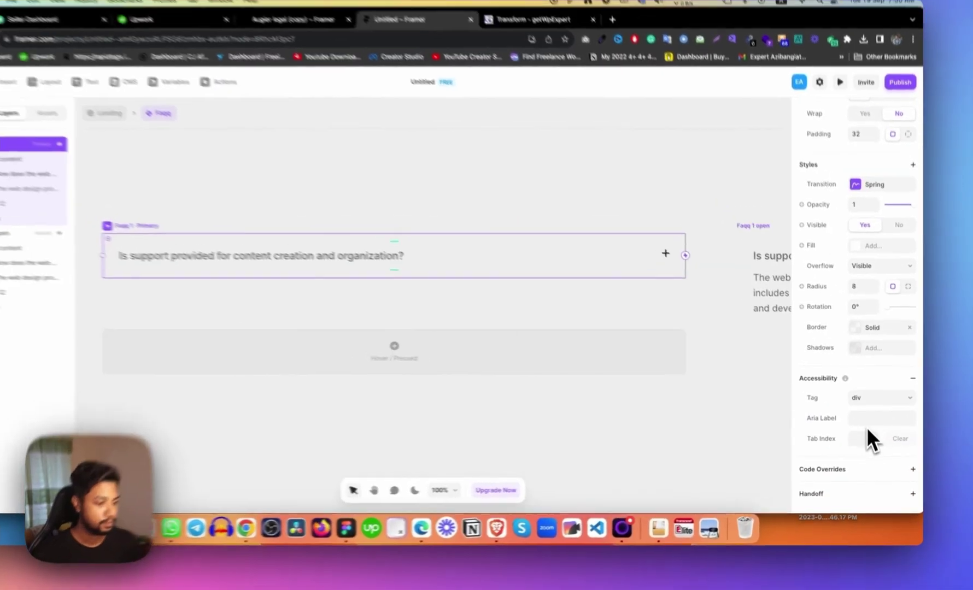
pyautogui.scroll(6, 864, 424)
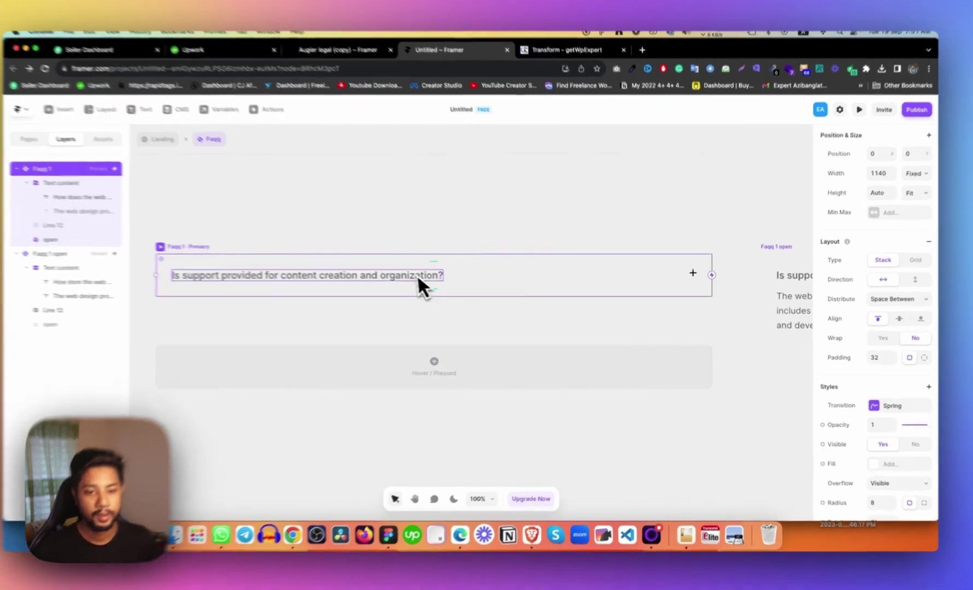
# Set the question text's colour in the primary Faqq 1 variant to #FFFFFF at 100% opacity
pyautogui.click(445, 282)
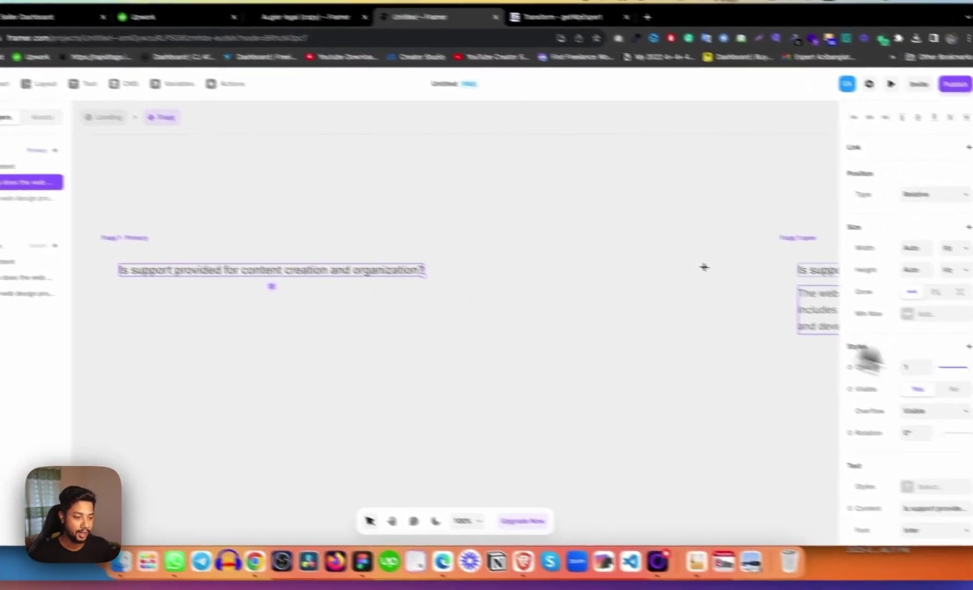
pyautogui.scroll(-5, 896, 385)
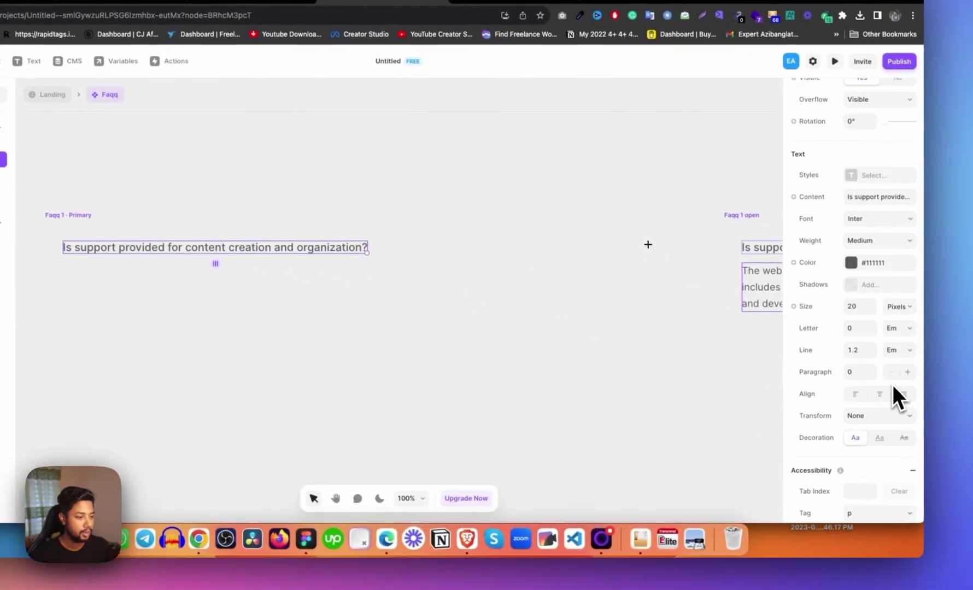
pyautogui.click(854, 263)
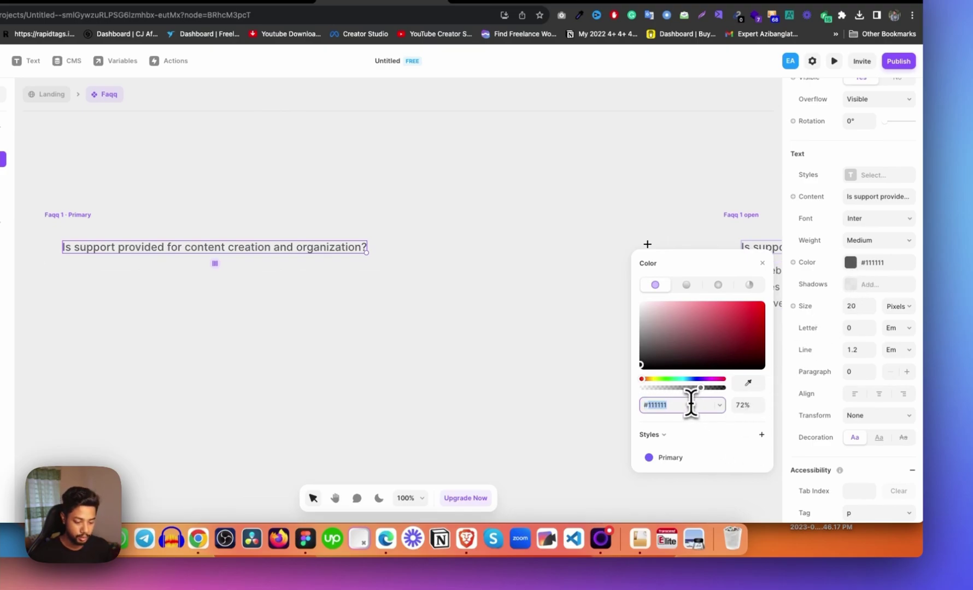
pyautogui.press('Return')
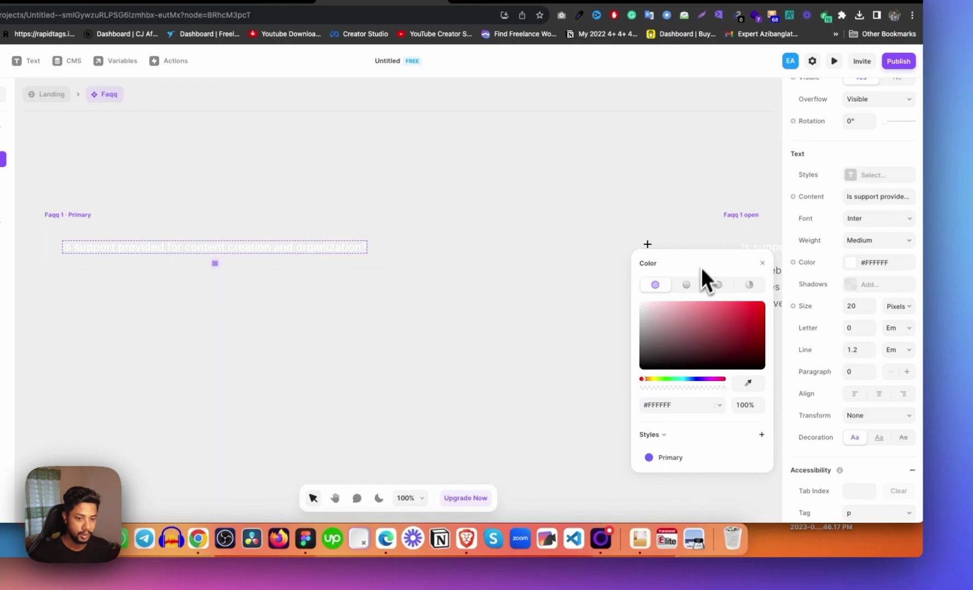
# Save the question text's colour as a new colour style named "white"
pyautogui.click(761, 435)
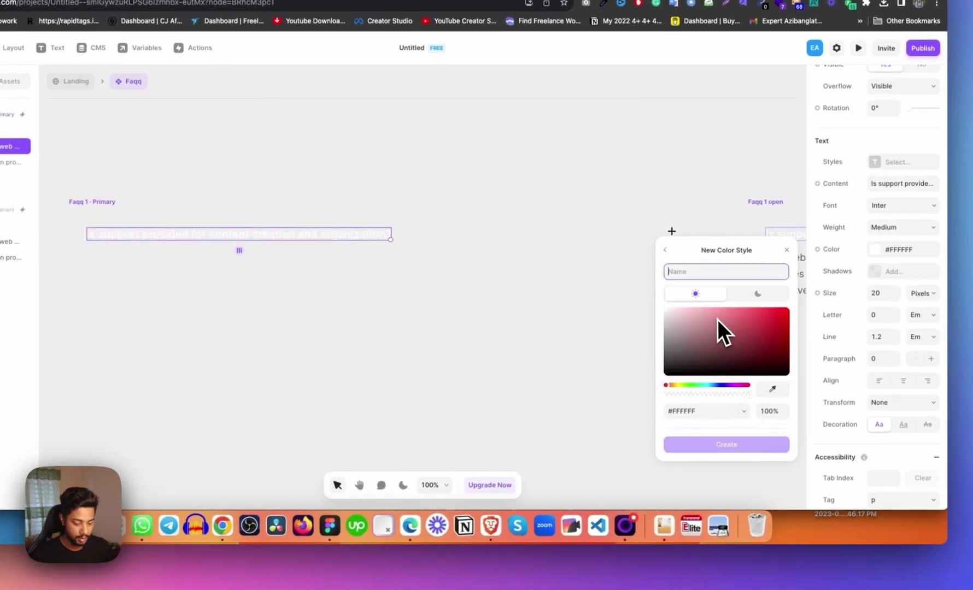
pyautogui.write('white')
pyautogui.press('Return')
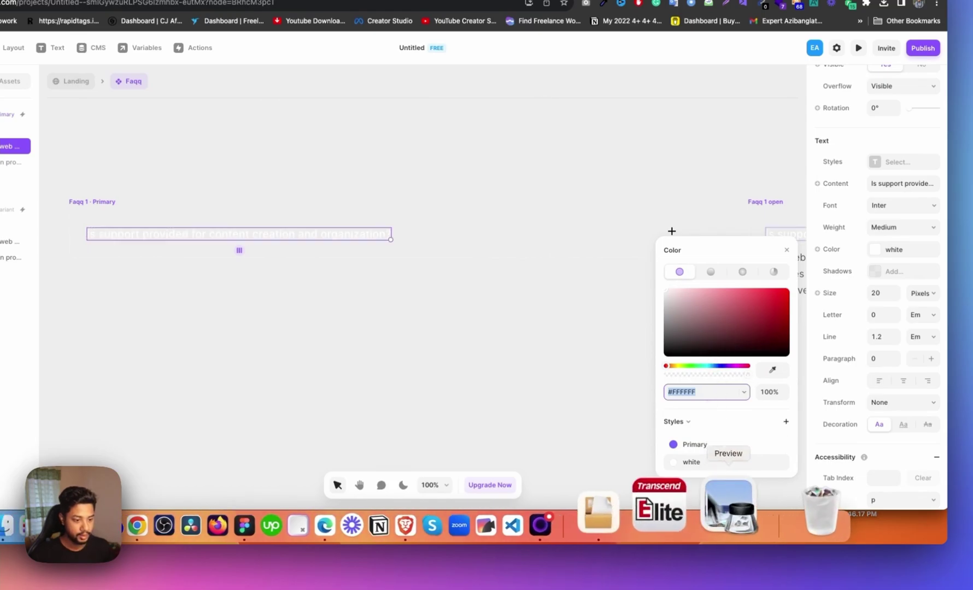
pyautogui.click(786, 249)
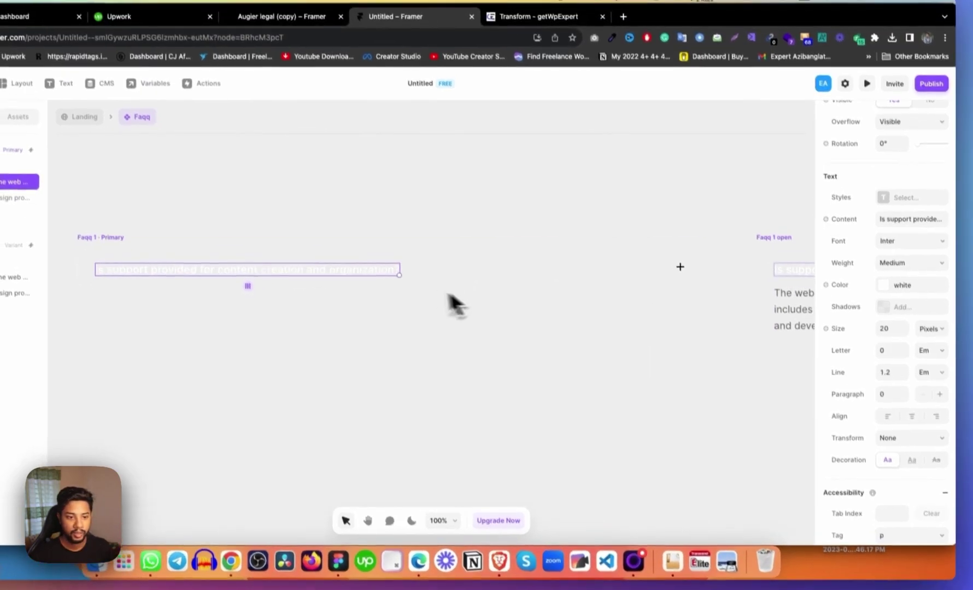
# Try the white colour style as the fill of the primary variant's plus icon, and remove that fill
pyautogui.click(675, 231)
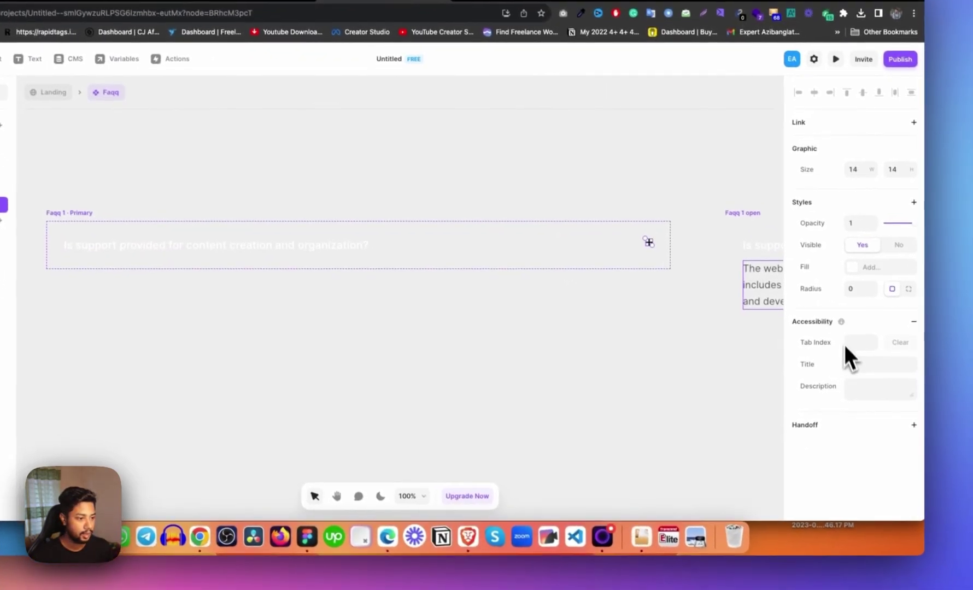
pyautogui.click(856, 267)
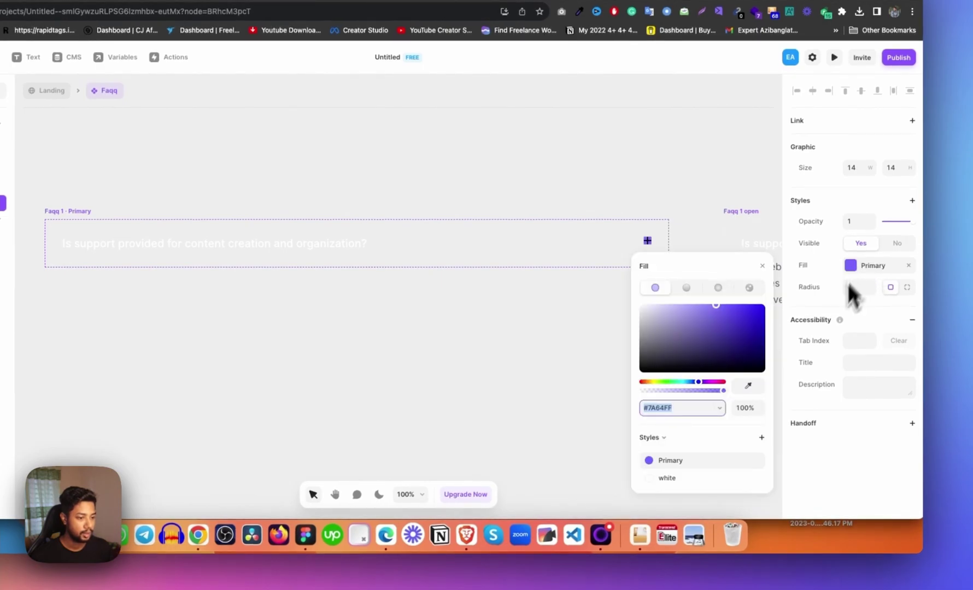
pyautogui.click(668, 478)
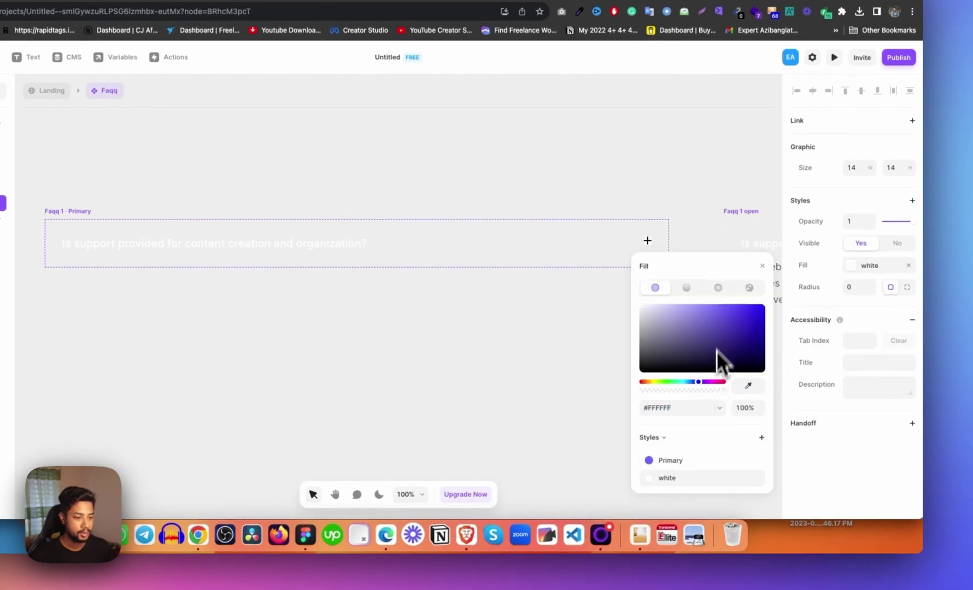
pyautogui.click(908, 266)
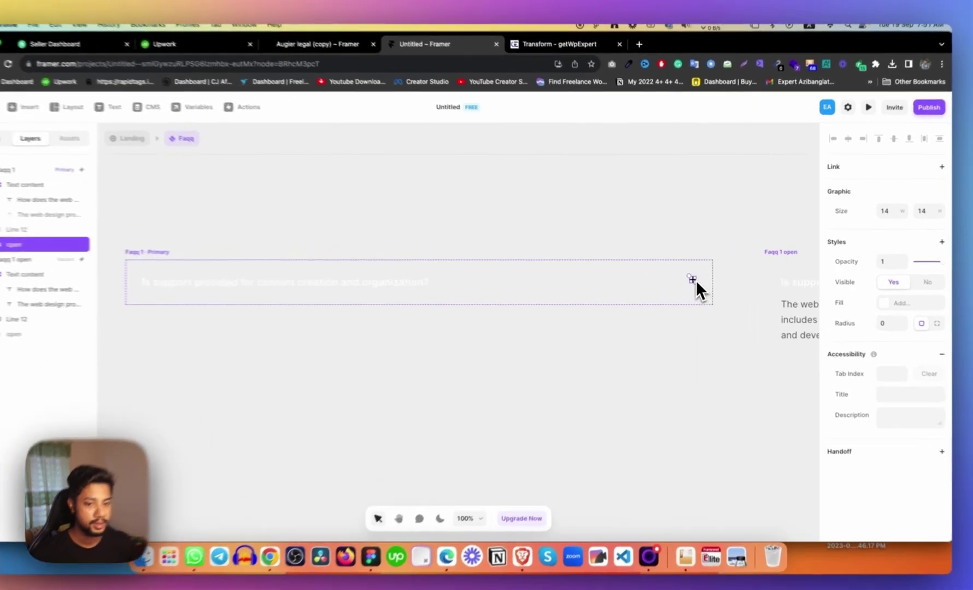
# Apply the white colour style to the stroke of both lines inside the primary variant's plus icon
pyautogui.doubleClick(695, 279)
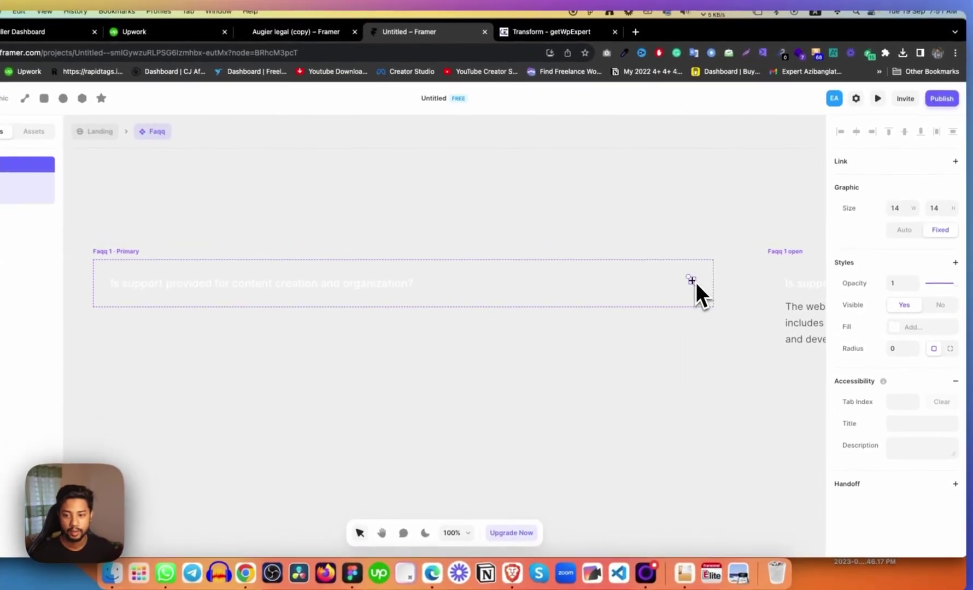
pyautogui.click(74, 195)
pyautogui.keyDown('shift'); pyautogui.click(71, 210); pyautogui.keyUp('shift')
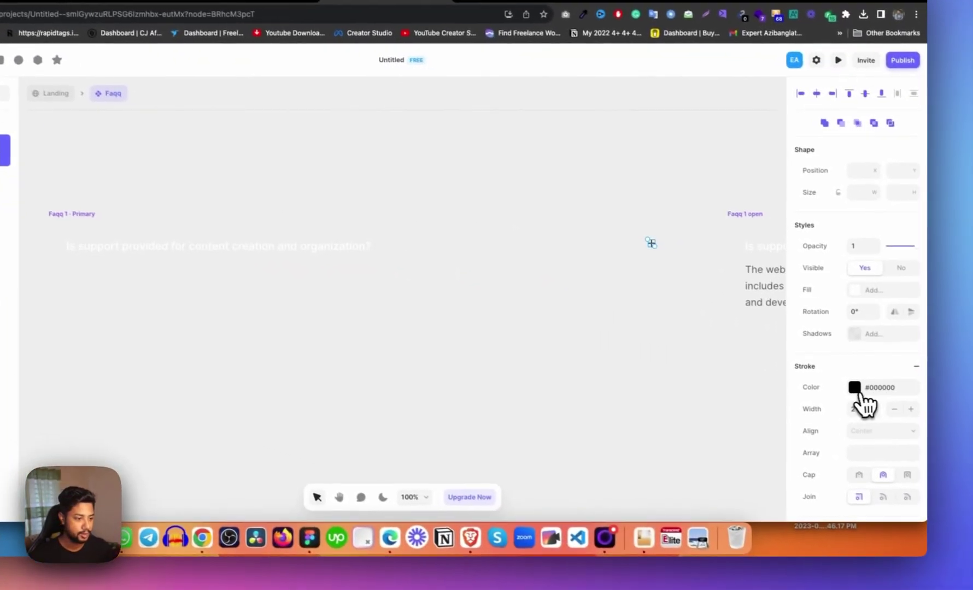
pyautogui.click(855, 388)
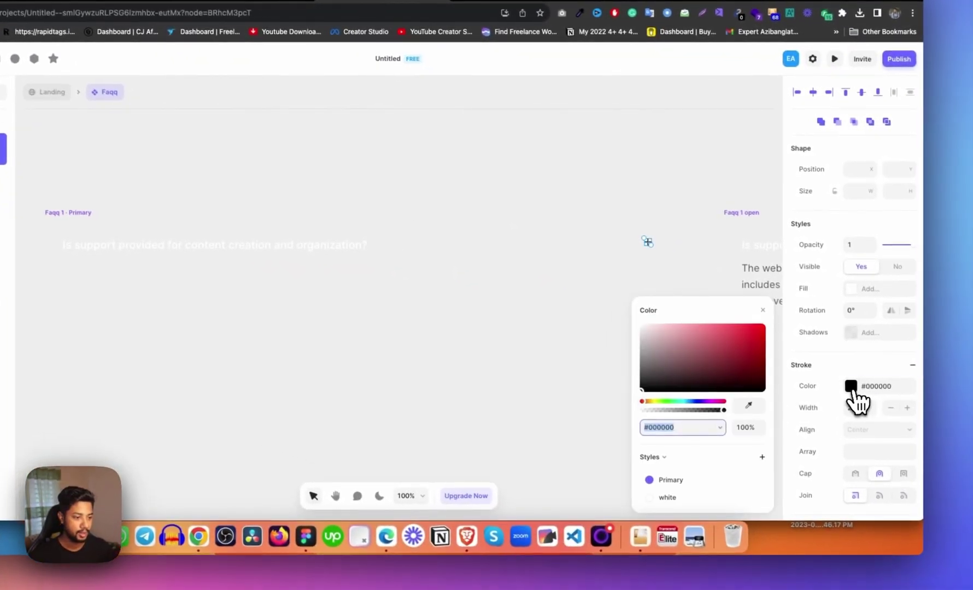
pyautogui.click(677, 506)
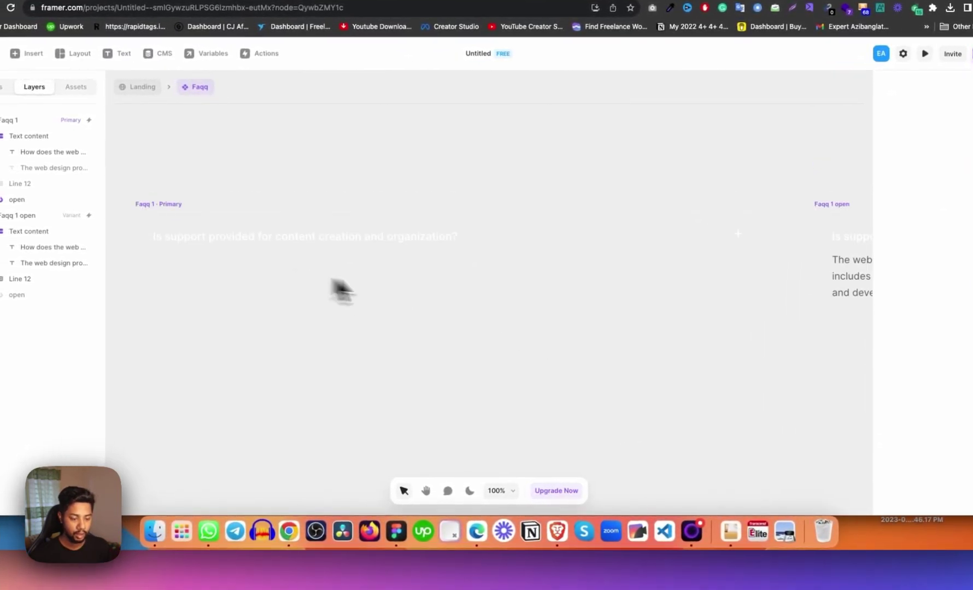
# Set the question text's colour in the Faqq 1 open variant to #111111 at 100% opacity
pyautogui.hscroll(10, 445, 322)
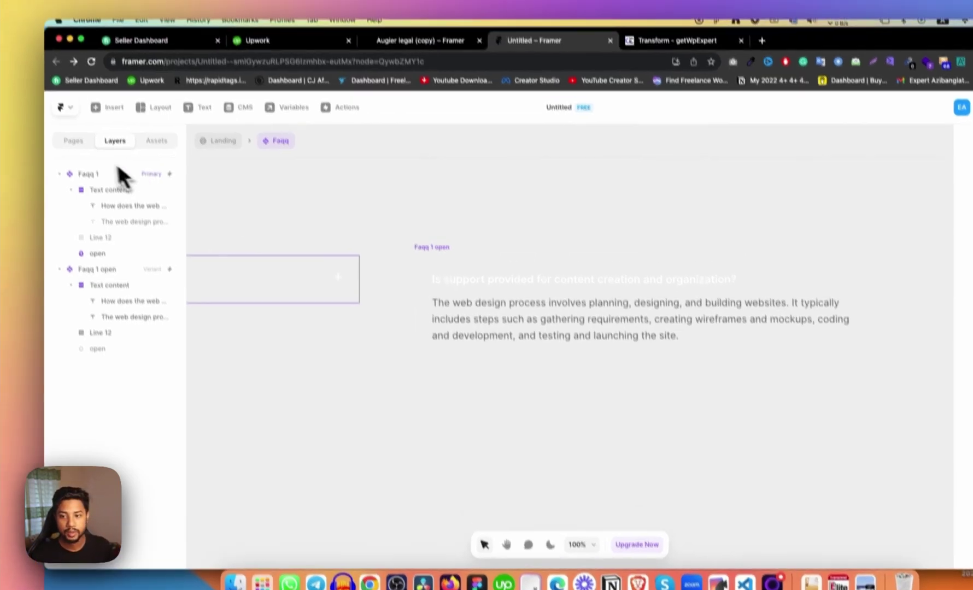
pyautogui.click(96, 123)
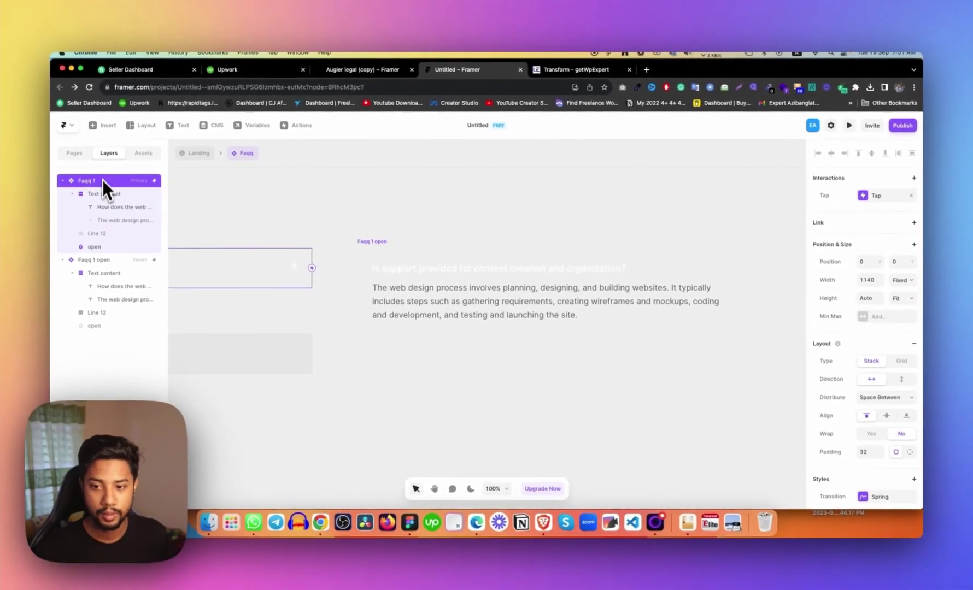
pyautogui.click(382, 267)
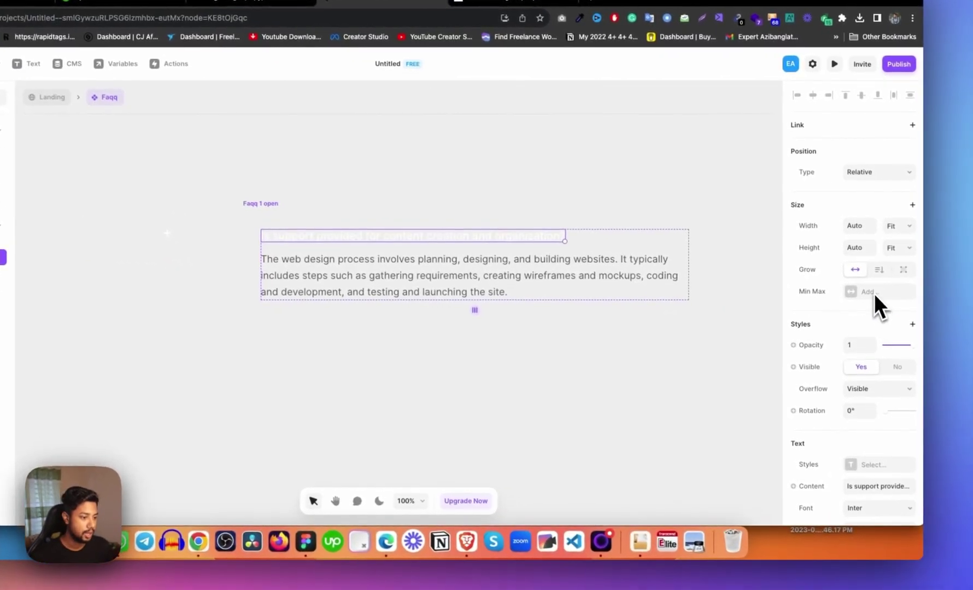
pyautogui.scroll(-2, 879, 398)
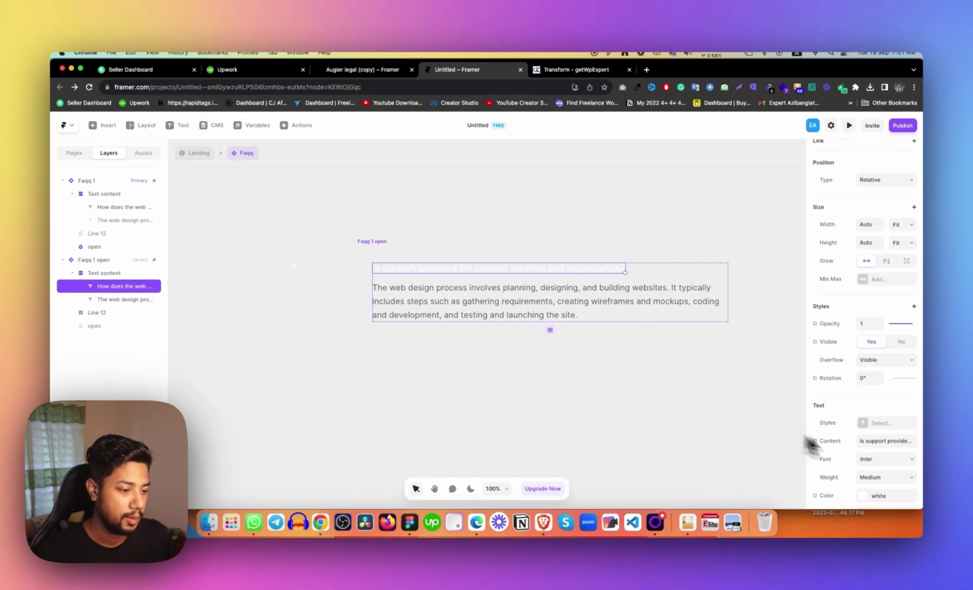
pyautogui.scroll(-4, 875, 438)
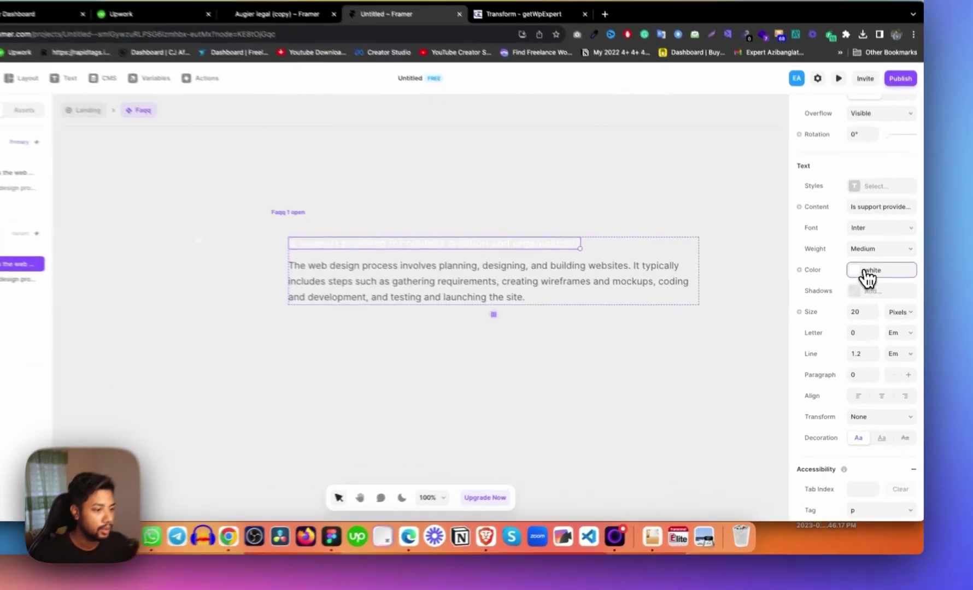
pyautogui.click(872, 291)
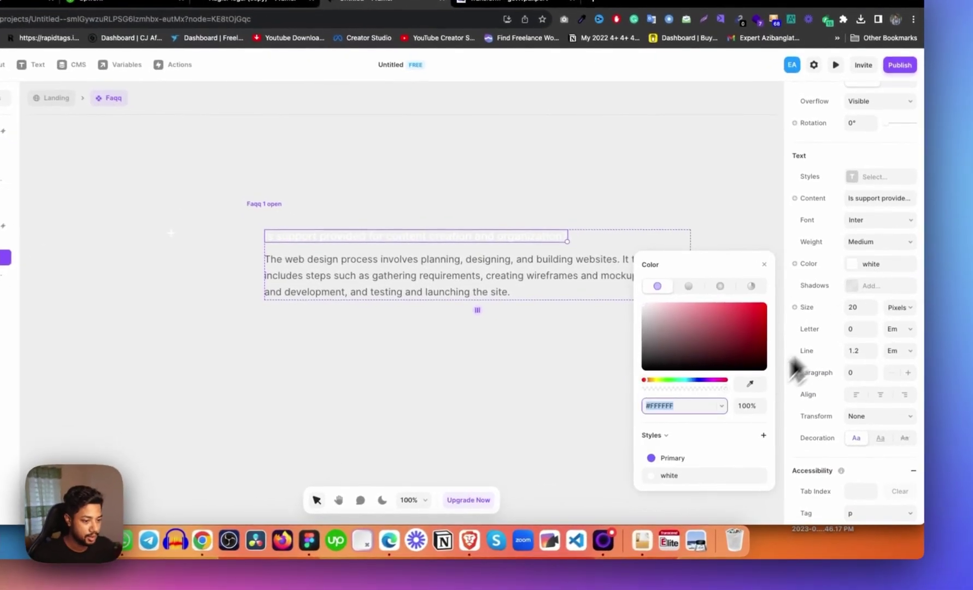
pyautogui.click(732, 411)
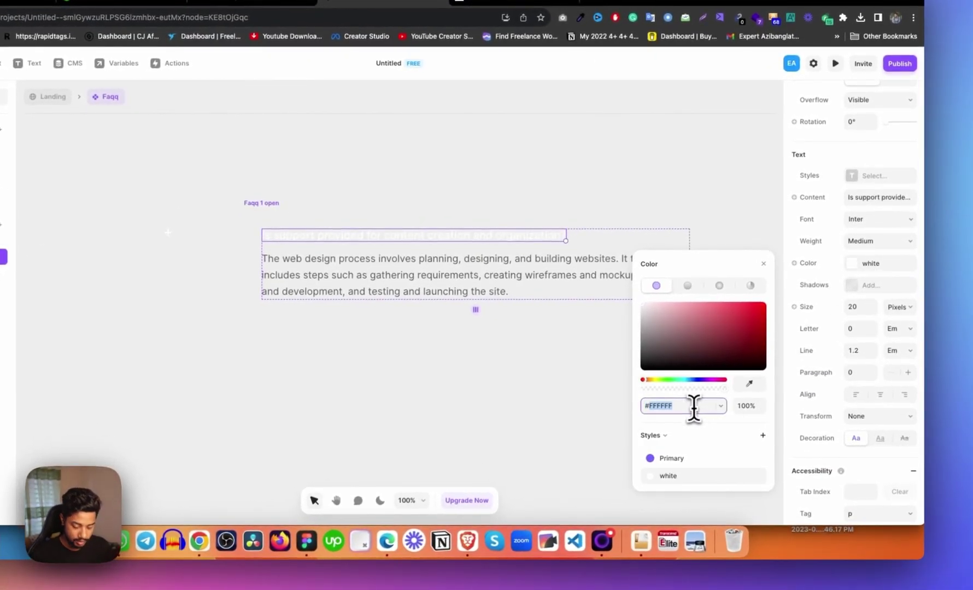
# Save the open variant's question text colour as a new colour style named "black"
pyautogui.click(761, 436)
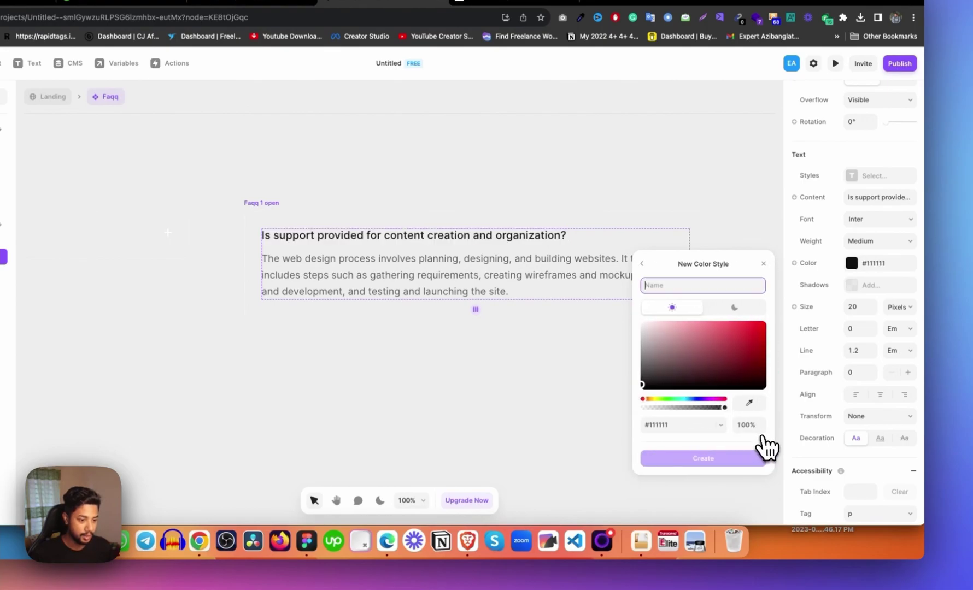
pyautogui.write('b')
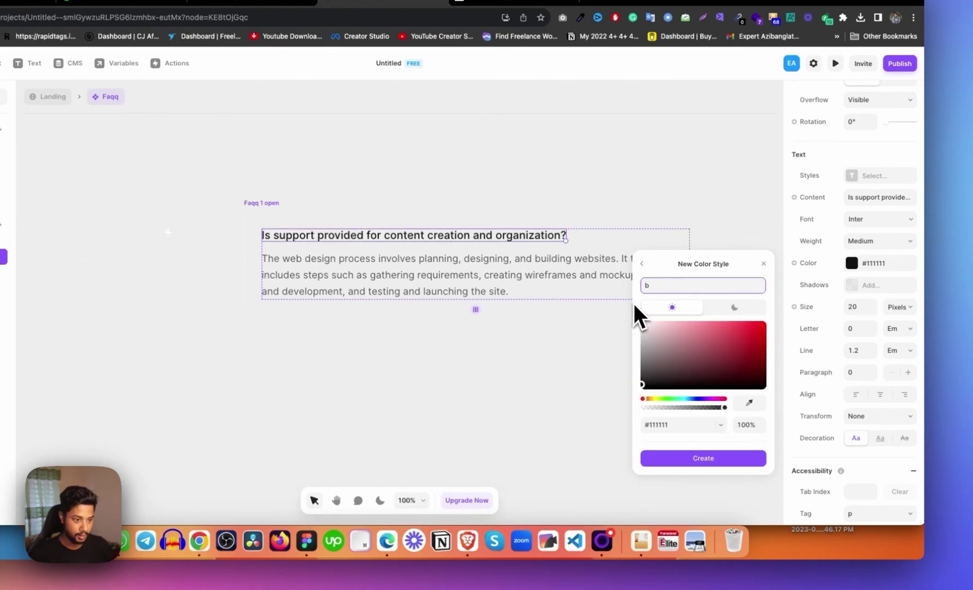
pyautogui.write('lack')
pyautogui.press('Return')
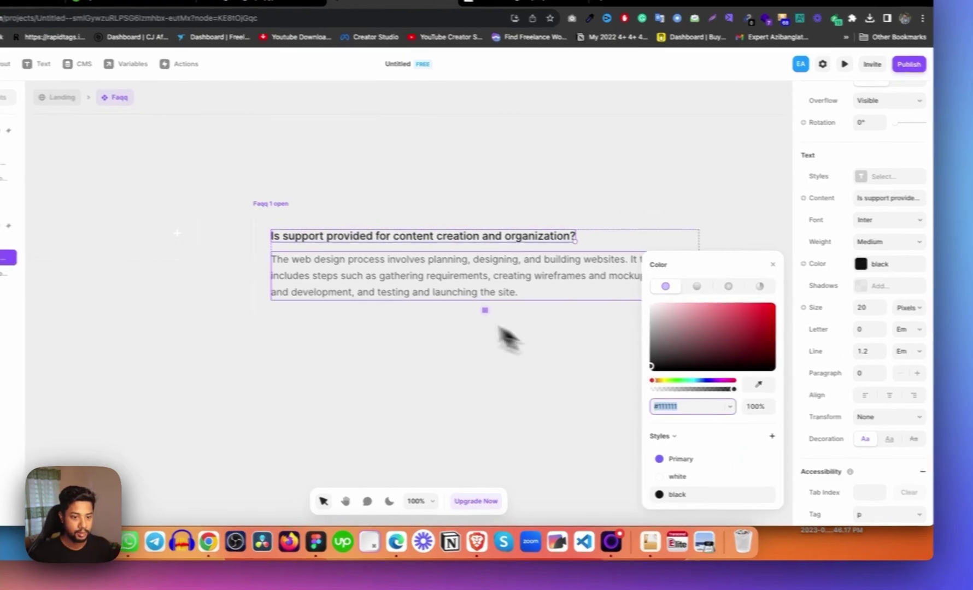
pyautogui.click(440, 314)
pyautogui.click(708, 243)
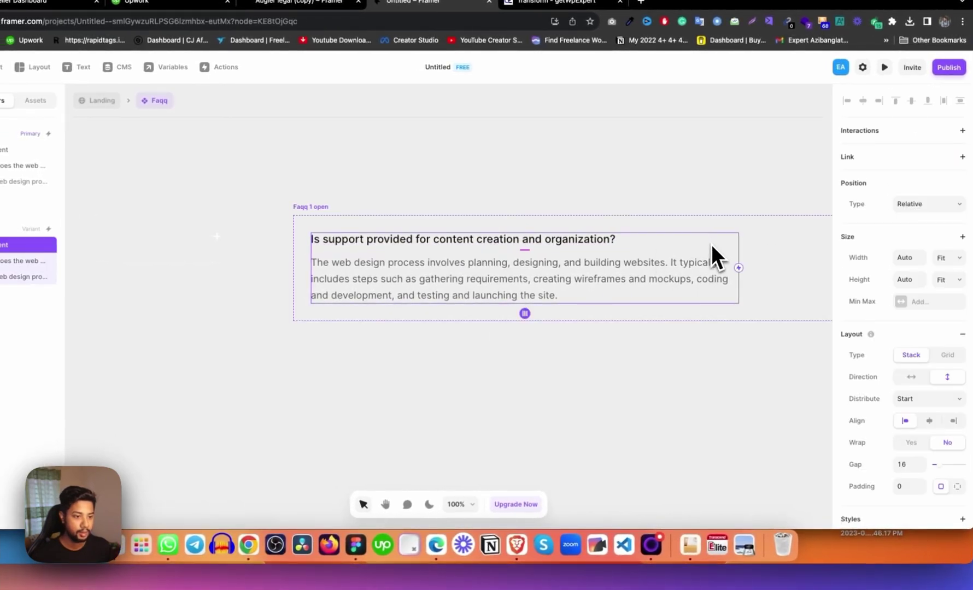
pyautogui.click(596, 244)
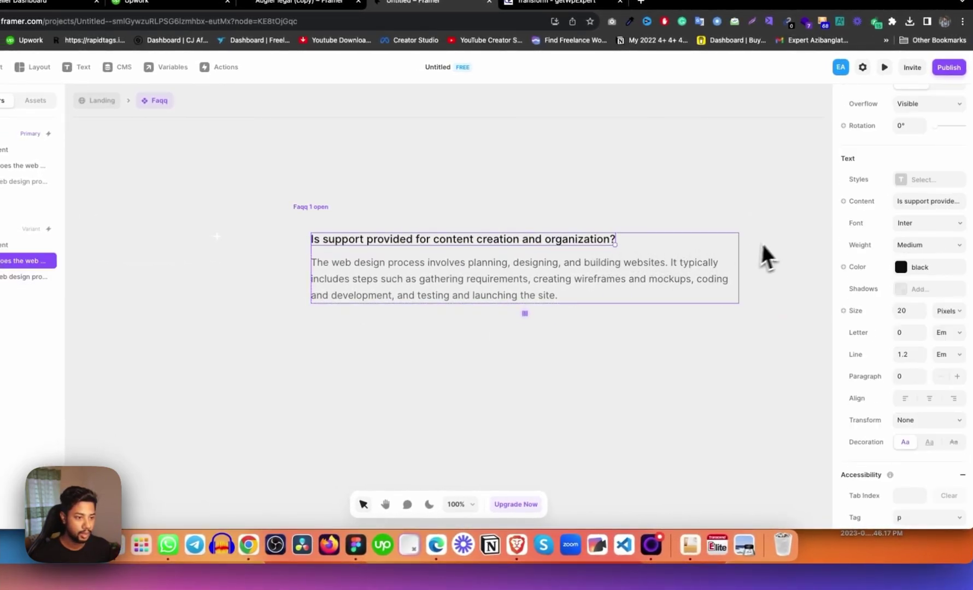
# Fill the Faqq 1 open variant's frame with the white colour style
pyautogui.click(386, 504)
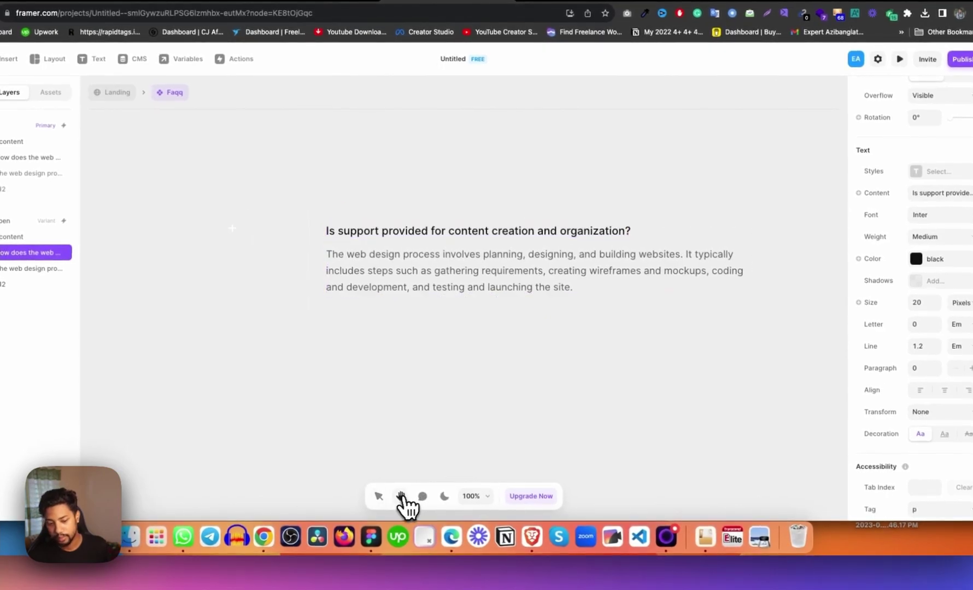
pyautogui.hscroll(5, 430, 333)
pyautogui.hscroll(-10, 529, 297)
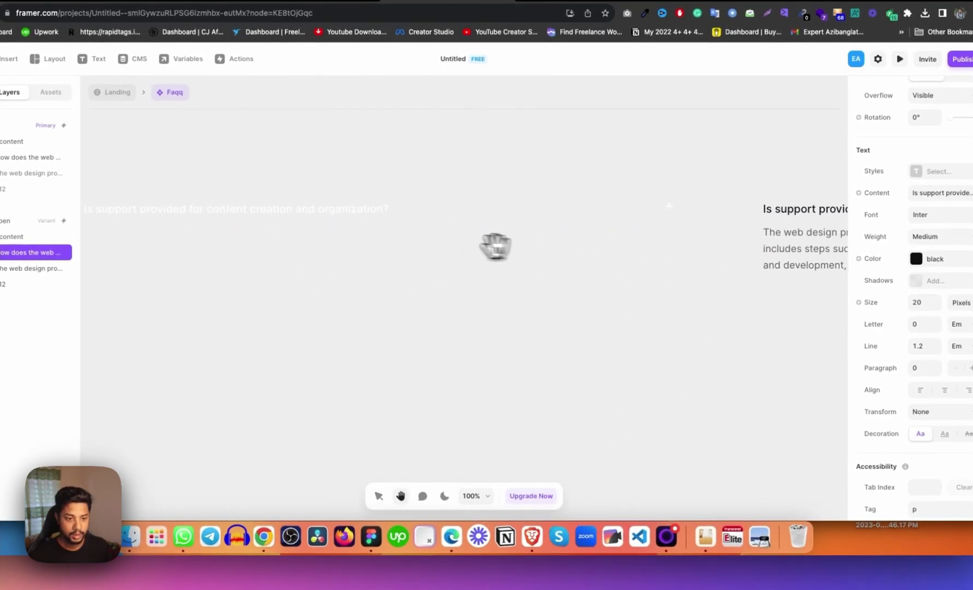
pyautogui.hscroll(5, 696, 232)
pyautogui.hscroll(4, 531, 233)
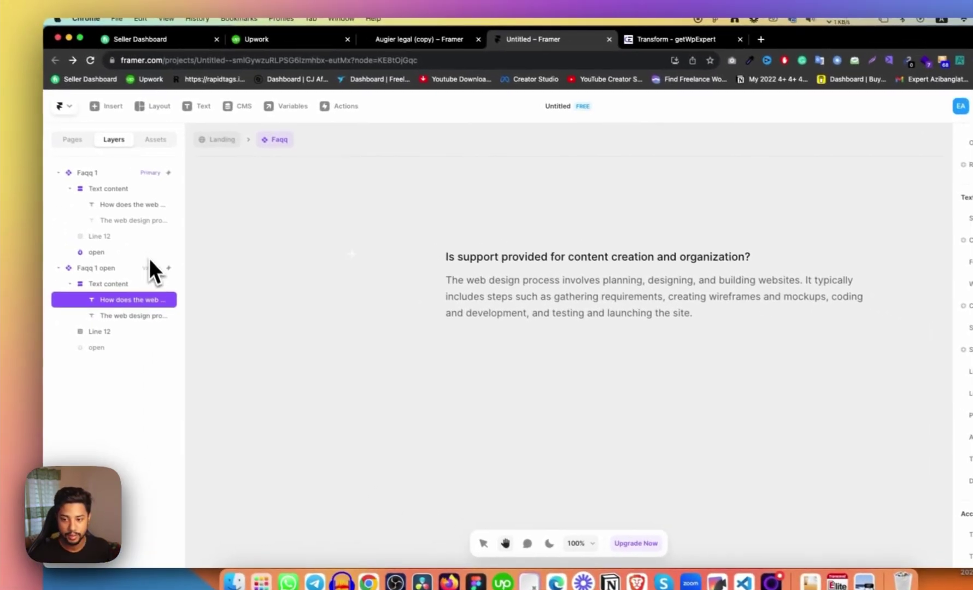
pyautogui.click(8, 220)
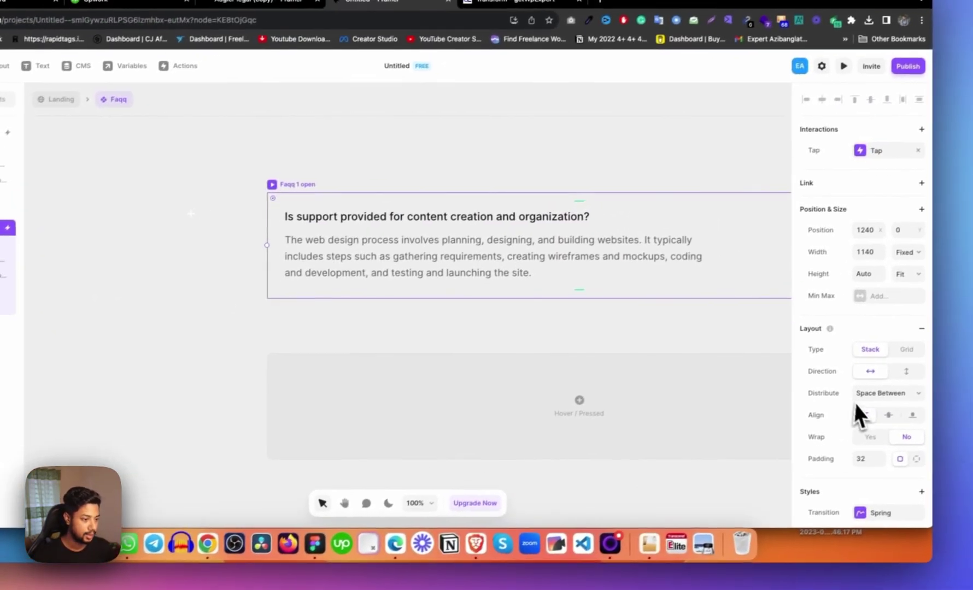
pyautogui.scroll(-5, 919, 392)
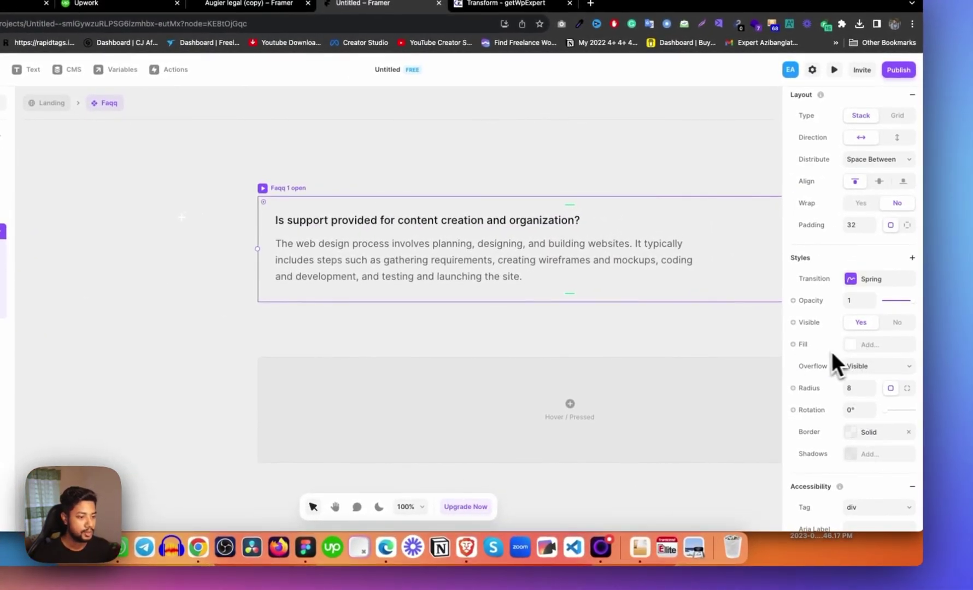
pyautogui.click(854, 345)
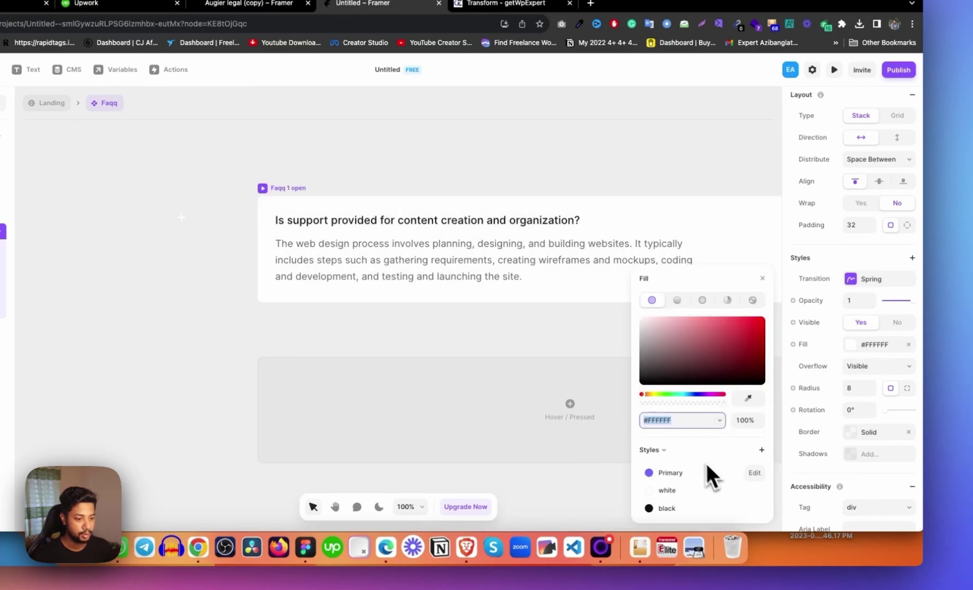
pyautogui.click(677, 491)
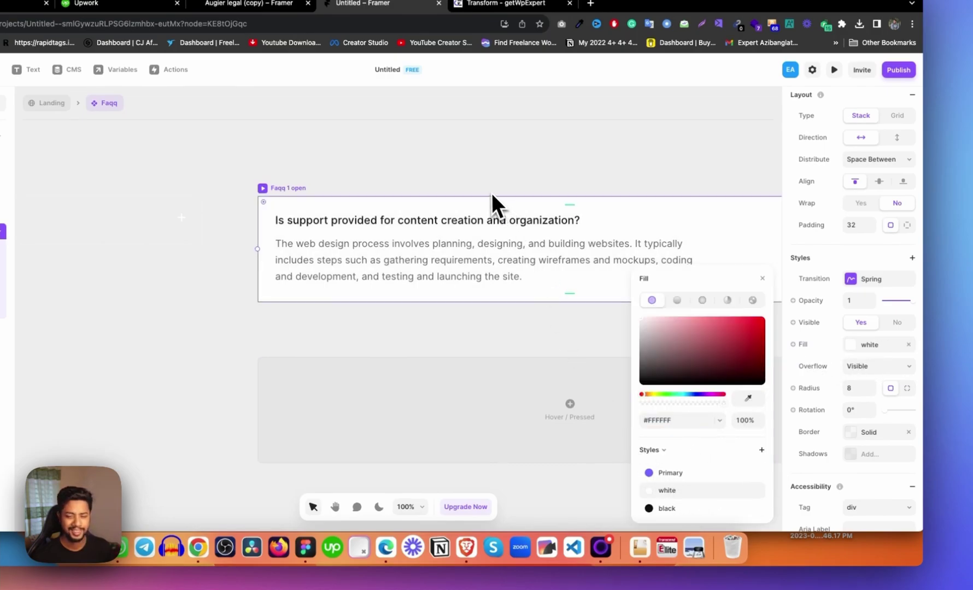
pyautogui.click(471, 173)
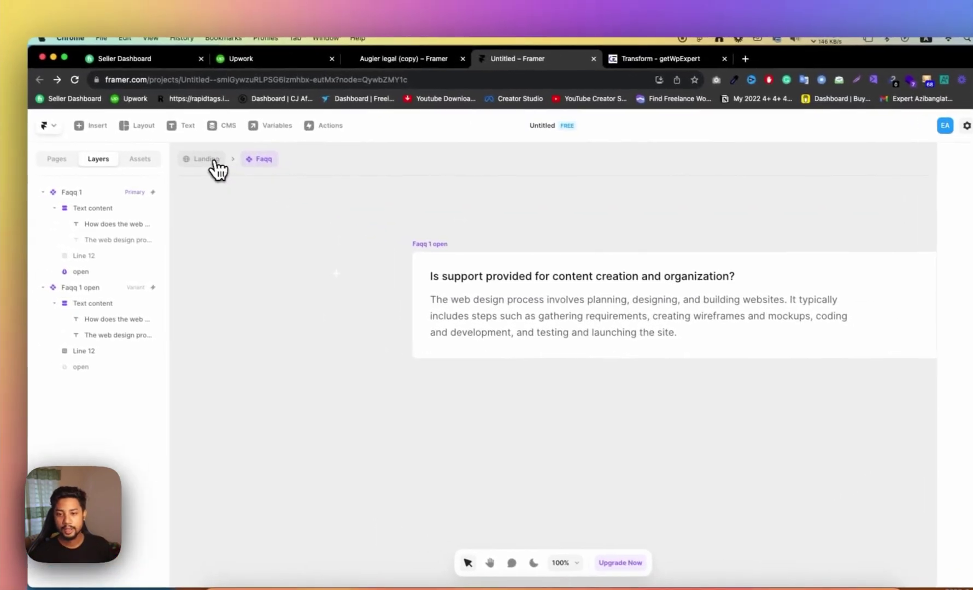
# Connect the primary Faqq 1 variant to the Faqq 1 open variant with a Tap interaction and 0 delay
pyautogui.click(215, 160)
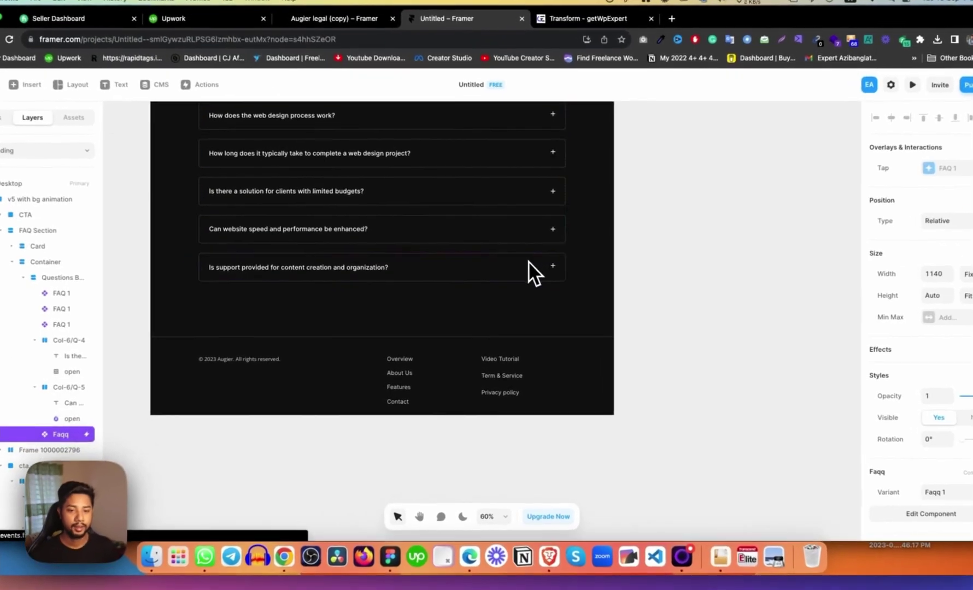
pyautogui.doubleClick(528, 260)
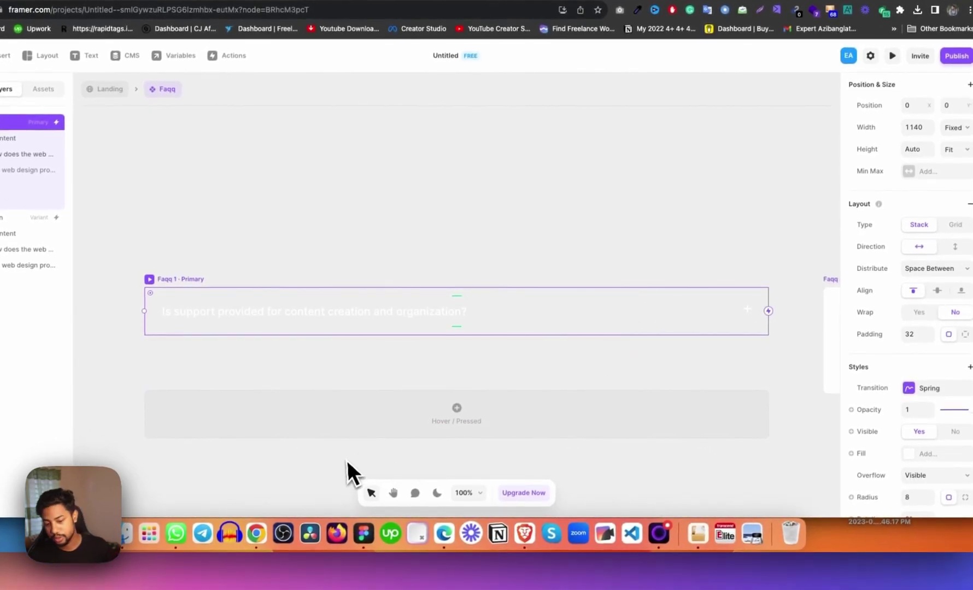
pyautogui.scroll(-5, 531, 274)
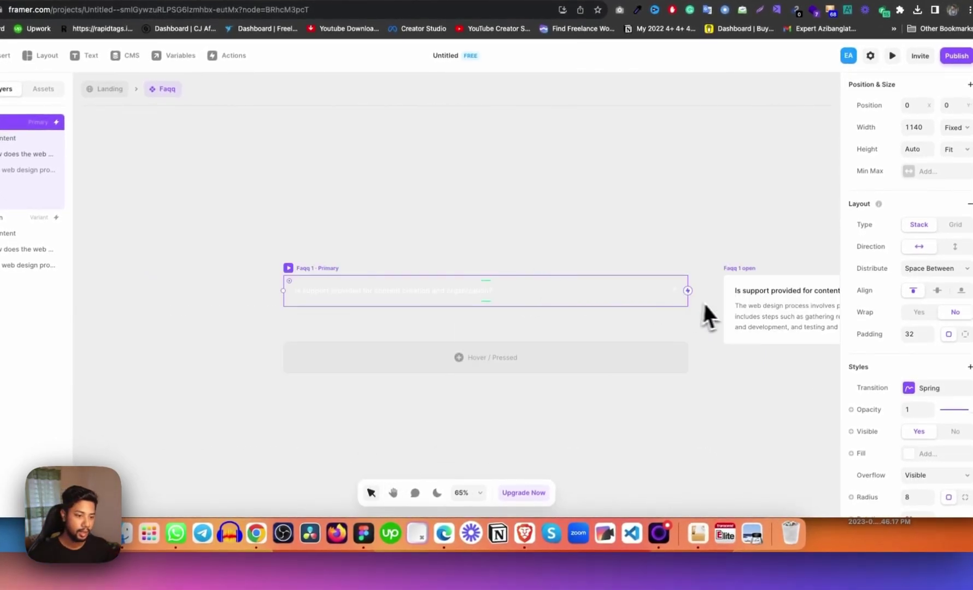
pyautogui.moveTo(688, 291); pyautogui.dragTo(730, 301)
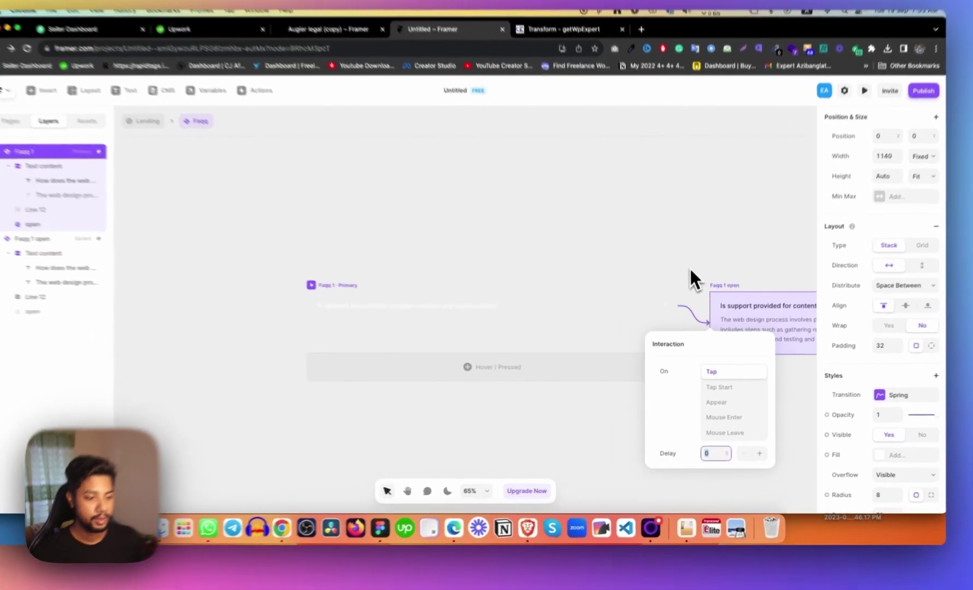
pyautogui.click(691, 261)
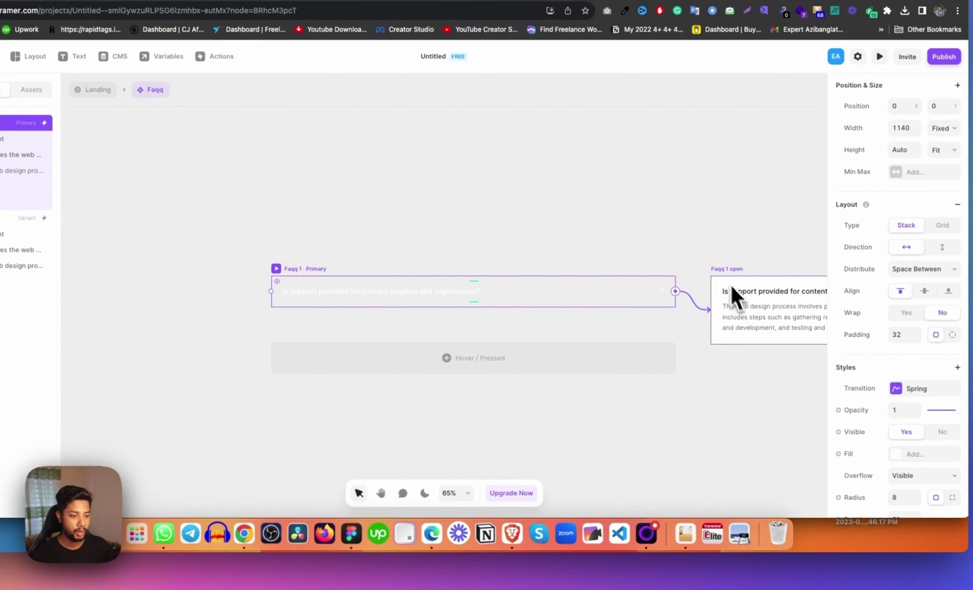
# Connect the Faqq 1 open variant back to the primary variant with a Tap interaction and 0 delay
pyautogui.click(724, 267)
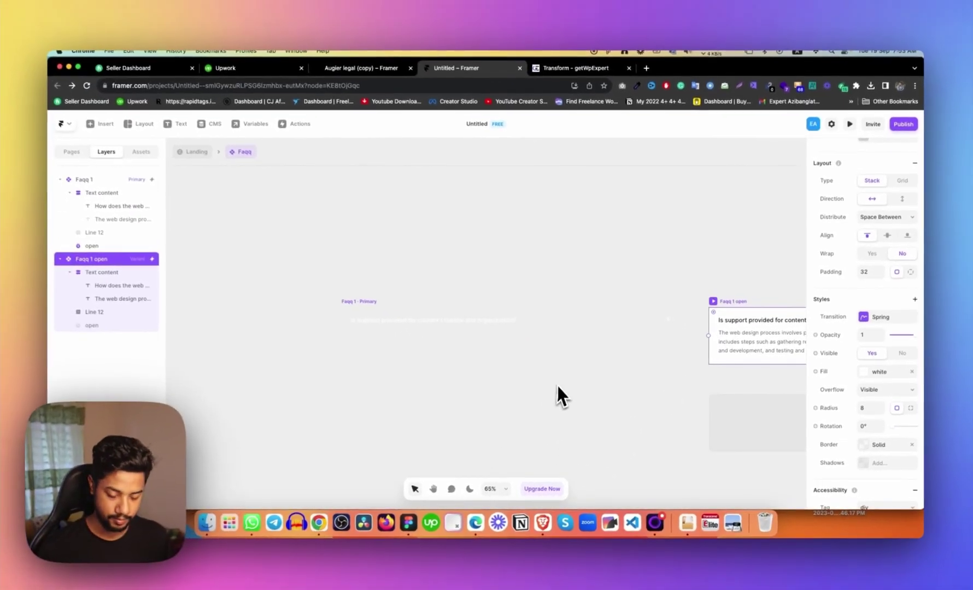
pyautogui.hotkey('shift', '1')
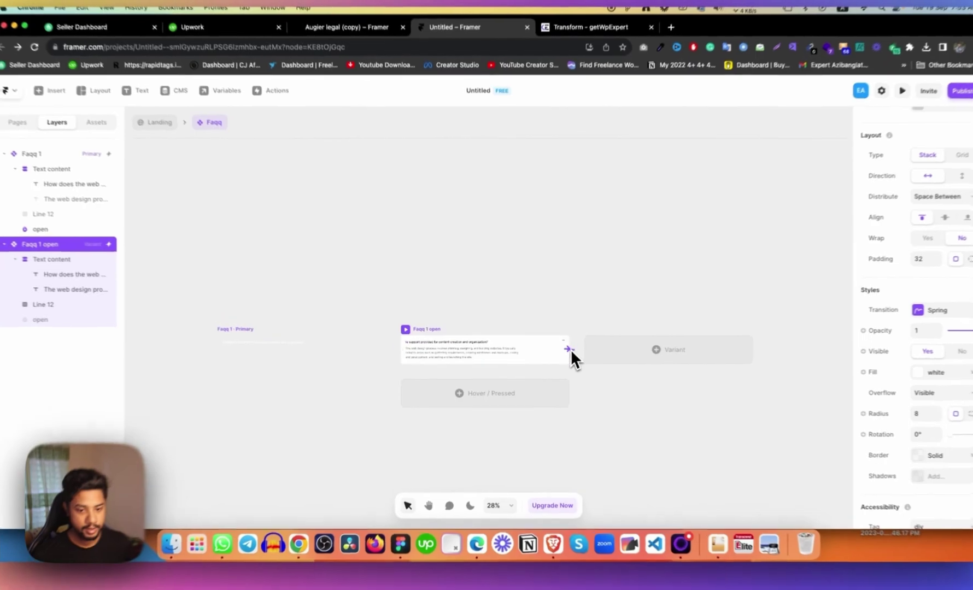
pyautogui.moveTo(570, 350); pyautogui.dragTo(294, 346)
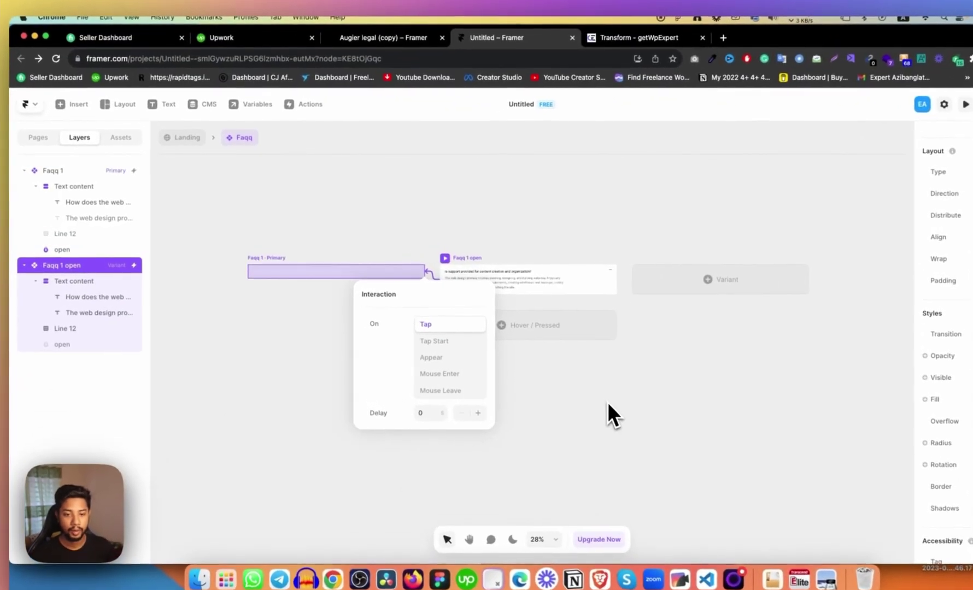
pyautogui.click(550, 372)
# Preview the Landing page and test opening and closing the "Is support provided for content creation and organization?" item
pyautogui.click(186, 138)
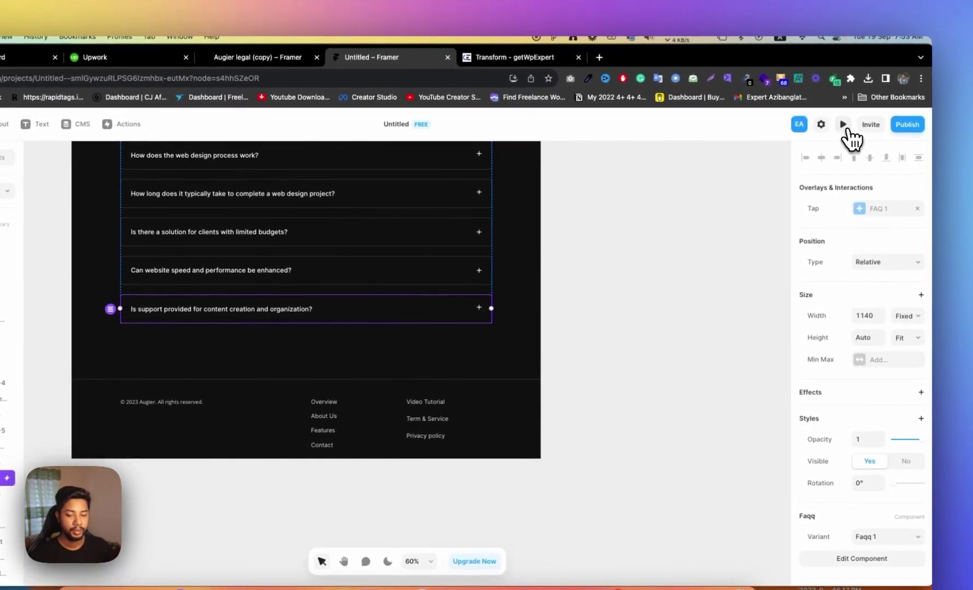
pyautogui.click(853, 123)
pyautogui.click(500, 337)
pyautogui.click(346, 286)
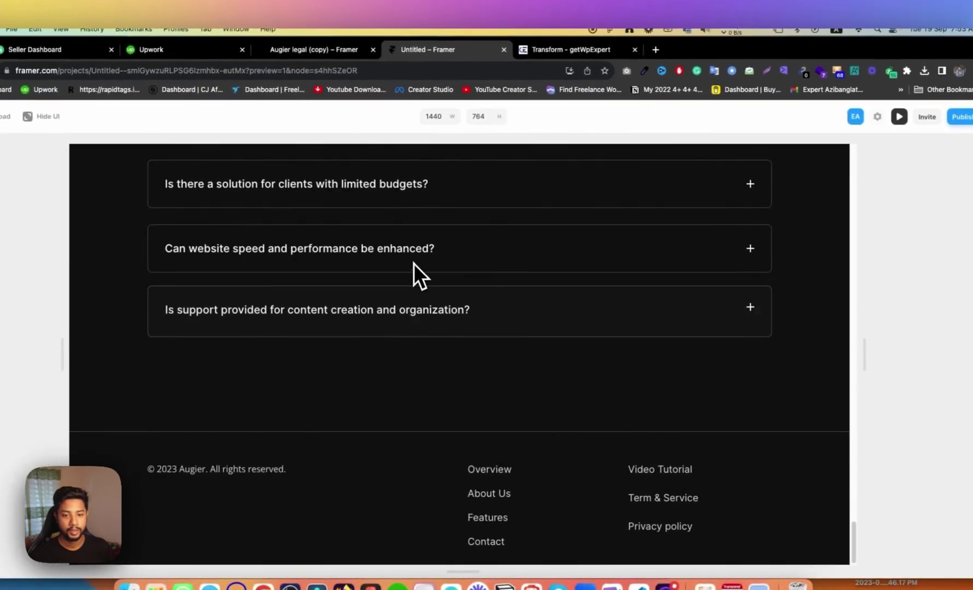
pyautogui.click(362, 320)
pyautogui.click(399, 261)
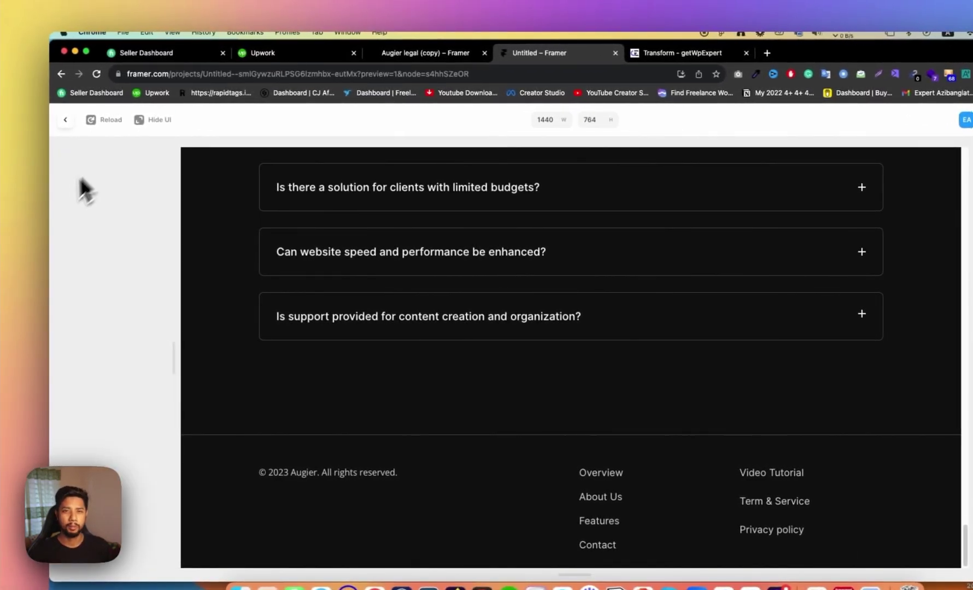
pyautogui.click(65, 120)
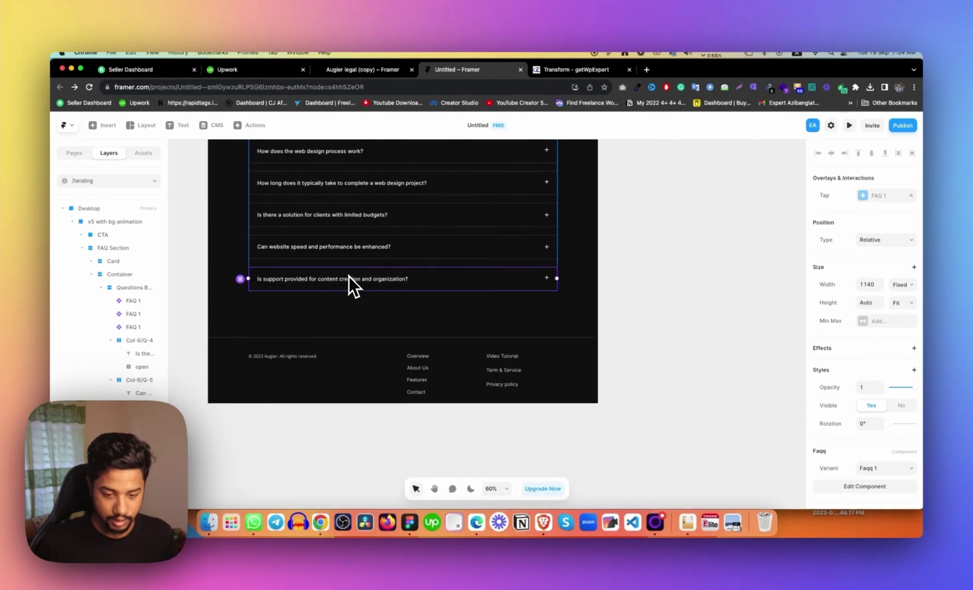
# Duplicate the last FAQ item on the Landing page and append "1" to the question text in the Faqq primary variant
pyautogui.press('super+d')
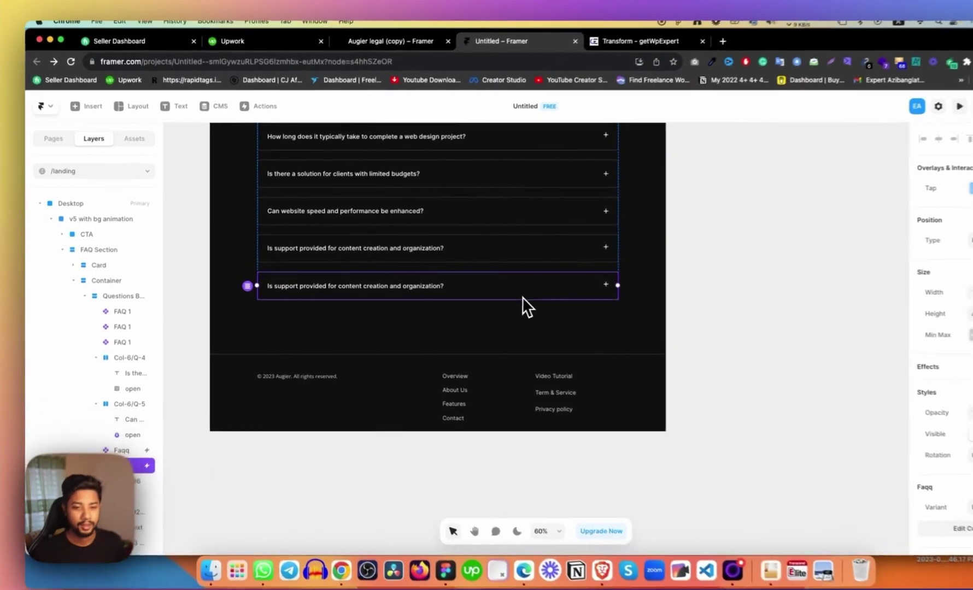
pyautogui.doubleClick(466, 287)
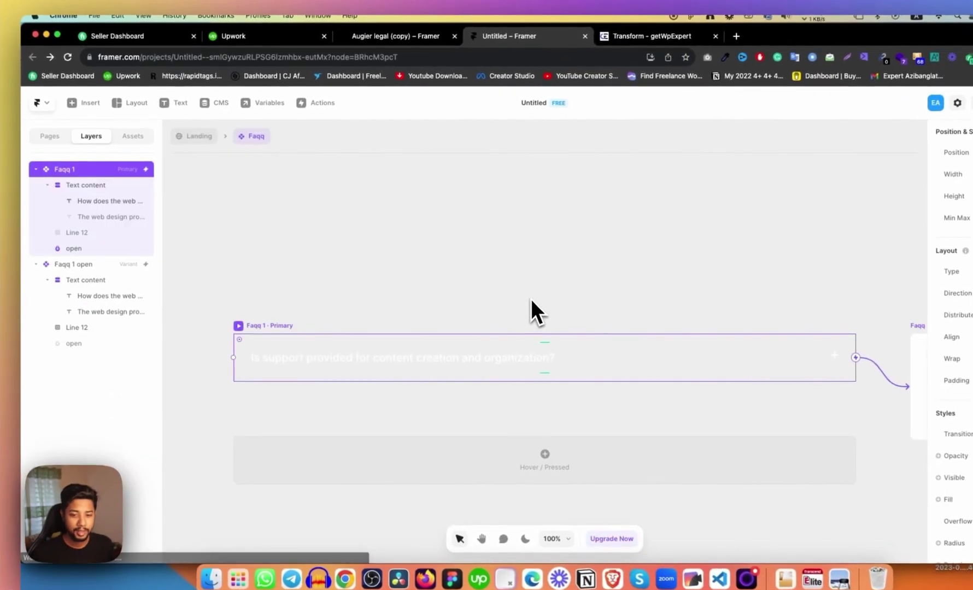
pyautogui.click(420, 372)
pyautogui.doubleClick(418, 361)
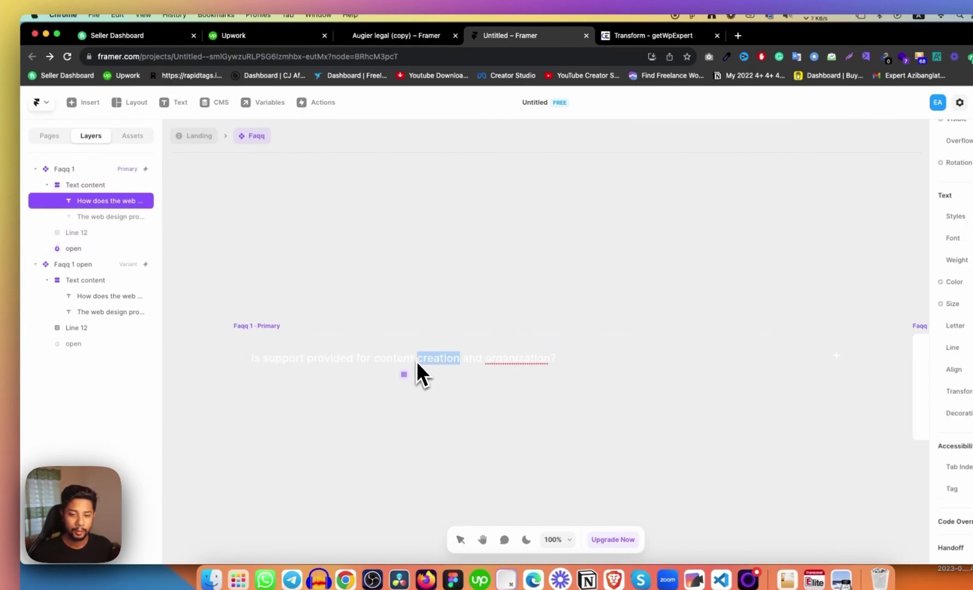
pyautogui.click(544, 362)
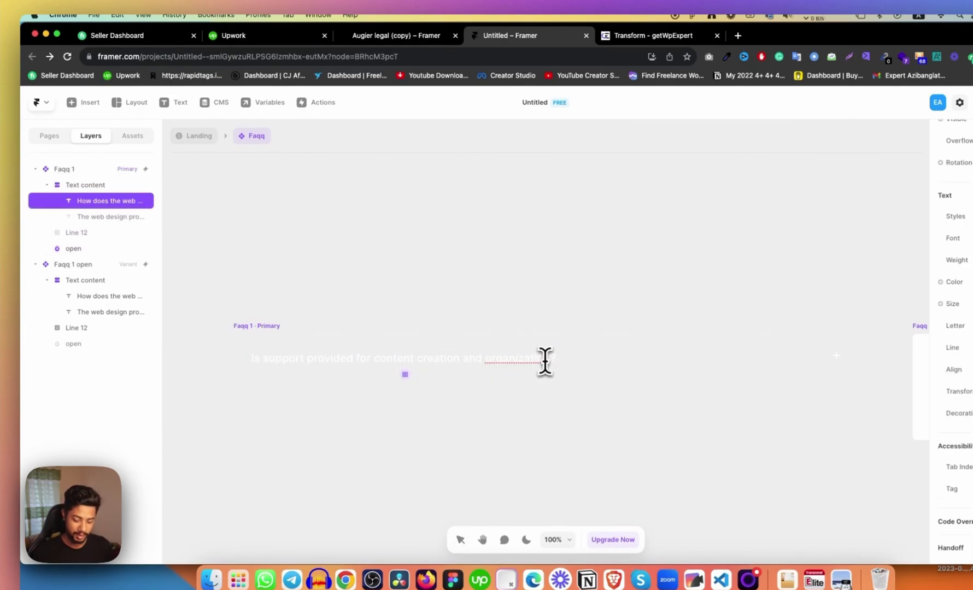
pyautogui.press('Escape')
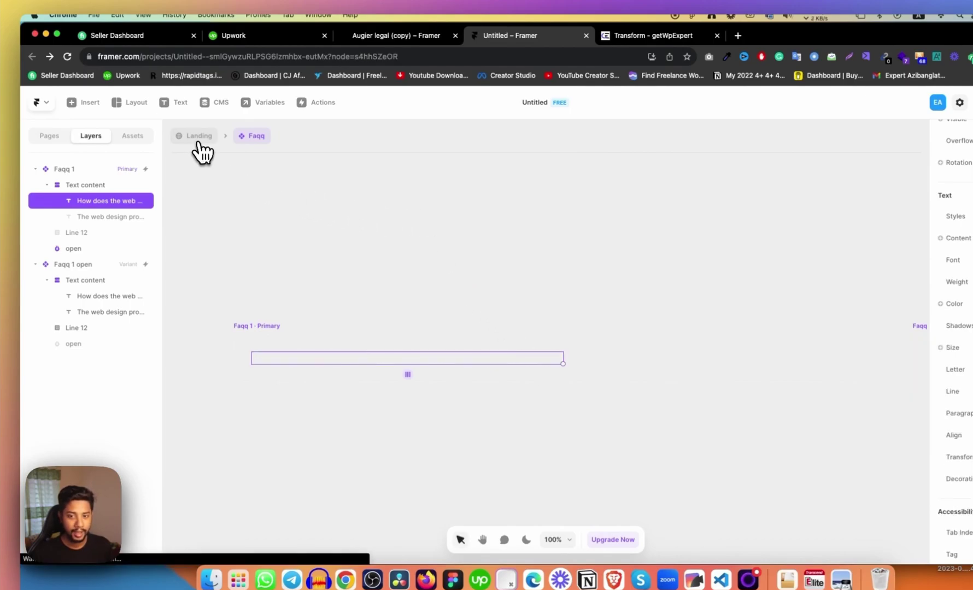
pyautogui.click(196, 137)
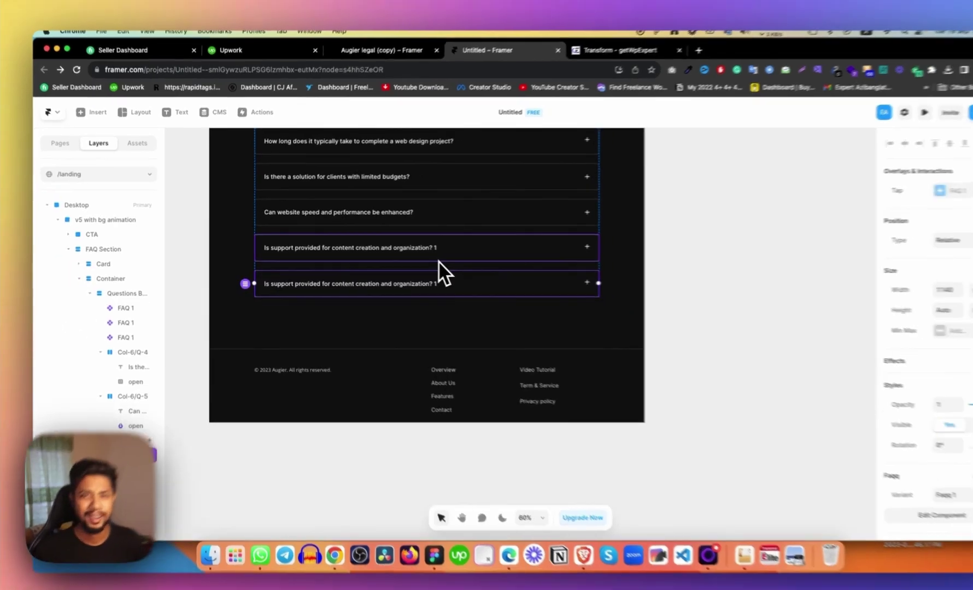
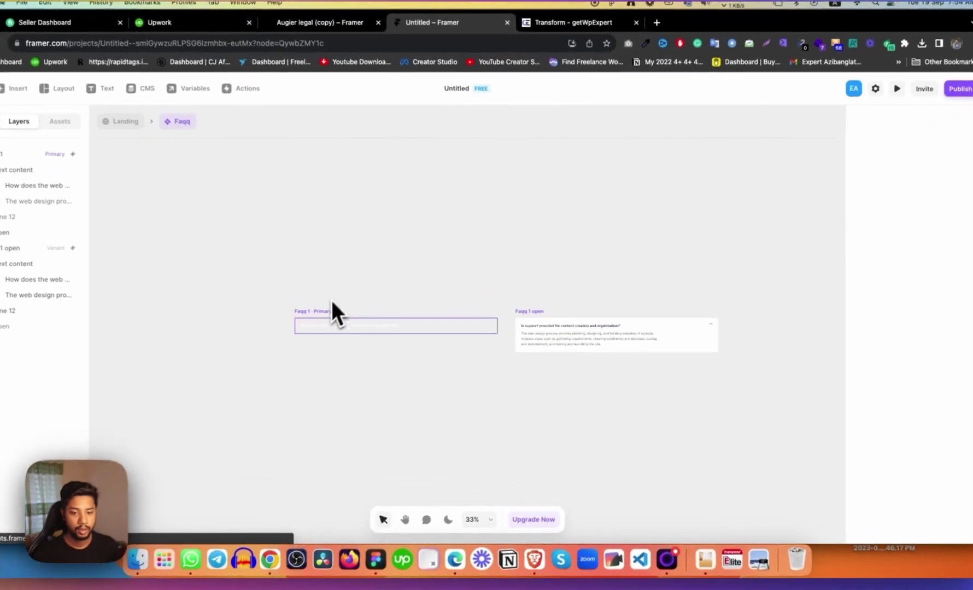
# Add a new variant to the Faqq component based on Faqq 1 and remove its inherited Tap interaction
pyautogui.click(346, 315)
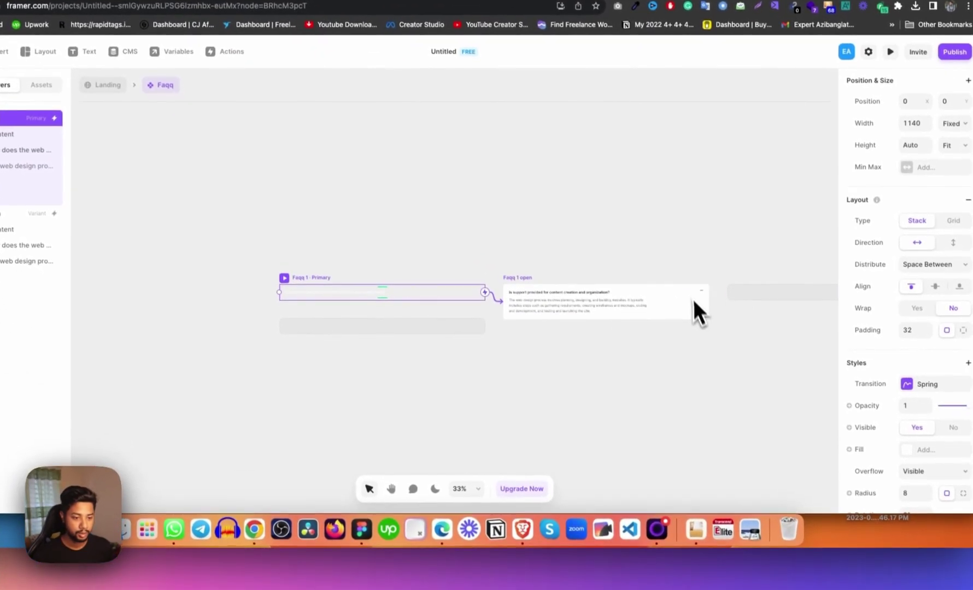
pyautogui.click(391, 488)
pyautogui.moveTo(579, 384); pyautogui.dragTo(448, 372)
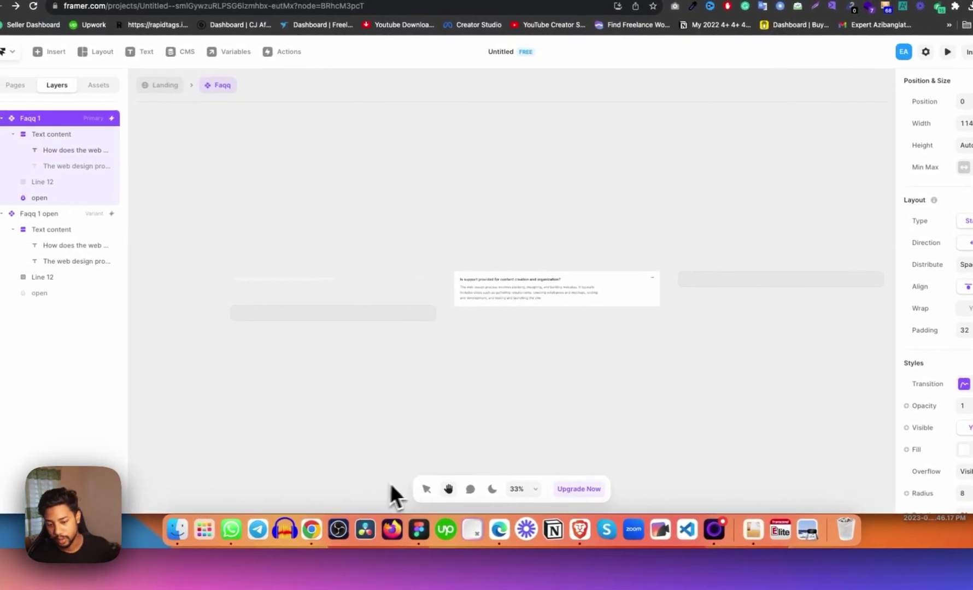
pyautogui.click(370, 487)
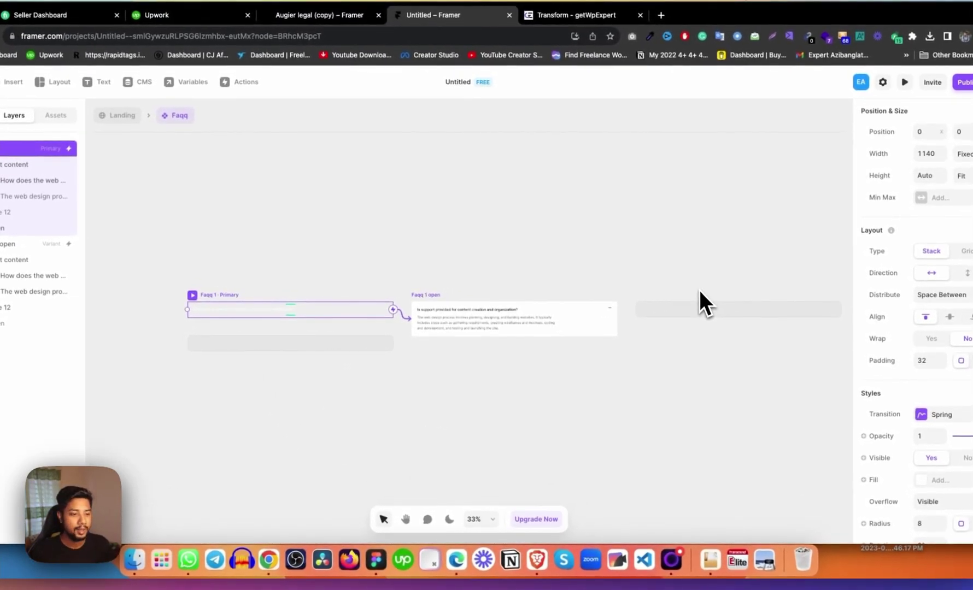
pyautogui.click(727, 308)
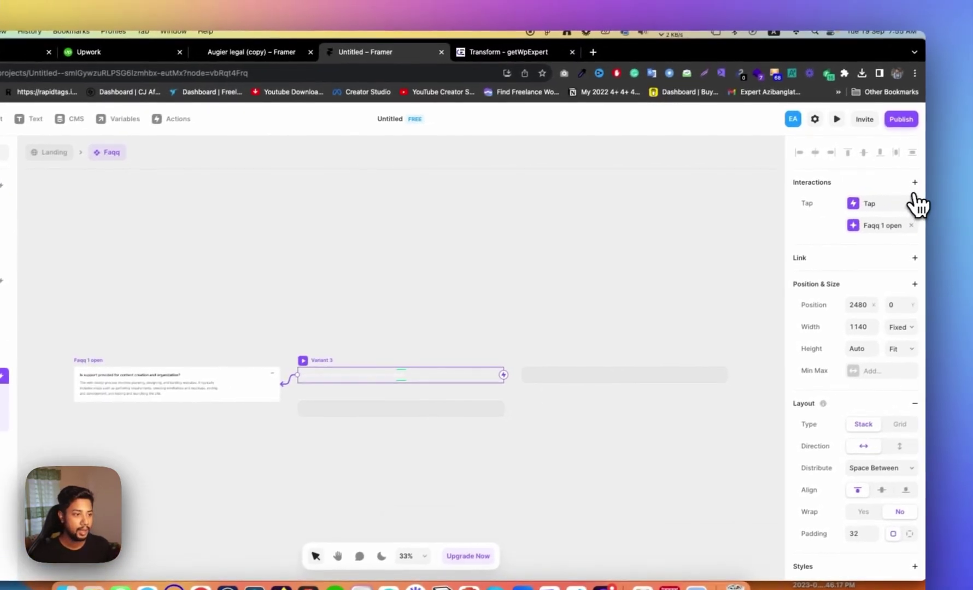
pyautogui.click(934, 195)
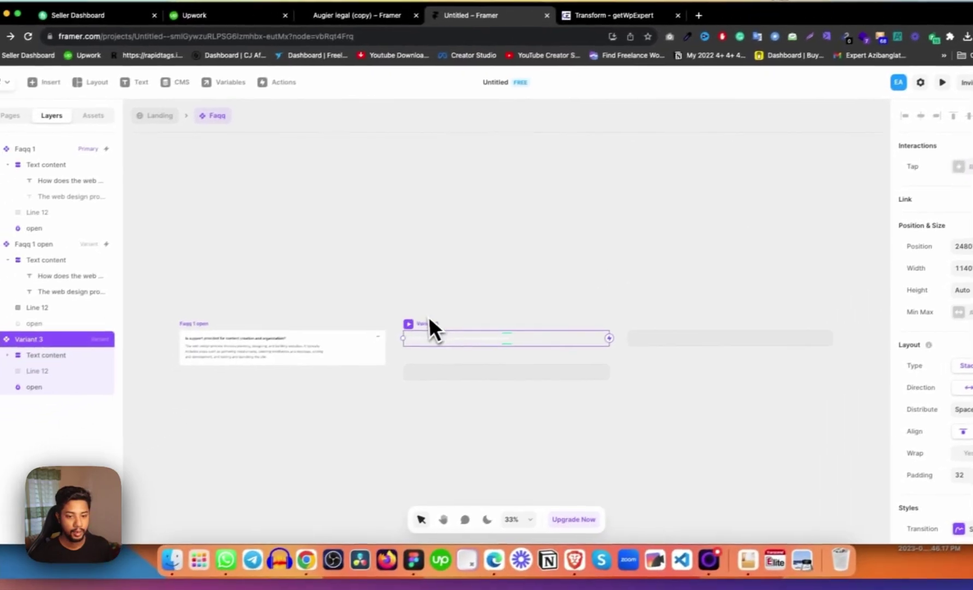
# Add another variant based on Faqq 1 open and remove its inherited Tap interaction
pyautogui.click(334, 350)
pyautogui.click(326, 355)
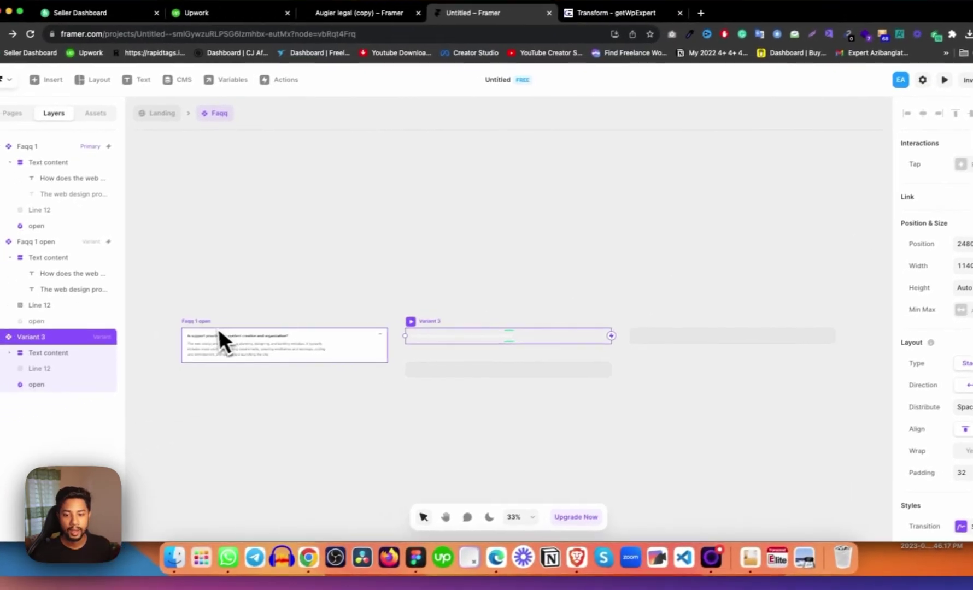
pyautogui.click(103, 350)
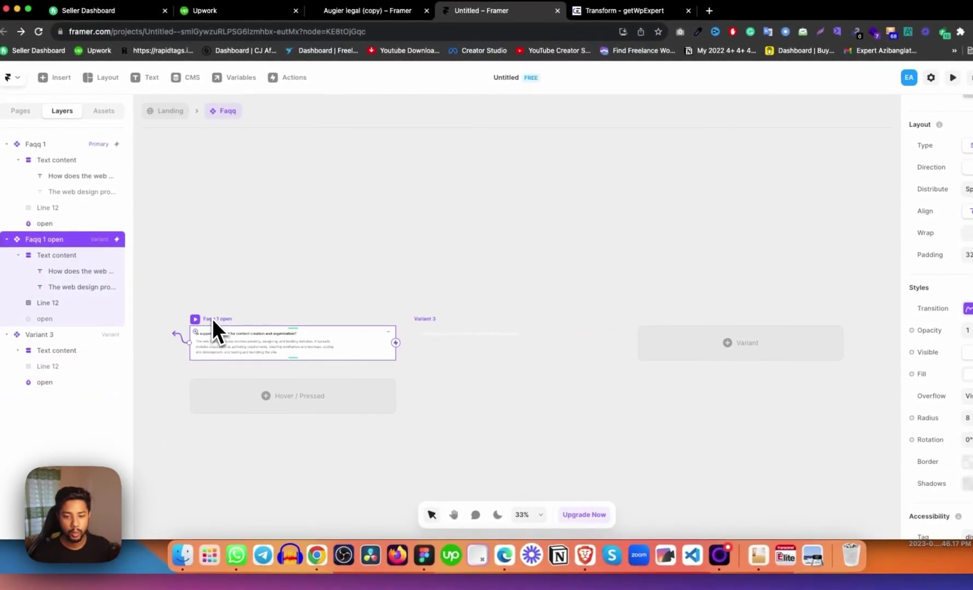
pyautogui.click(742, 345)
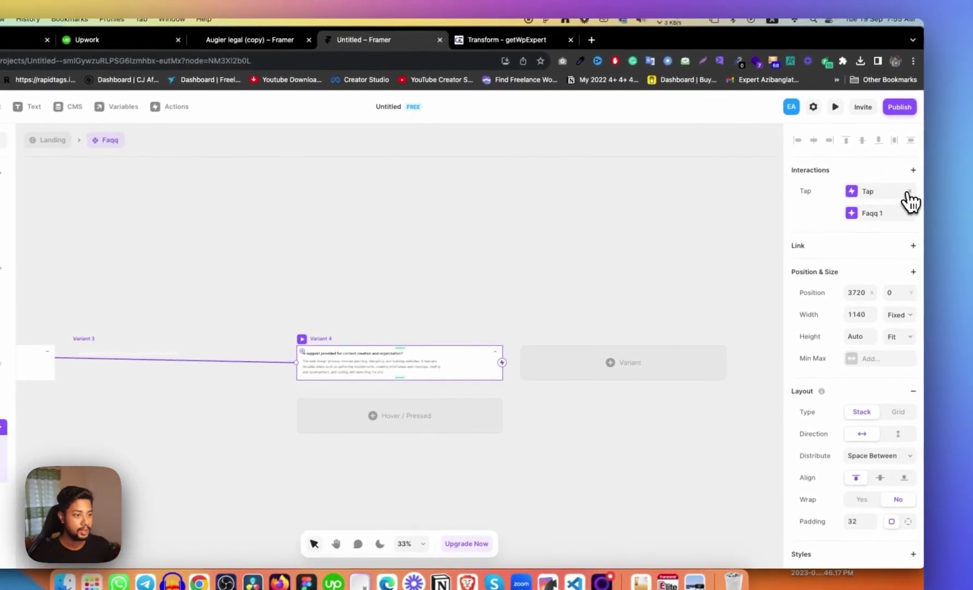
pyautogui.click(972, 178)
pyautogui.click(908, 193)
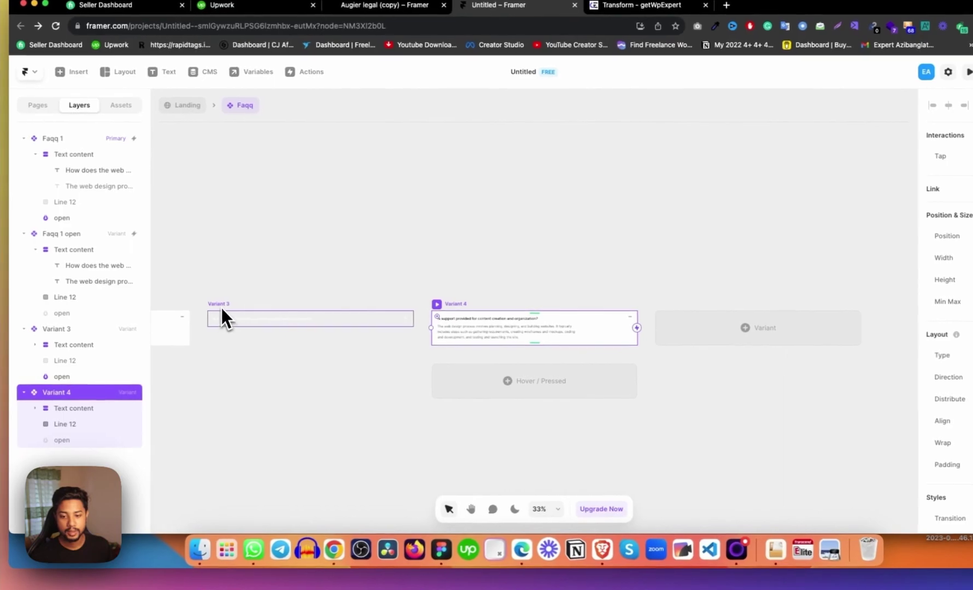
# Rename the closed copy, Variant 3, as Faqq 2
pyautogui.click(85, 343)
pyautogui.click(452, 313)
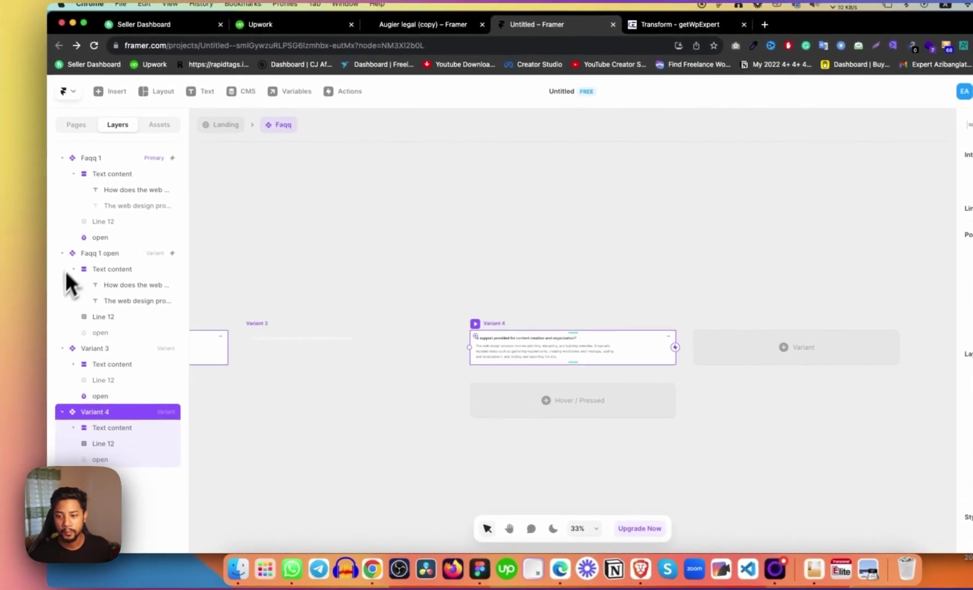
pyautogui.doubleClick(110, 158)
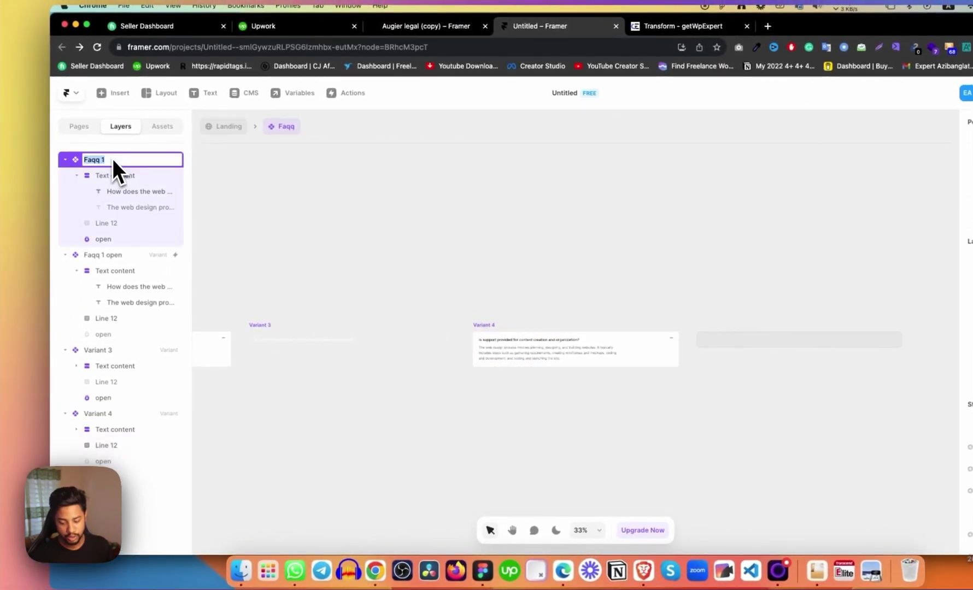
pyautogui.press('super+c')
pyautogui.click(268, 323)
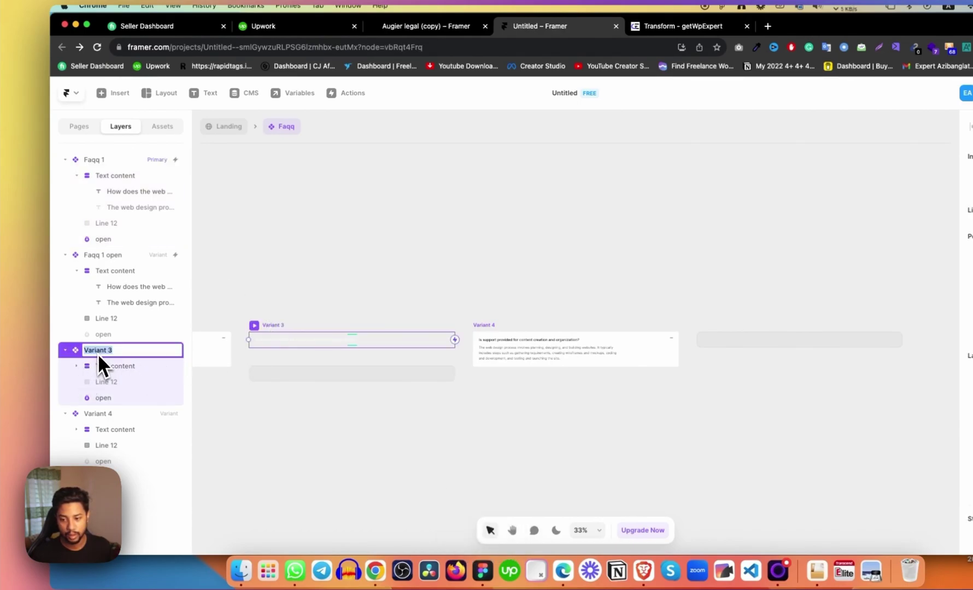
pyautogui.press('super+v')
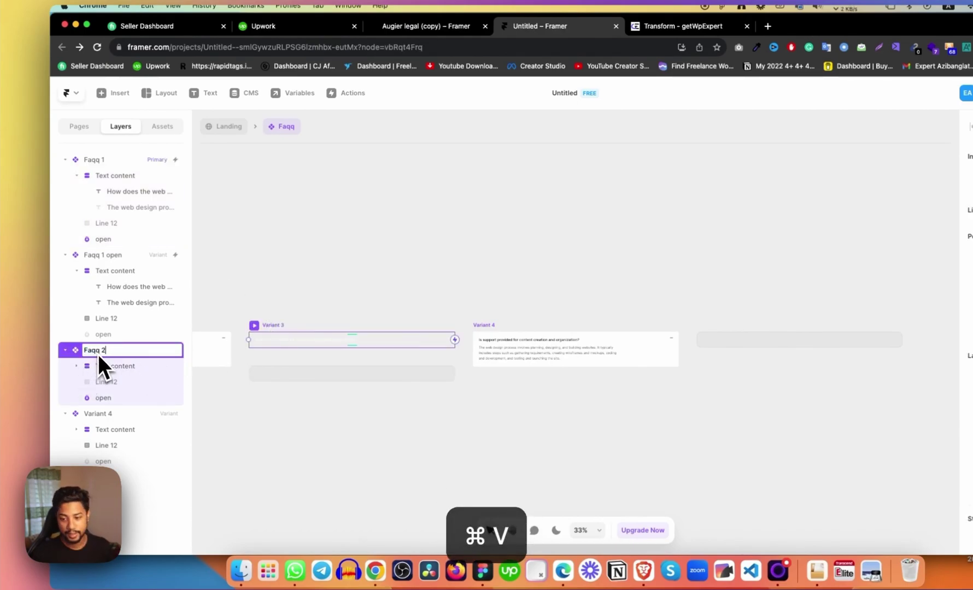
# Rename the open copy, Variant 4, as Faqq 2 open
pyautogui.click(88, 414)
pyautogui.press('super+v')
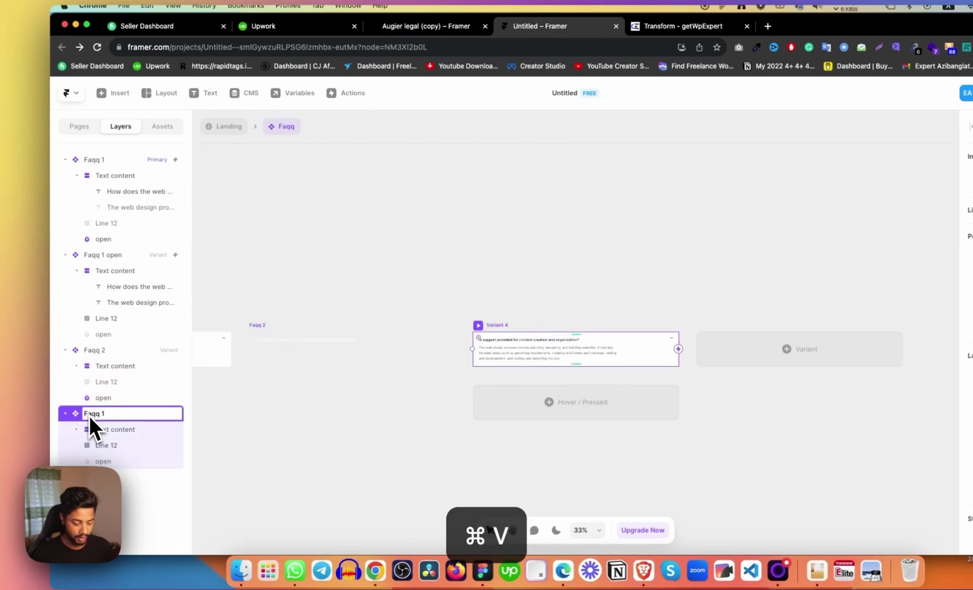
pyautogui.write('2 open')
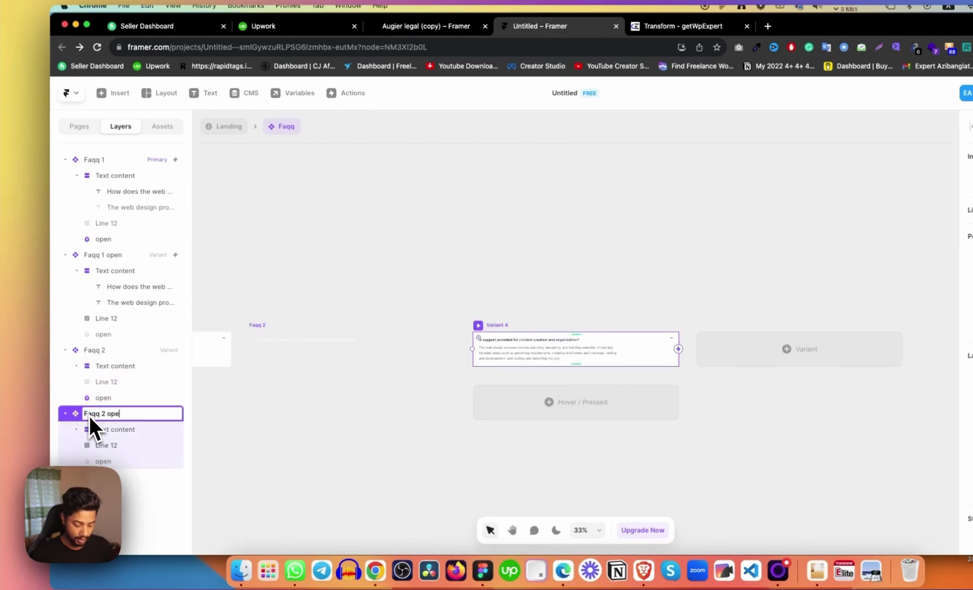
pyautogui.press('Return')
pyautogui.click(306, 260)
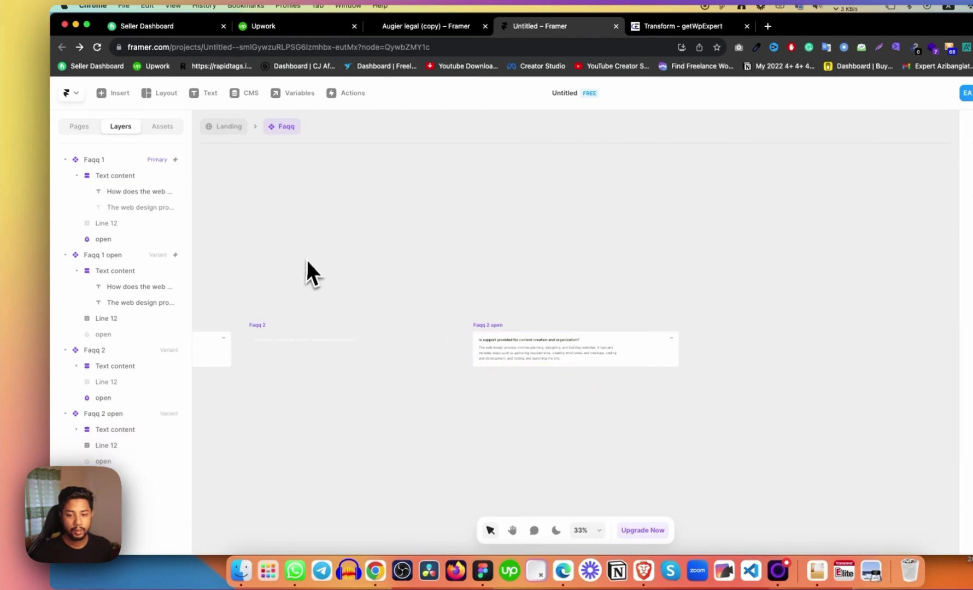
# Create two more variants in the Faqq component, one based on Faqq 2 and one on Faqq 2 open
pyautogui.click(267, 336)
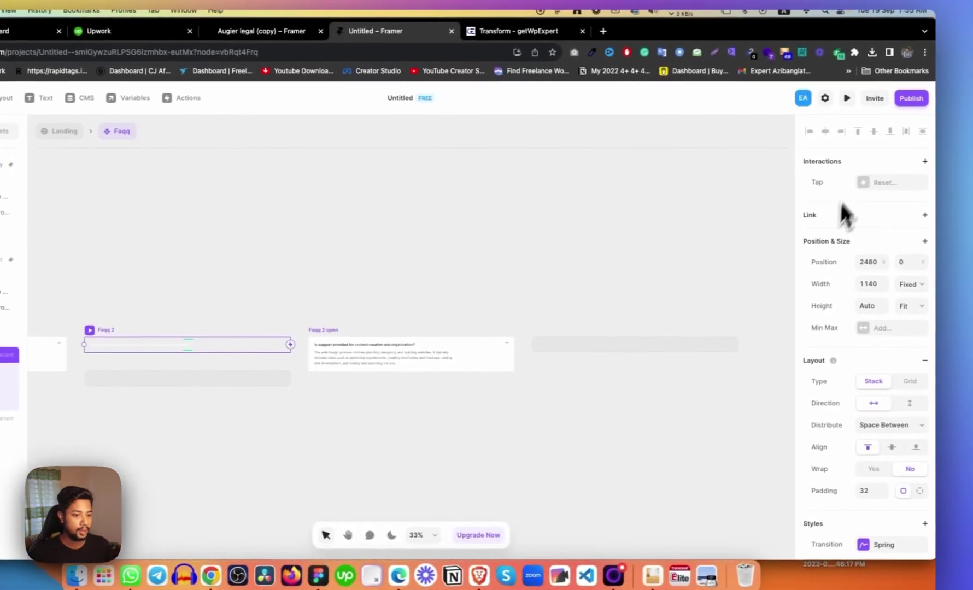
pyautogui.click(582, 341)
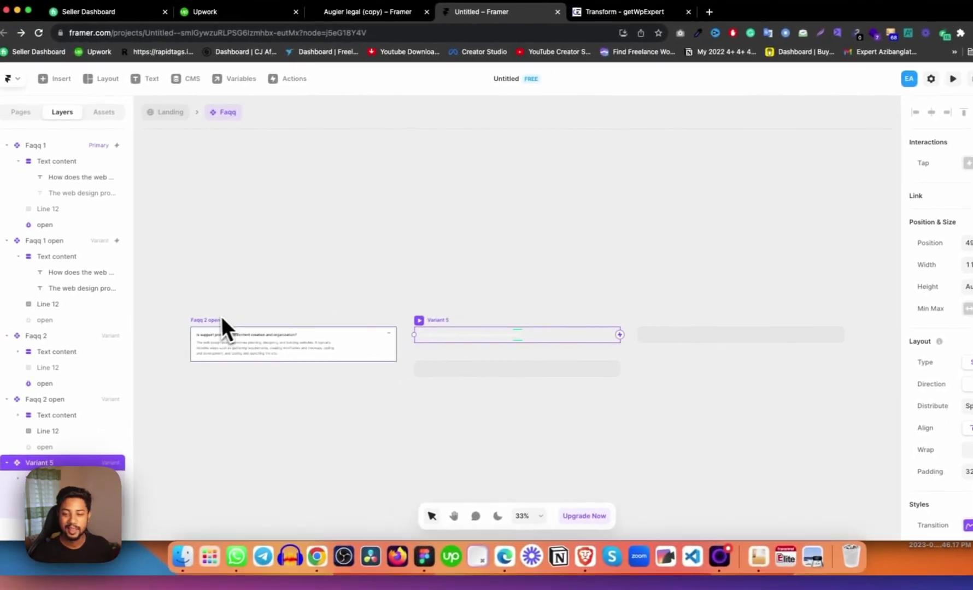
pyautogui.click(107, 350)
pyautogui.click(711, 352)
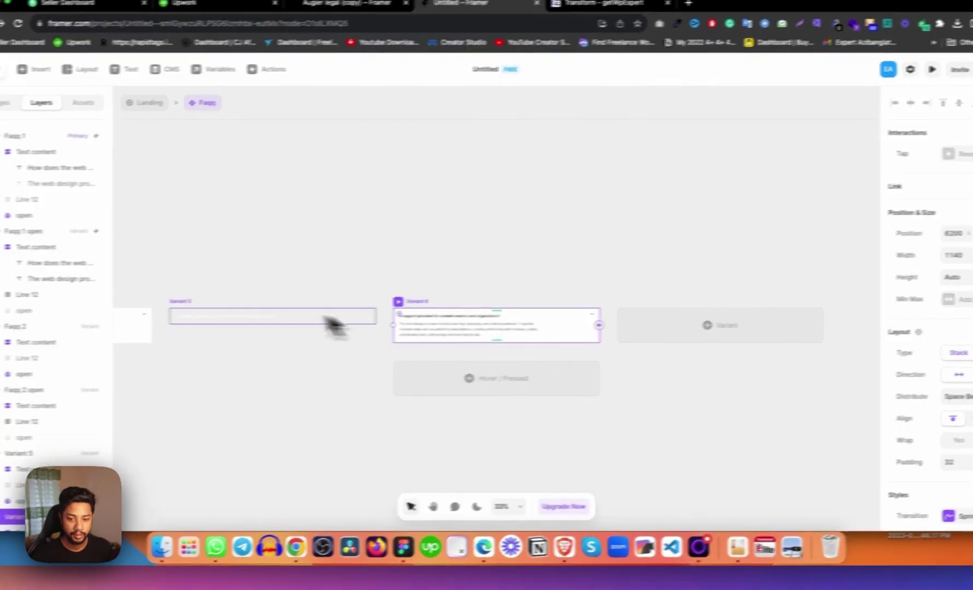
# Rename the new closed variant, Variant 5, as Faqq 3
pyautogui.click(257, 295)
pyautogui.scroll(-2, 67, 421)
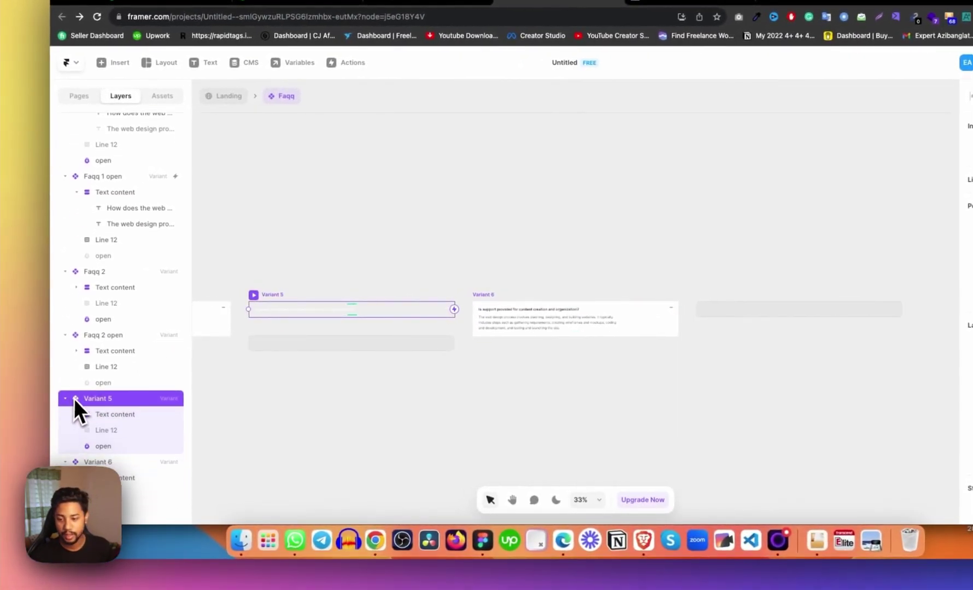
pyautogui.doubleClick(110, 395)
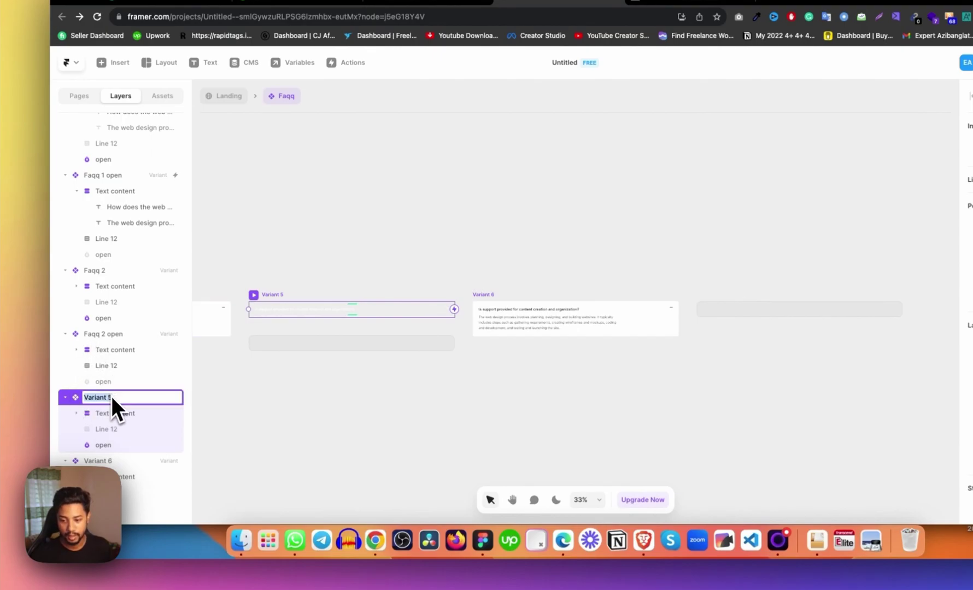
pyautogui.press('super+v')
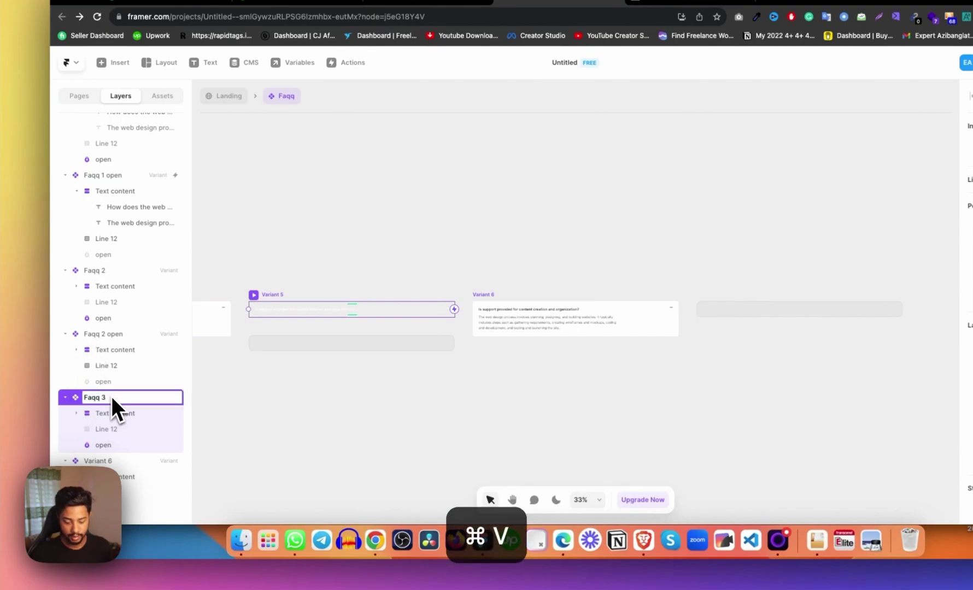
pyautogui.press('Return')
# Rename the new open variant, Variant 6, as Faqq 3 open
pyautogui.doubleClick(115, 462)
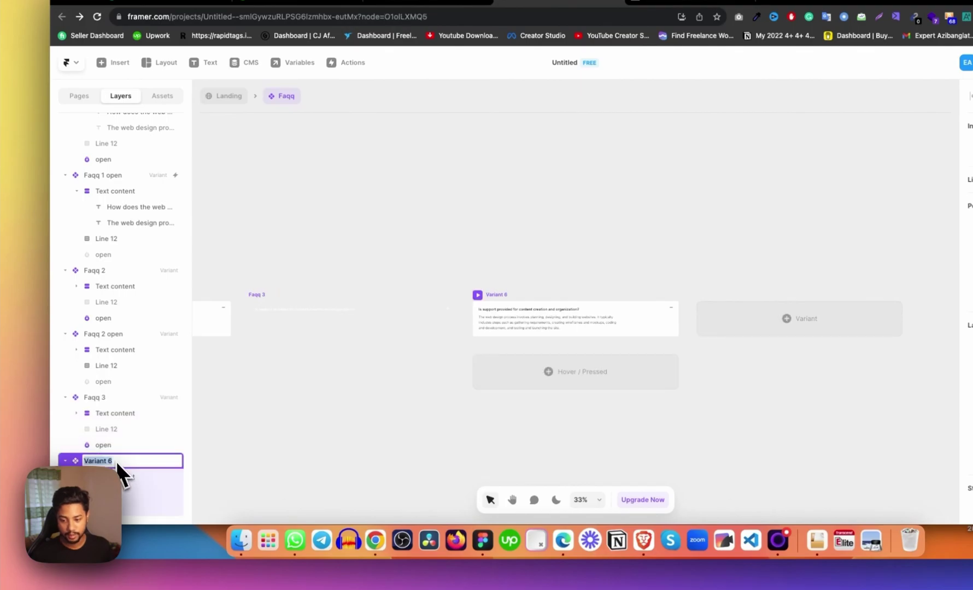
pyautogui.press('super+v')
pyautogui.write('open')
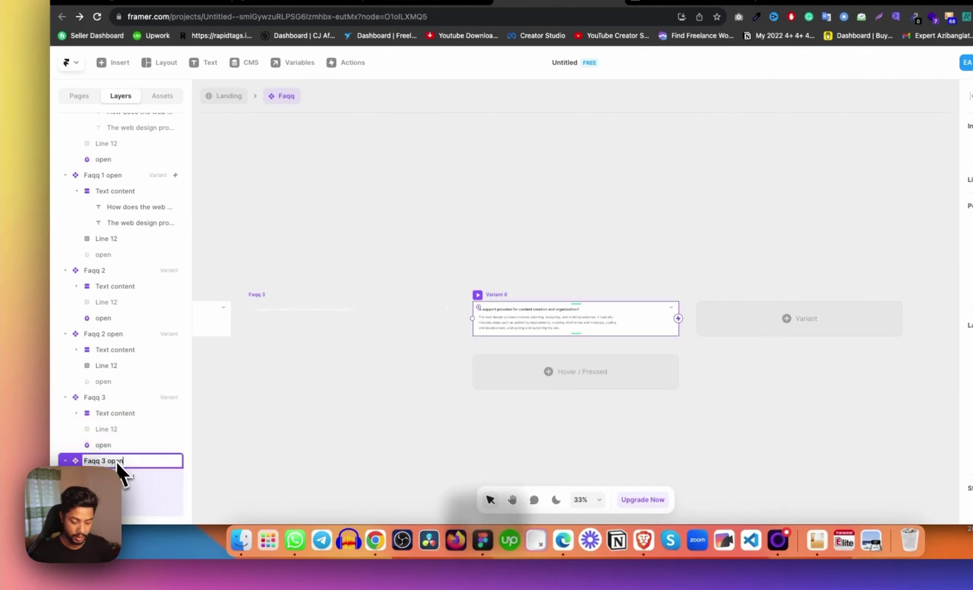
pyautogui.press('Return')
pyautogui.click(411, 239)
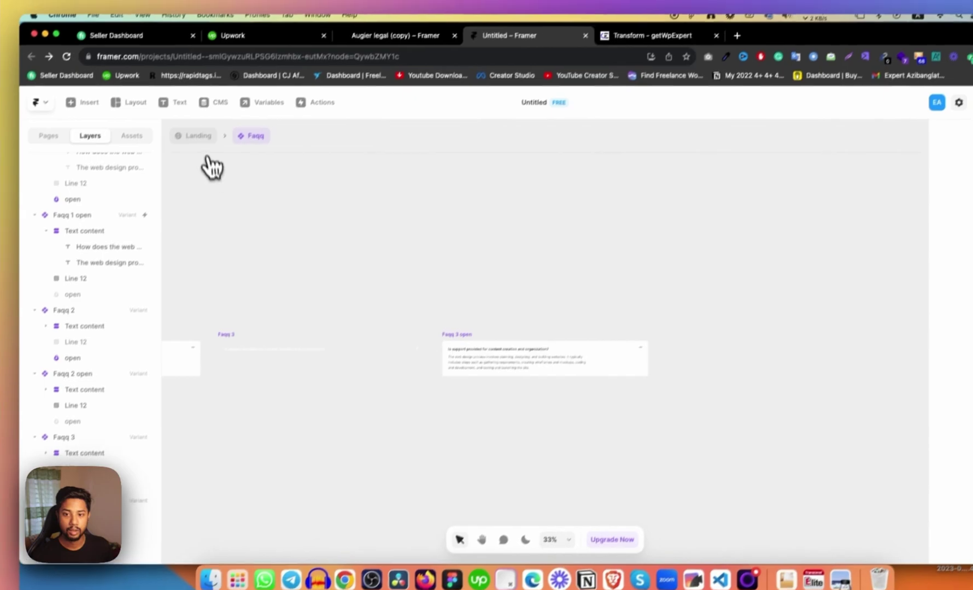
# Return to the Landing page and duplicate the Faqq item at the end of the questions list
pyautogui.click(224, 96)
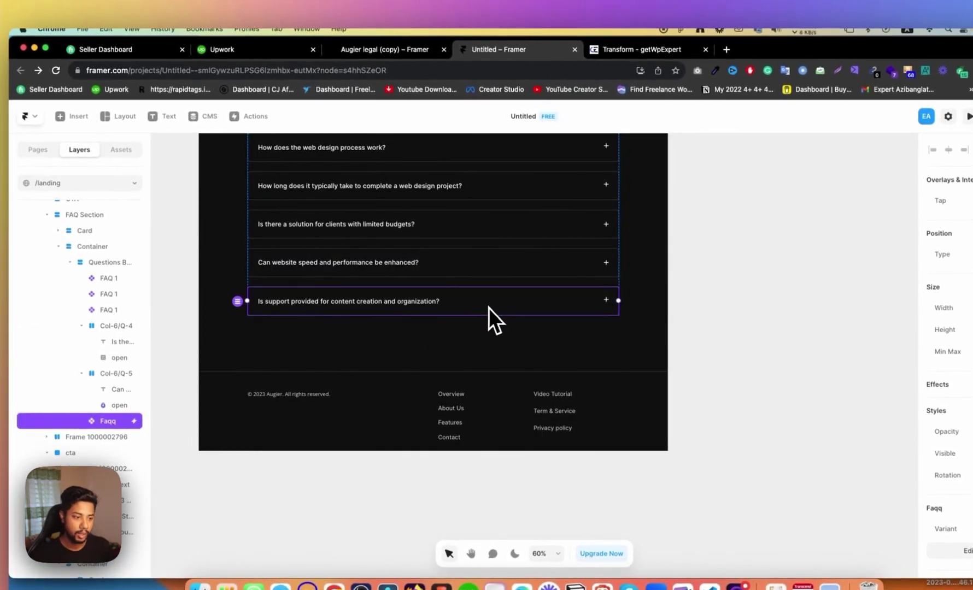
pyautogui.press('super+d')
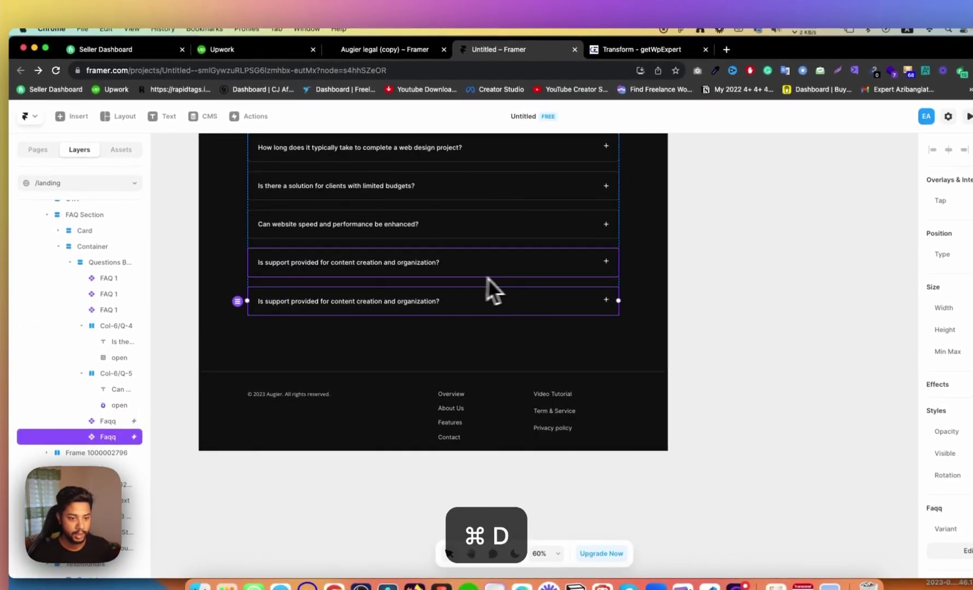
pyautogui.click(557, 268)
pyautogui.click(548, 290)
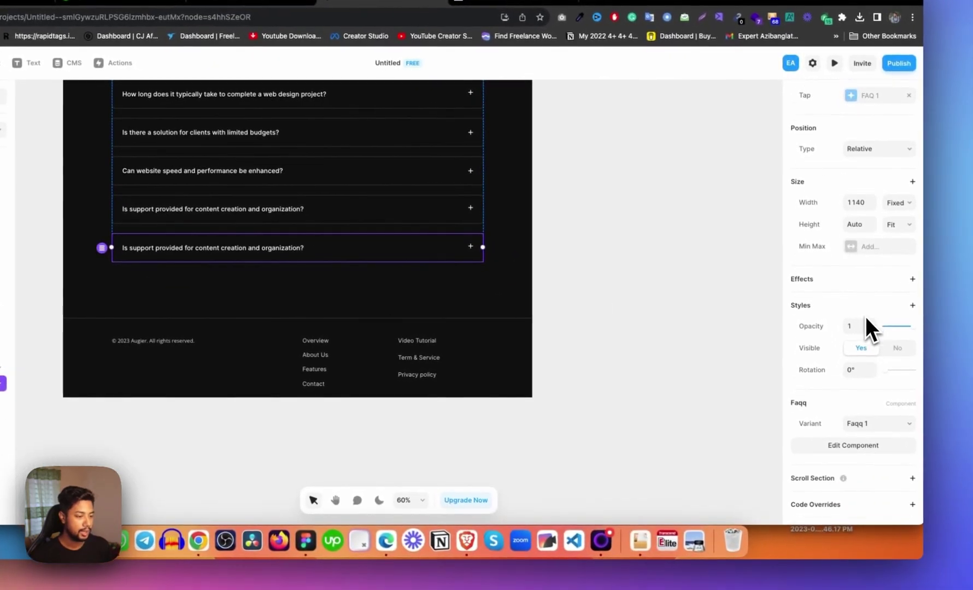
# Set the variant of the duplicated FAQ item at the end of the questions list to Faqq 2
pyautogui.scroll(-2, 866, 328)
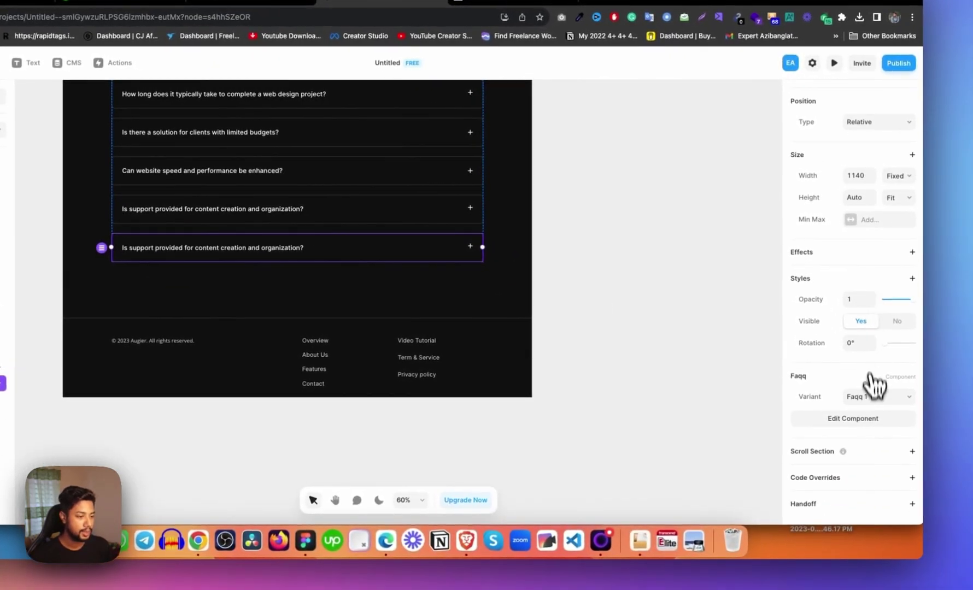
pyautogui.click(874, 394)
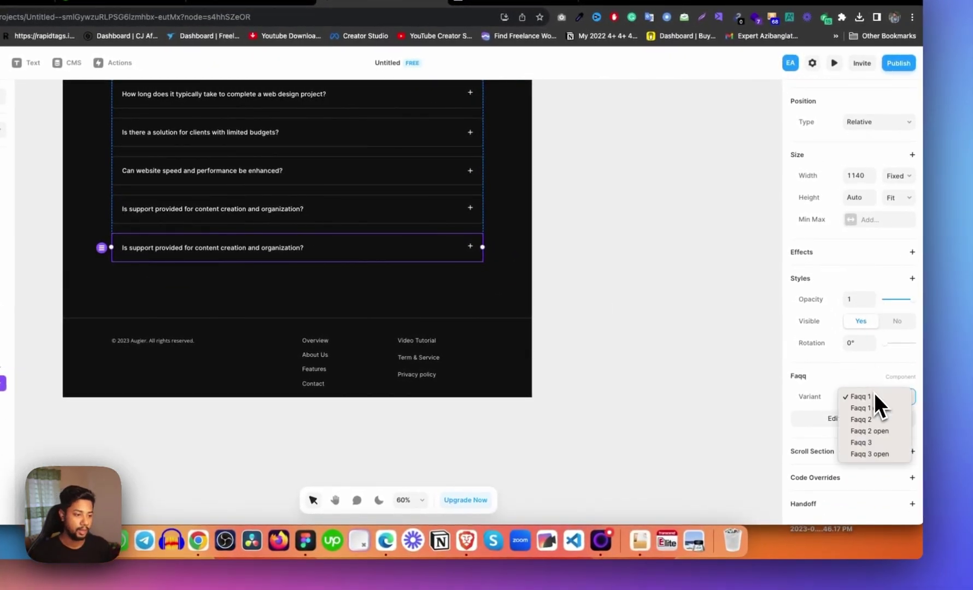
pyautogui.click(879, 419)
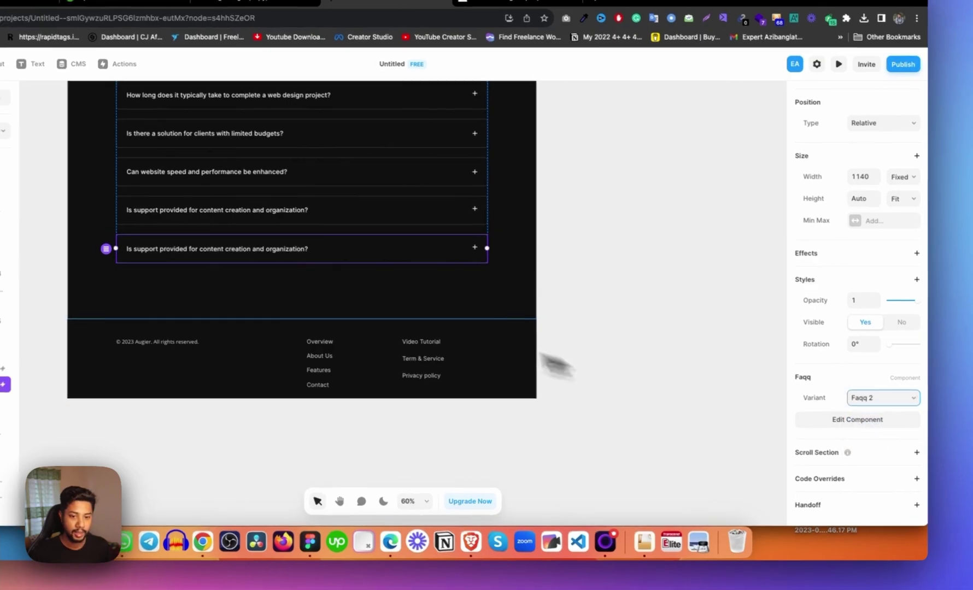
# Duplicate the Faqq 2 item at the end of the questions list and change the copy's variant
pyautogui.press('super+d')
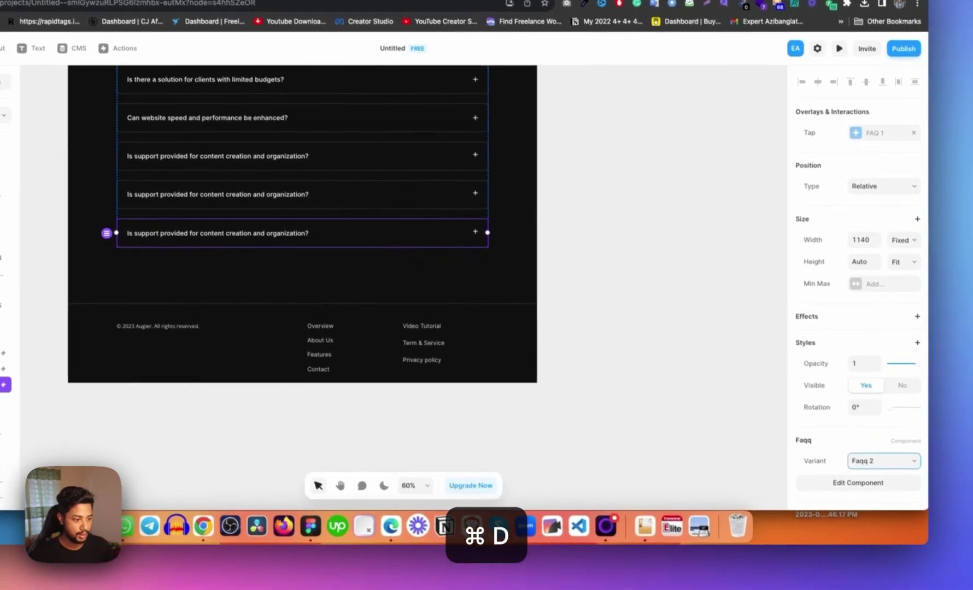
pyautogui.click(898, 480)
pyautogui.click(874, 485)
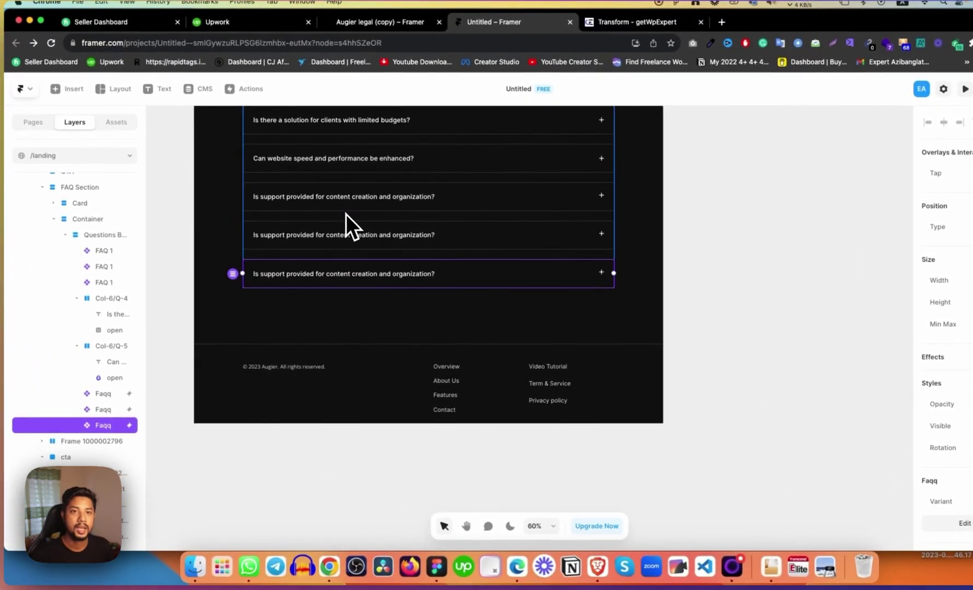
# Open the Faqq component and add two more variants, one based on Faqq 3 and one on Faqq 3 open
pyautogui.doubleClick(476, 234)
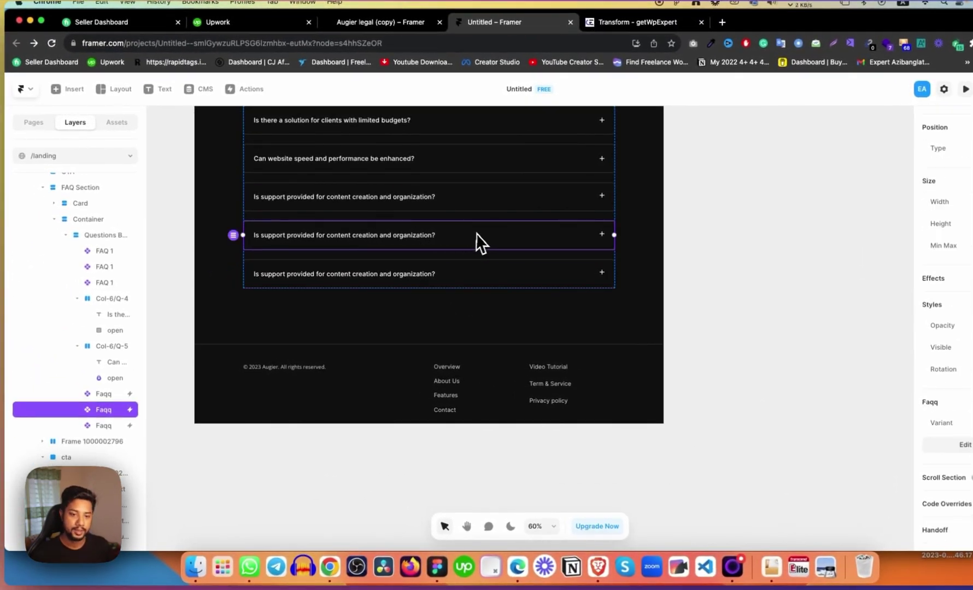
pyautogui.scroll(-10, 511, 314)
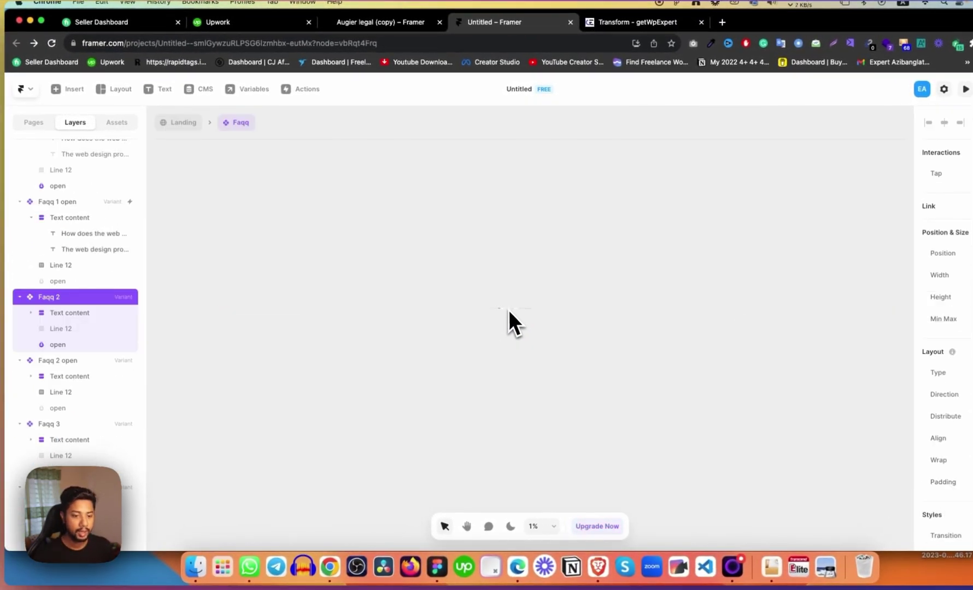
pyautogui.scroll(6, 531, 313)
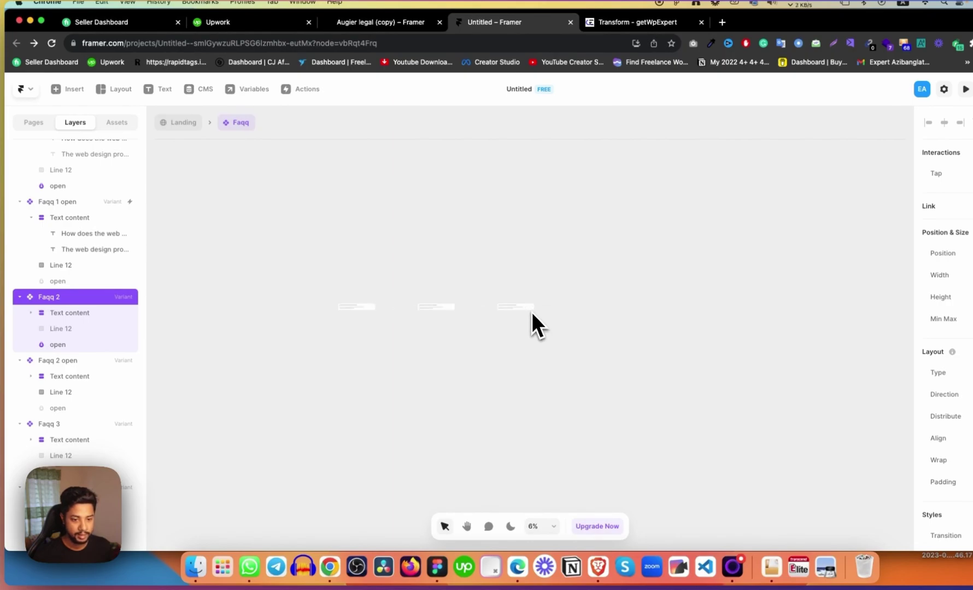
pyautogui.click(445, 300)
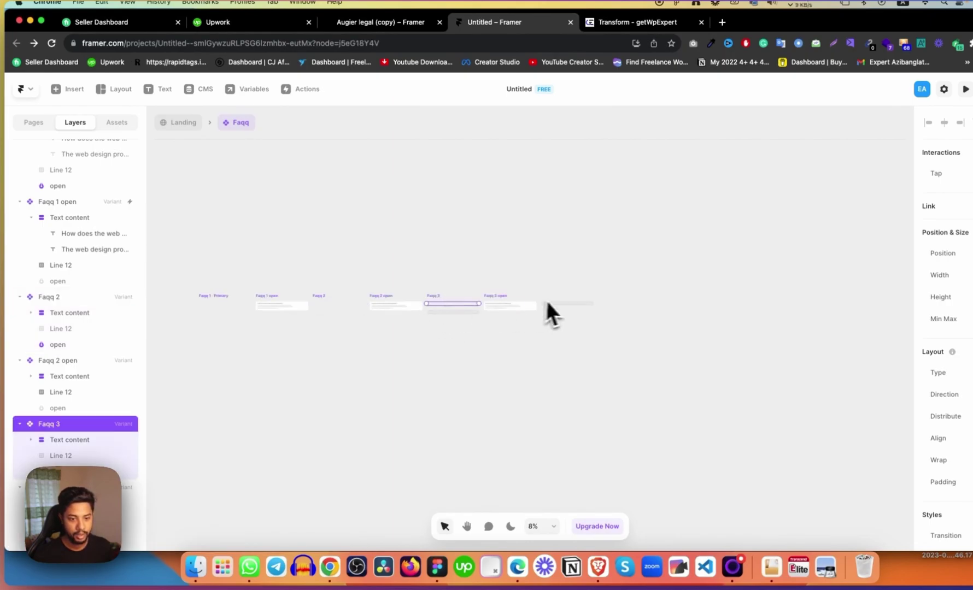
pyautogui.click(567, 304)
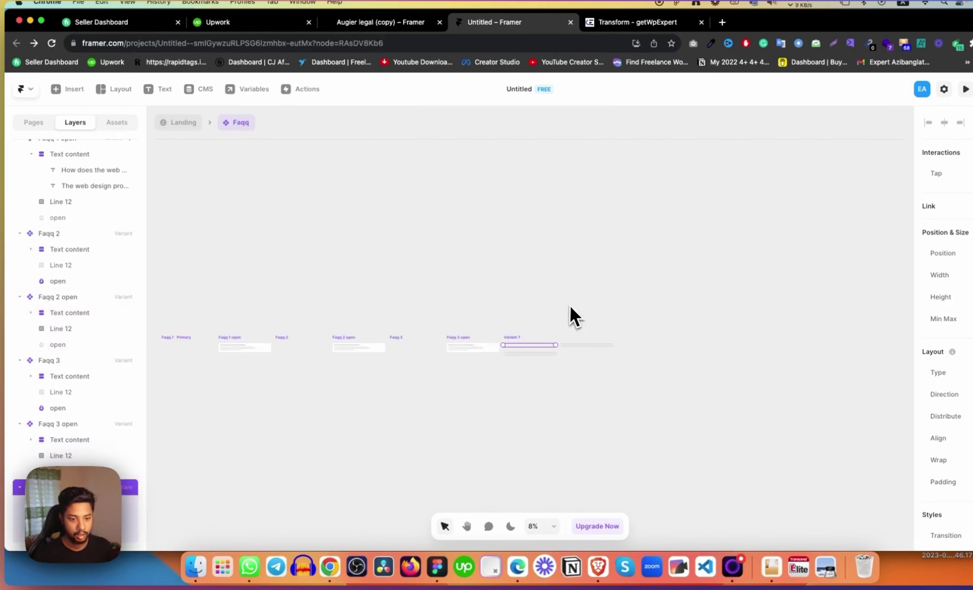
pyautogui.click(587, 346)
pyautogui.click(473, 342)
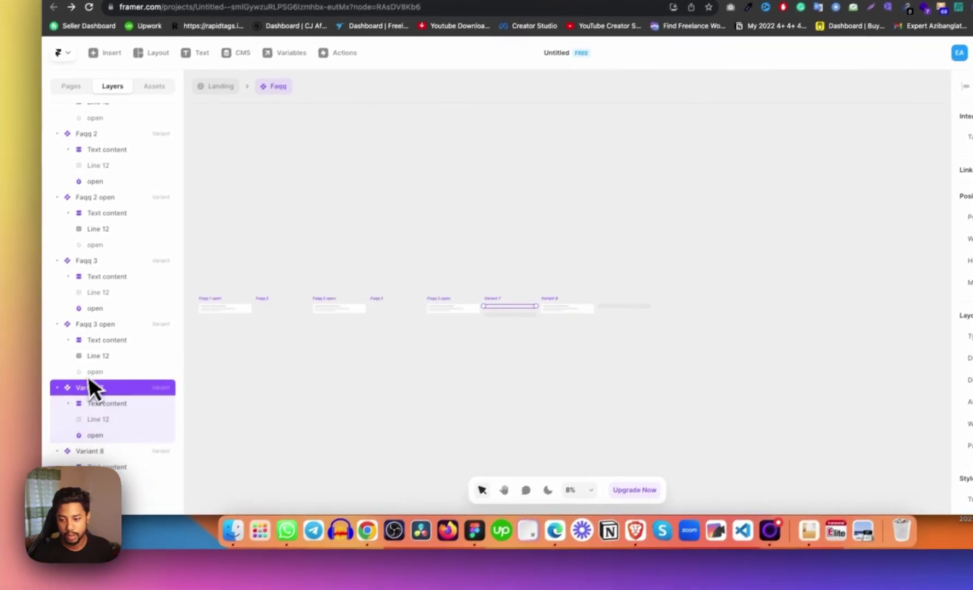
# Rename the new closed variant, Variant 7, as Faqq 4
pyautogui.doubleClick(61, 424)
pyautogui.write('Faqq')
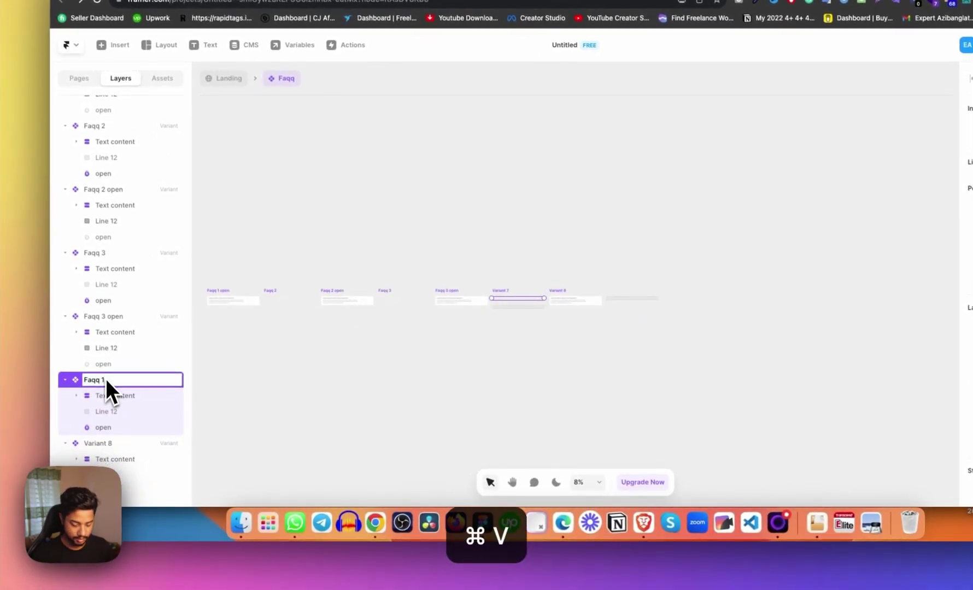
pyautogui.write('4')
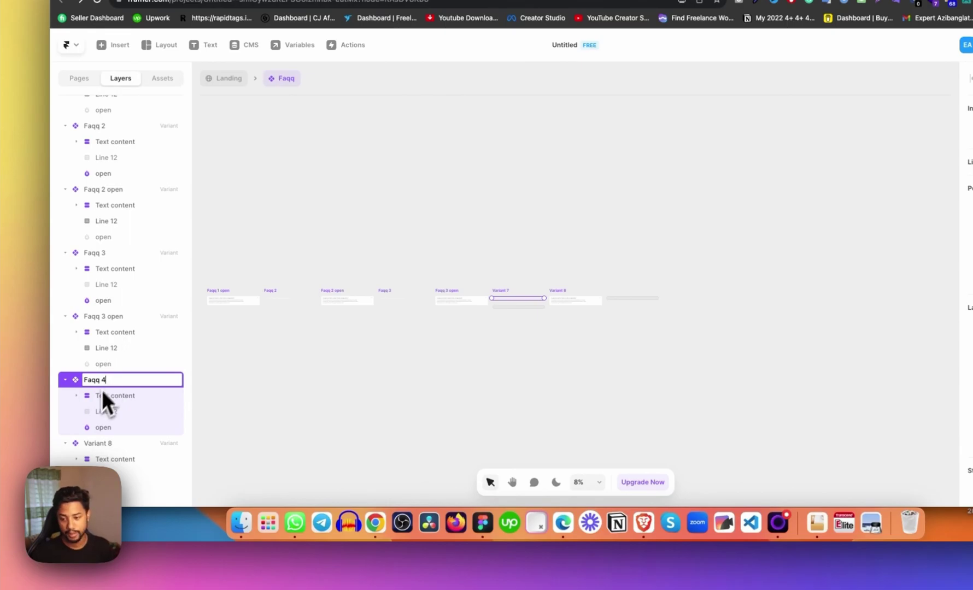
# Rename the new open variant, Variant 8, as Faqq 4 open
pyautogui.doubleClick(105, 444)
pyautogui.write('Faqq')
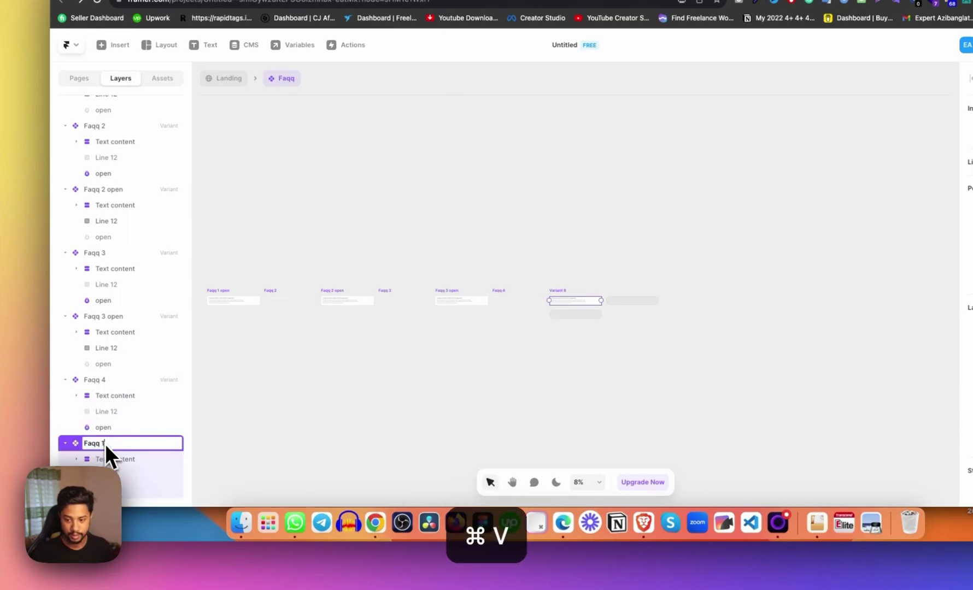
pyautogui.write('4 open')
pyautogui.press('Return')
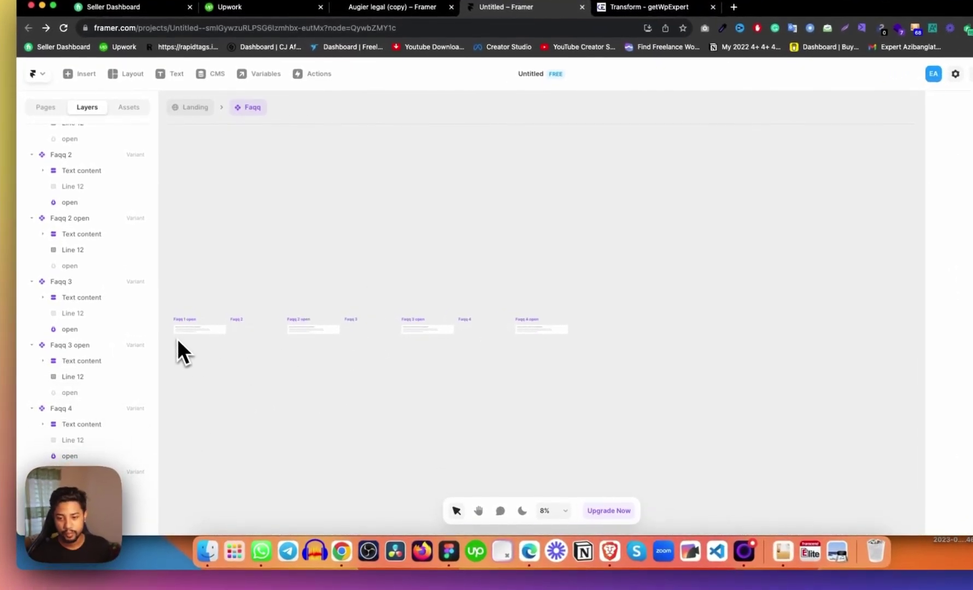
# Add a tap interaction to the Faqq 2 variant that switches it to Faqq 2 open
pyautogui.scroll(3, 174, 339)
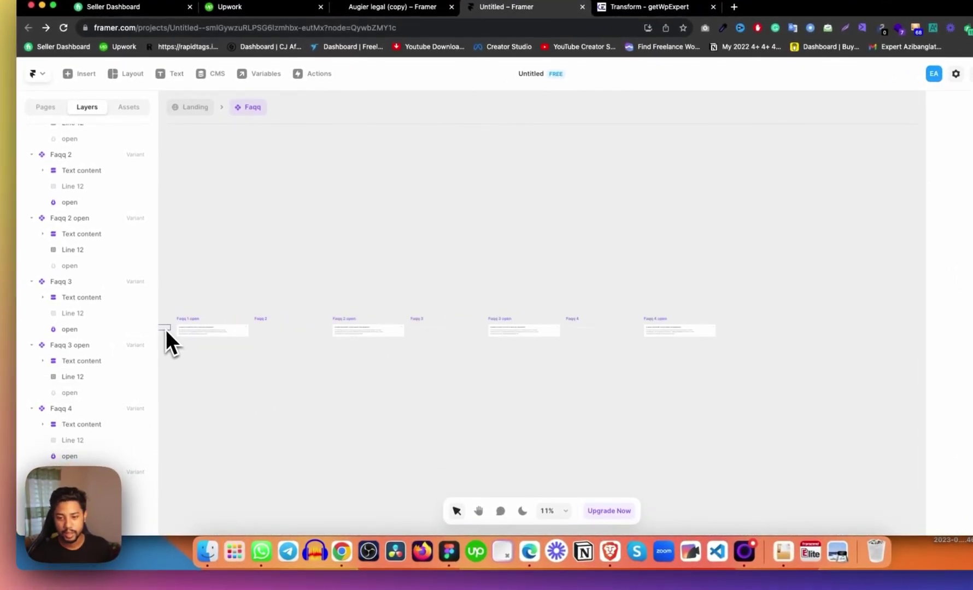
pyautogui.scroll(3, 166, 331)
pyautogui.scroll(3, 310, 333)
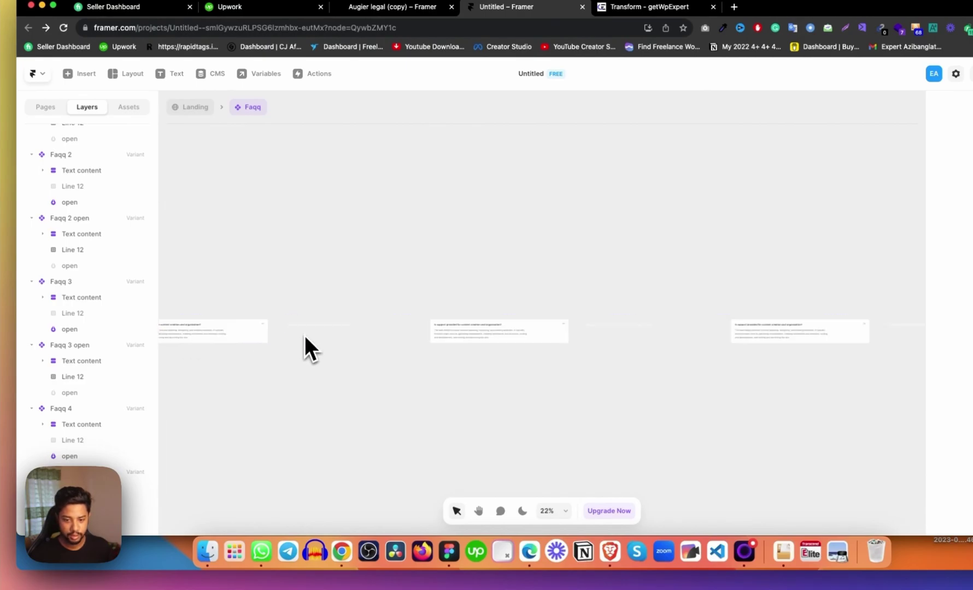
pyautogui.click(280, 324)
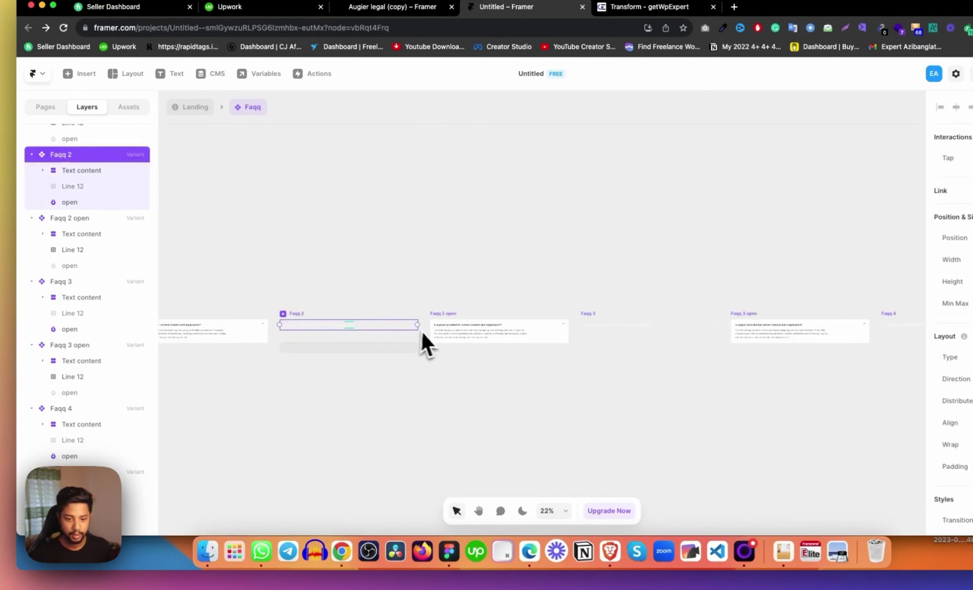
pyautogui.scroll(2, 424, 331)
pyautogui.moveTo(420, 327); pyautogui.dragTo(443, 341)
pyautogui.click(546, 394)
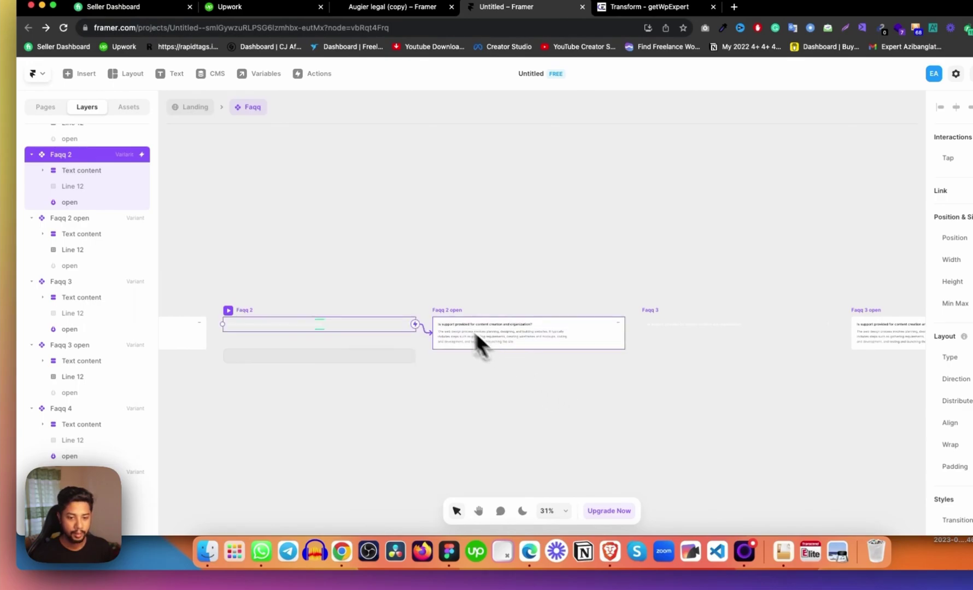
# Add a tap interaction to the Faqq 2 open variant that returns it to Faqq 2
pyautogui.click(478, 328)
pyautogui.moveTo(568, 340); pyautogui.dragTo(269, 331)
pyautogui.click(315, 377)
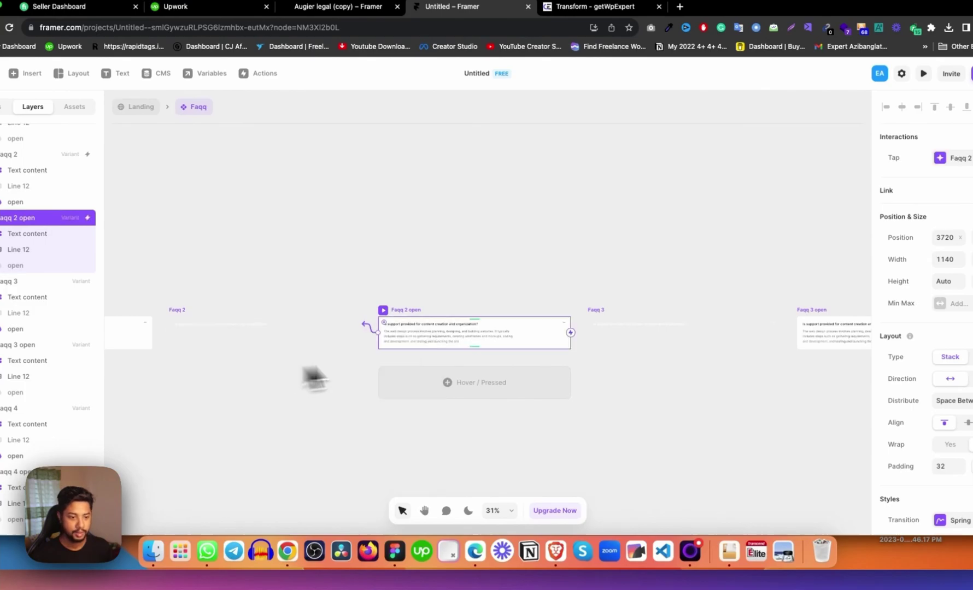
# Add a tap interaction to the Faqq 3 variant that switches it to Faqq 3 open
pyautogui.click(601, 324)
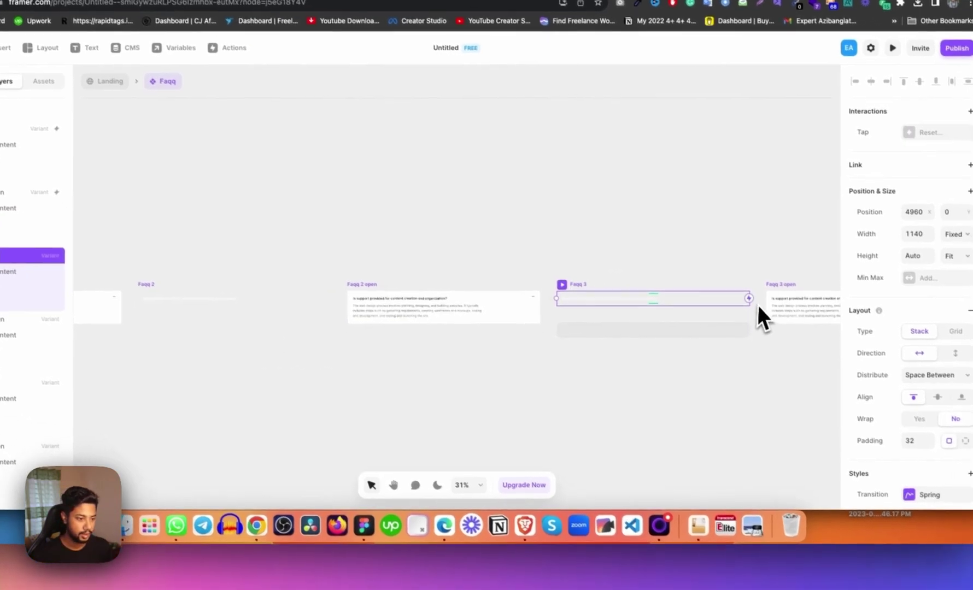
pyautogui.moveTo(780, 324)
pyautogui.mouseDown()
pyautogui.moveTo(788, 335)
pyautogui.moveTo(799, 330)
pyautogui.mouseUp()
pyautogui.moveTo(764, 301); pyautogui.dragTo(765, 298)
pyautogui.click(768, 288)
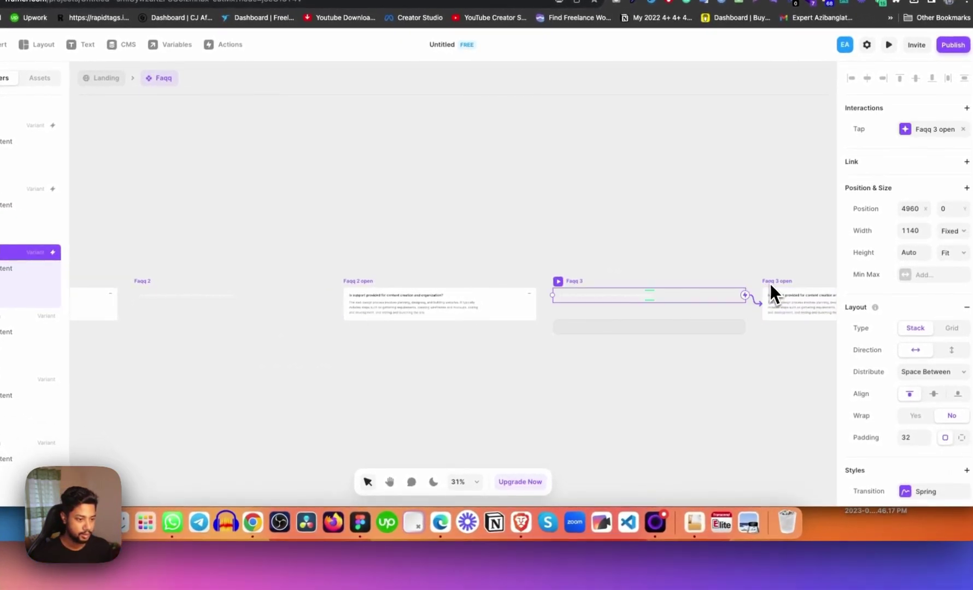
# Add a tap interaction to the Faqq 3 open variant that returns it to Faqq 3
pyautogui.click(389, 481)
pyautogui.moveTo(565, 386); pyautogui.dragTo(290, 355)
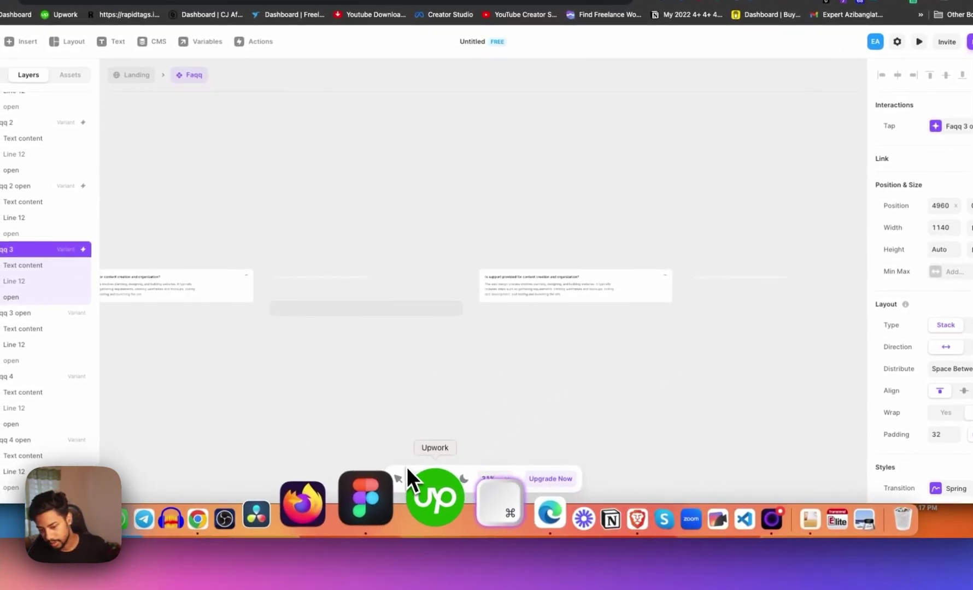
pyautogui.click(400, 480)
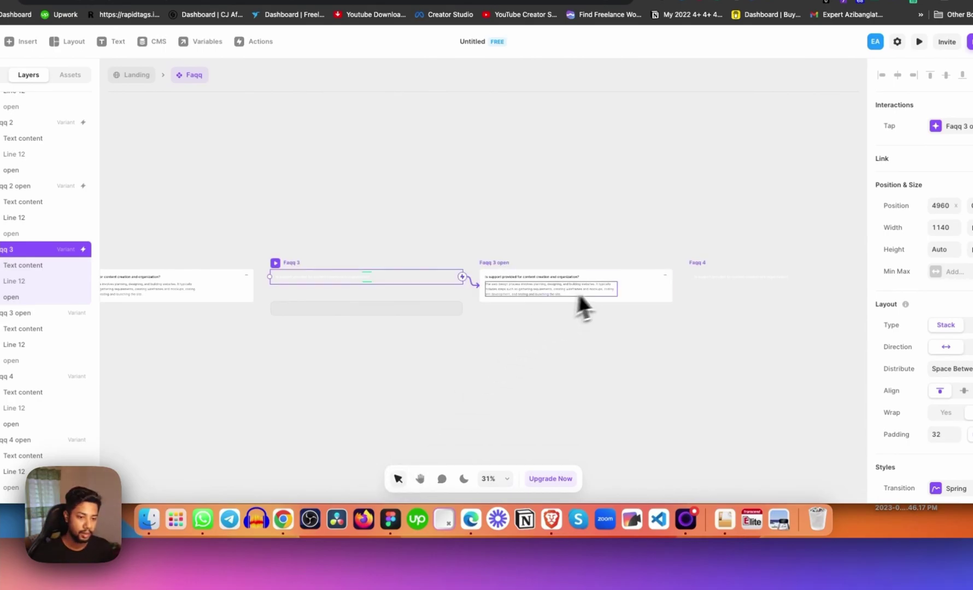
pyautogui.click(526, 269)
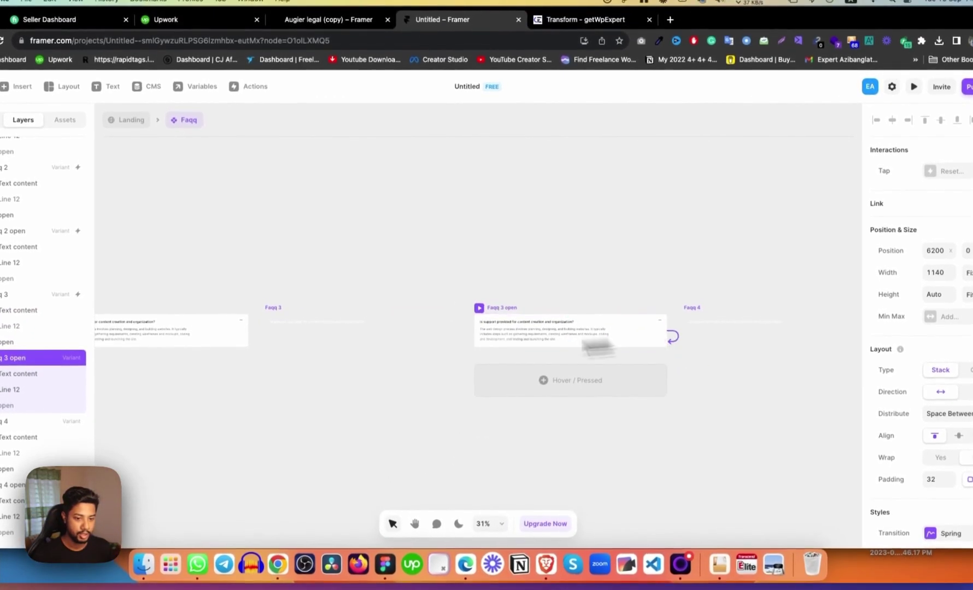
pyautogui.moveTo(674, 286); pyautogui.dragTo(355, 287)
pyautogui.moveTo(350, 333); pyautogui.dragTo(348, 328)
pyautogui.click(456, 246)
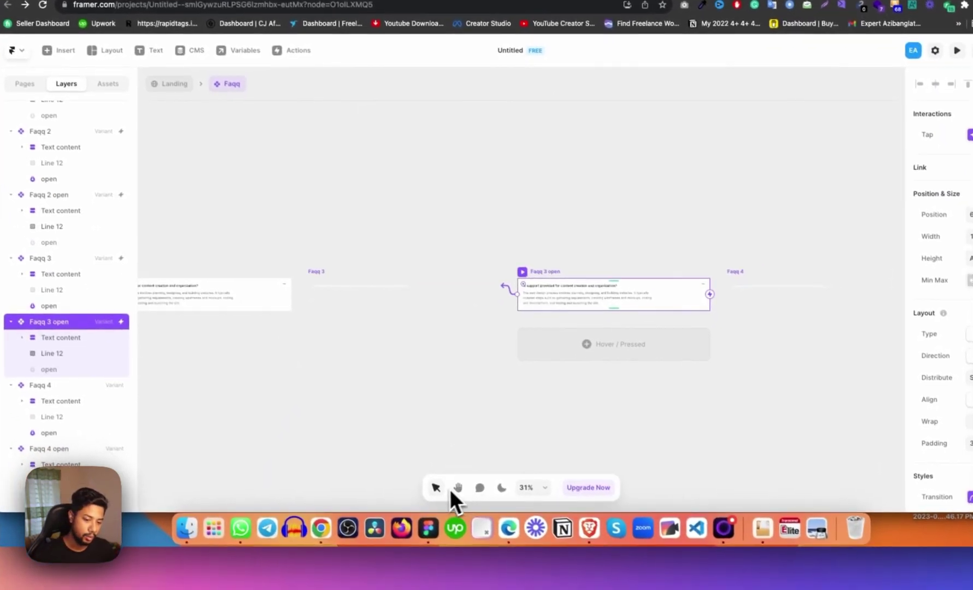
# Switch to the Figma landing page design and copy the question text "How does the web design process work?" from the FAQ section
pyautogui.click(476, 504)
pyautogui.moveTo(316, 309); pyautogui.dragTo(582, 242)
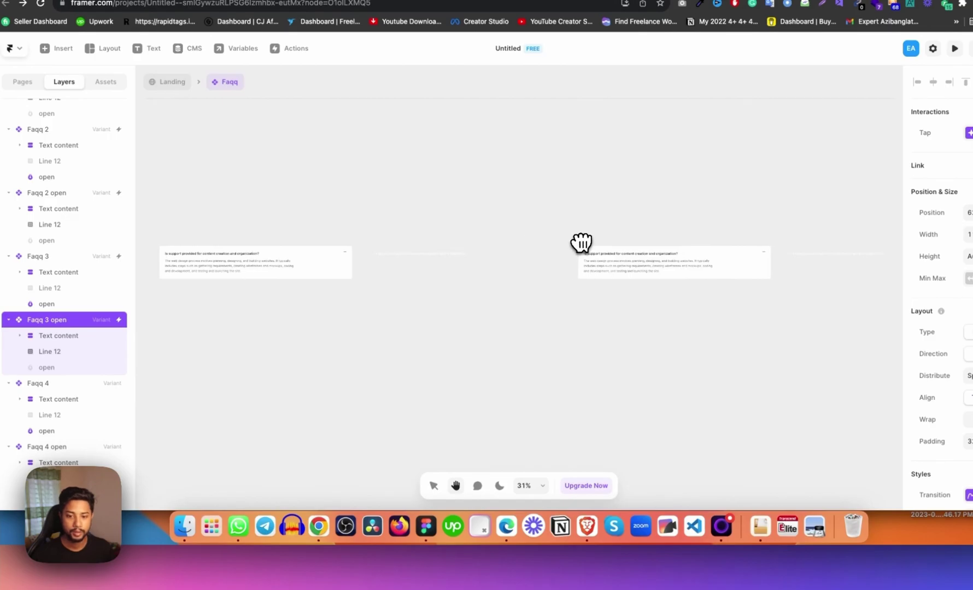
pyautogui.click(426, 526)
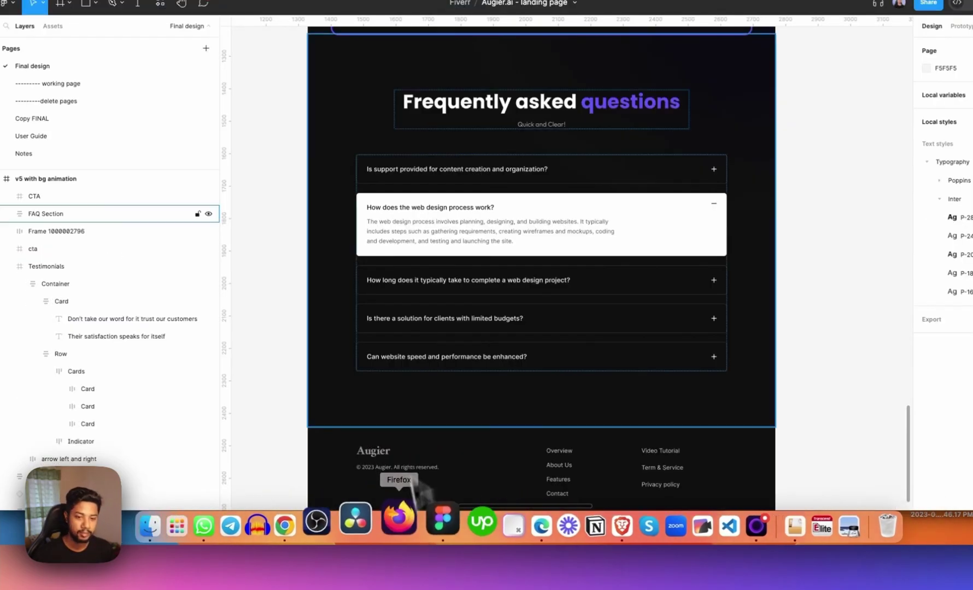
pyautogui.doubleClick(475, 289)
pyautogui.doubleClick(493, 285)
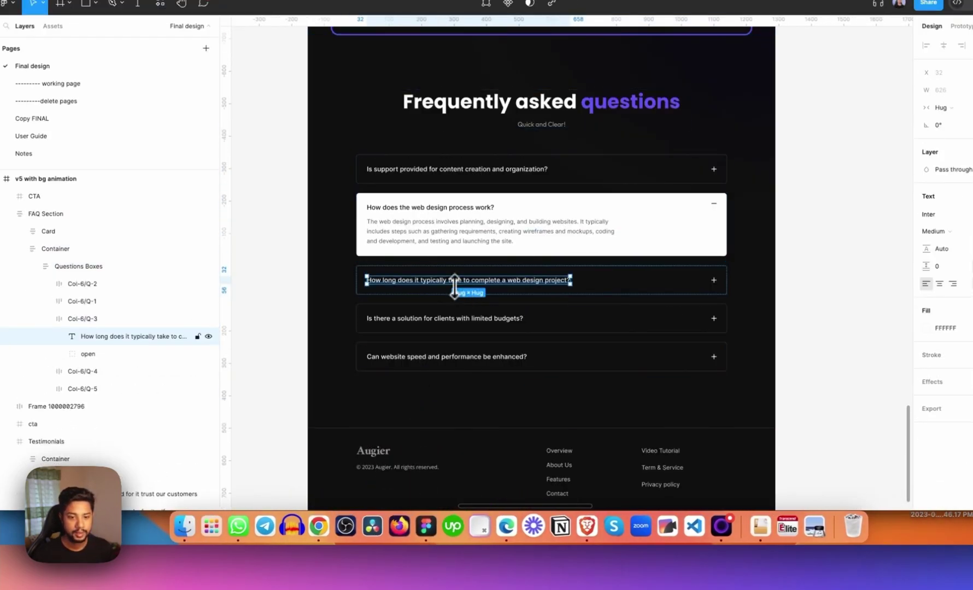
pyautogui.click(445, 222)
pyautogui.press('Return')
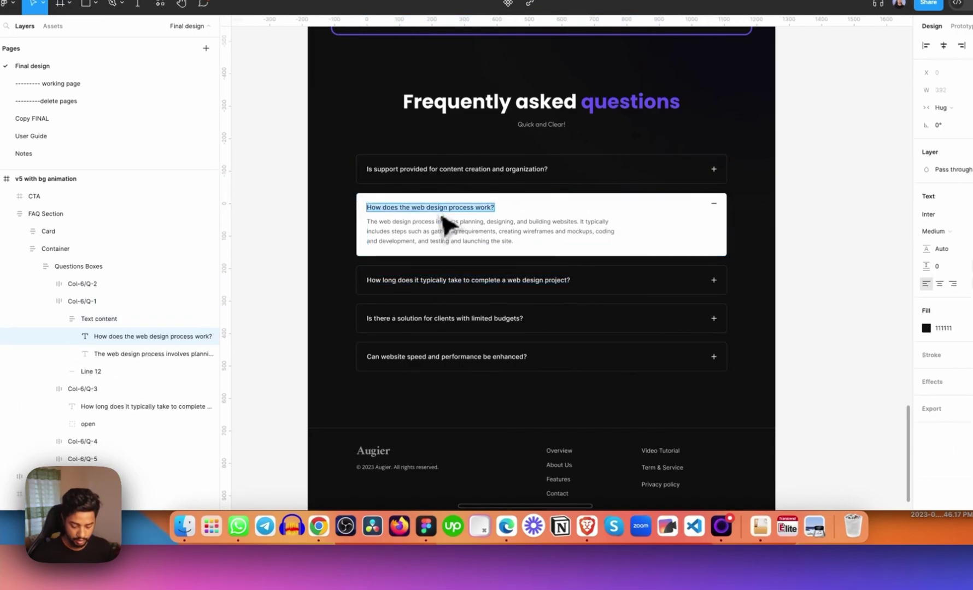
pyautogui.press('super+c')
# Return to Framer and replace the Faqq 2 variant's question with the copied text "How does the web design process work?", without its source formatting
pyautogui.click(322, 528)
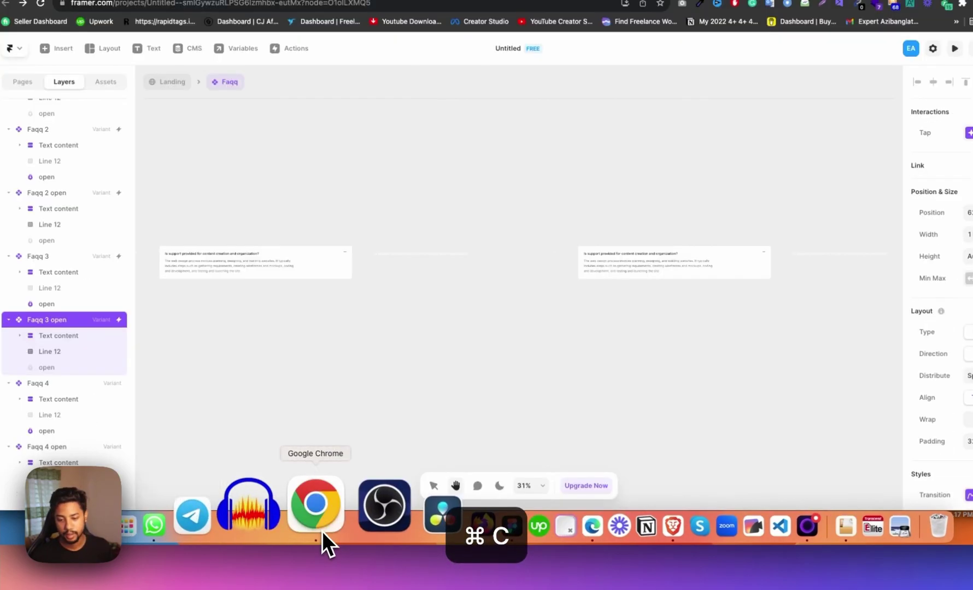
pyautogui.scroll(4, 428, 266)
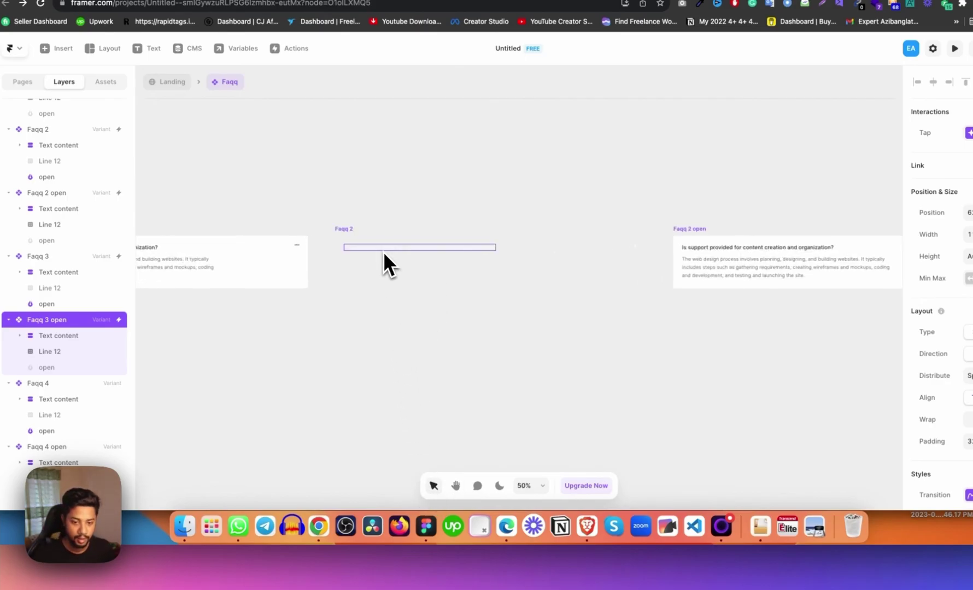
pyautogui.doubleClick(384, 252)
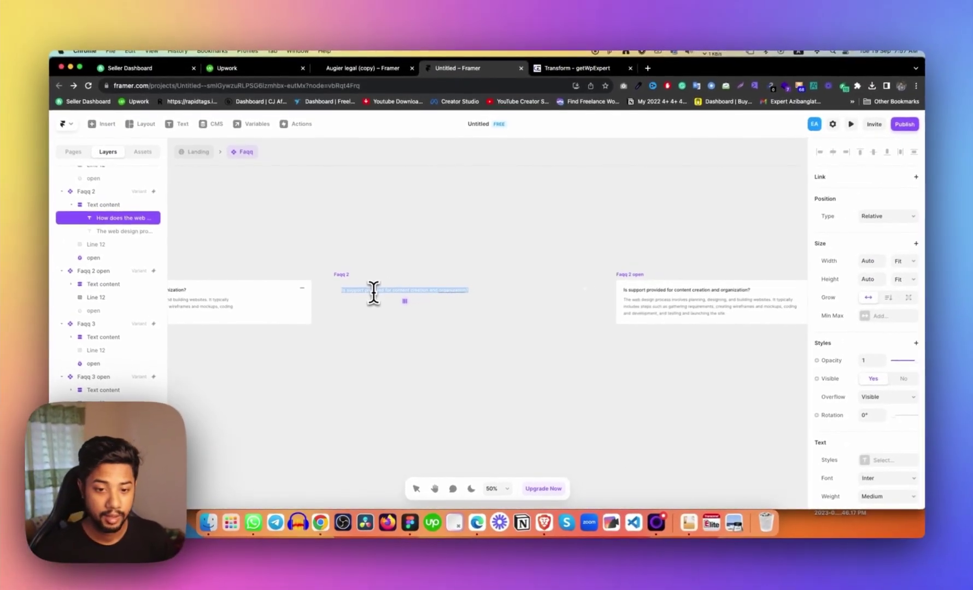
pyautogui.press('super+shift+v')
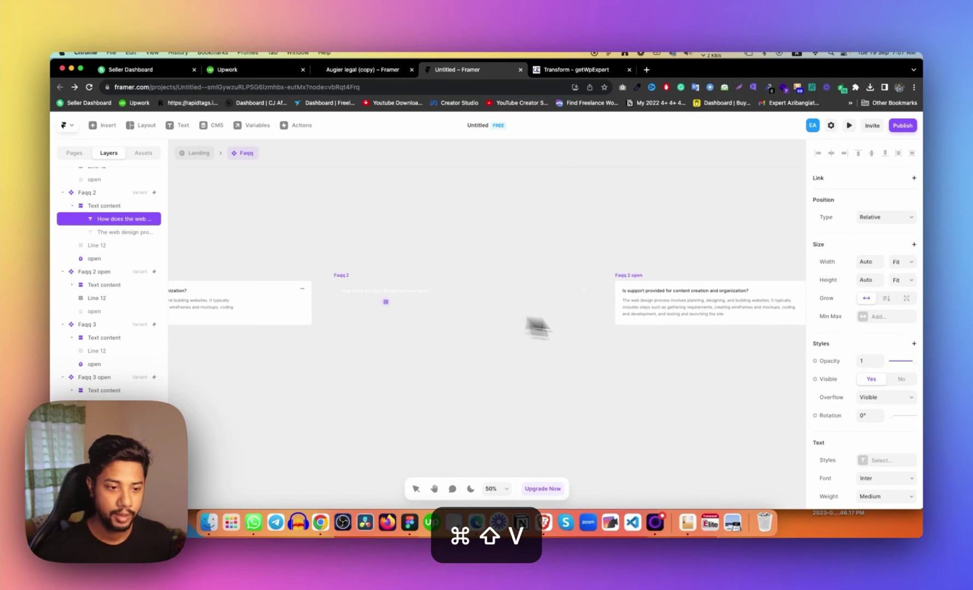
# Replace the Faqq 2 open variant's question with the copied text "How does the web design process work?"
pyautogui.click(684, 292)
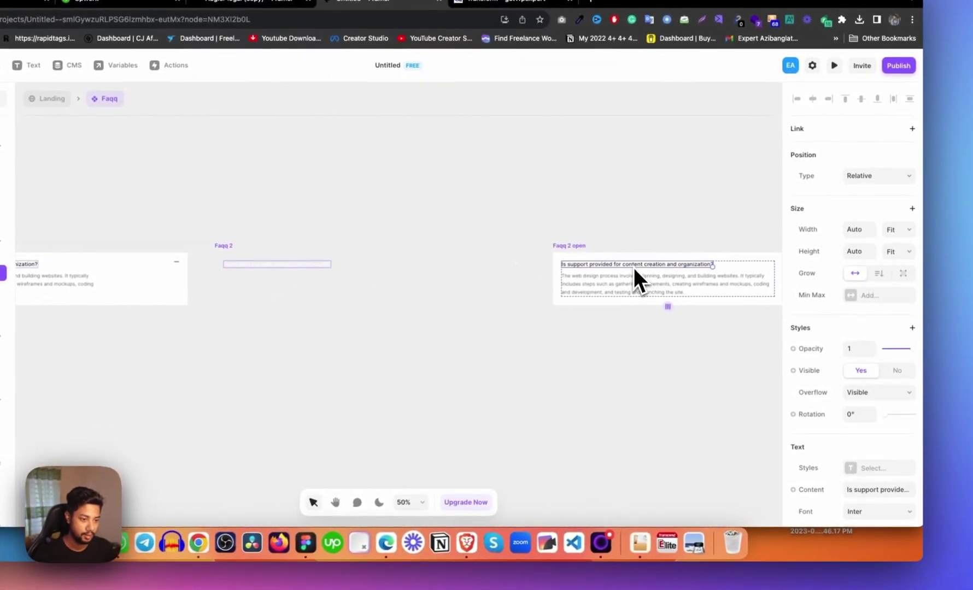
pyautogui.scroll(-5, 842, 415)
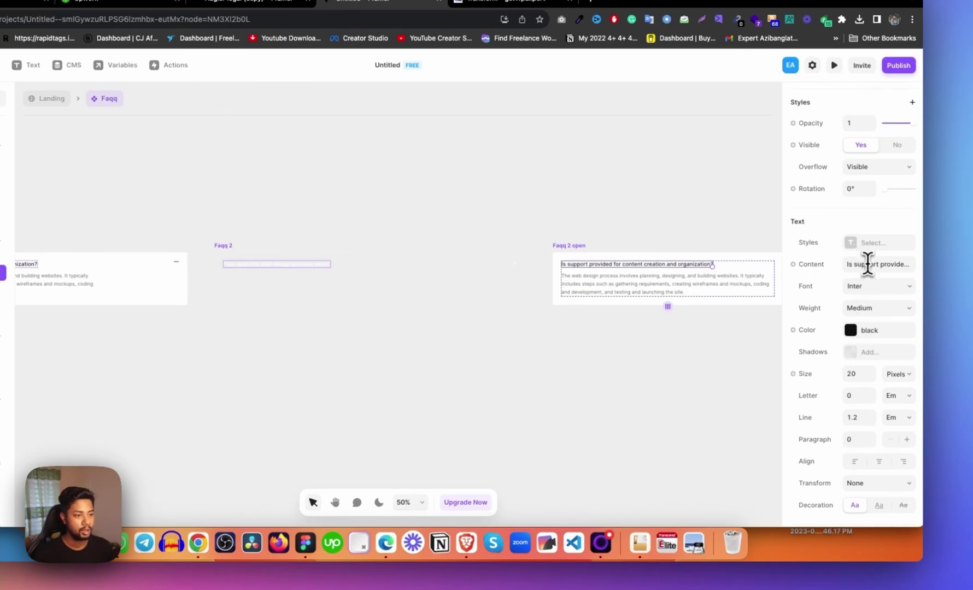
pyautogui.press('super+v')
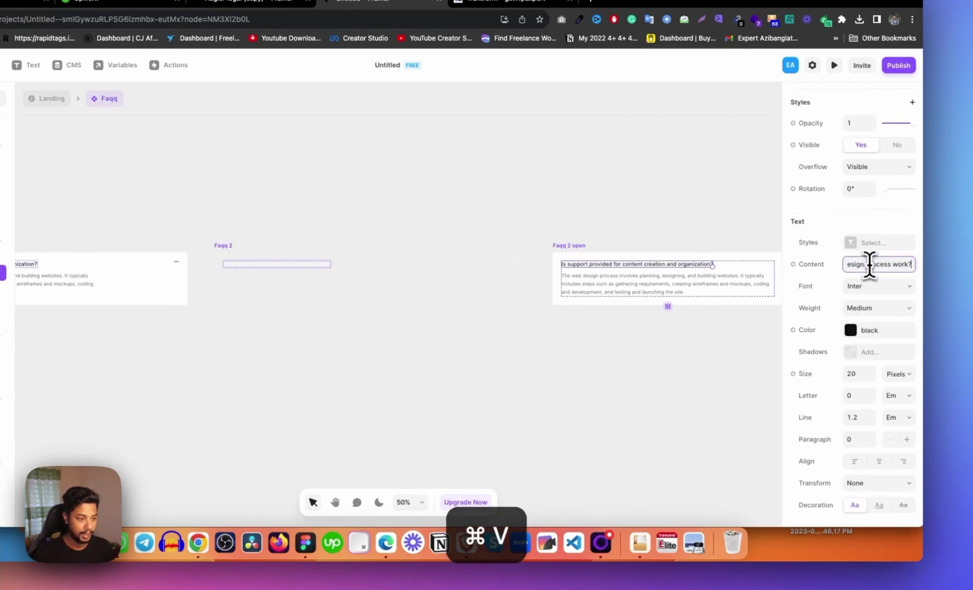
pyautogui.click(703, 363)
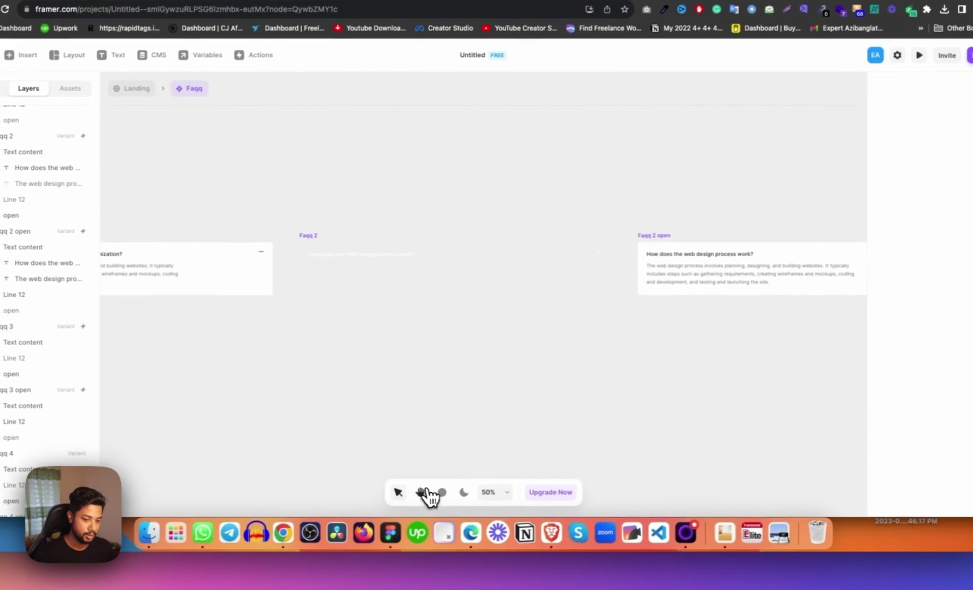
# Switch to the Figma design and copy the question "How long does it typically take to complete a web design project?" from the FAQ section
pyautogui.click(420, 492)
pyautogui.moveTo(842, 355); pyautogui.dragTo(289, 291)
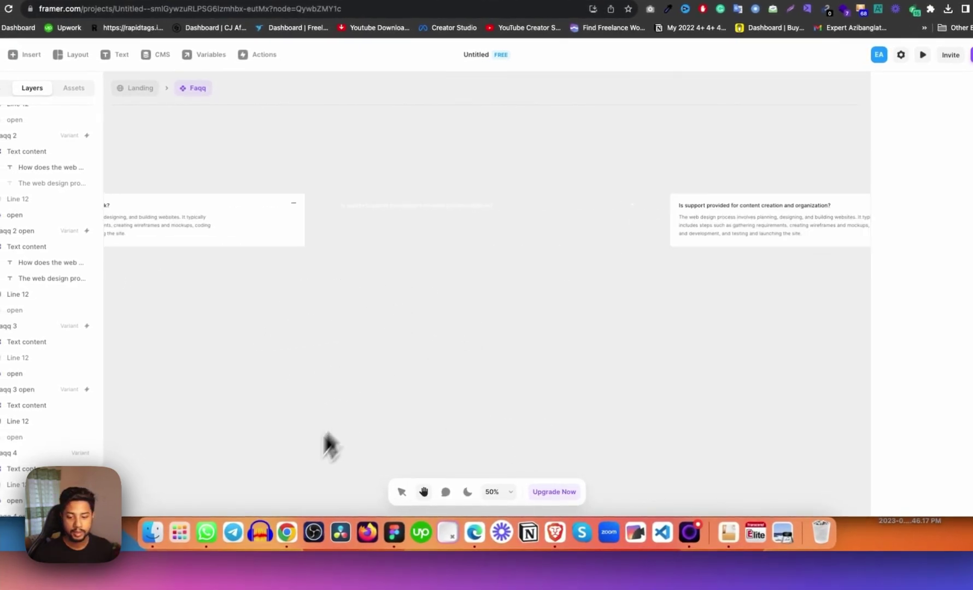
pyautogui.click(393, 533)
pyautogui.doubleClick(421, 288)
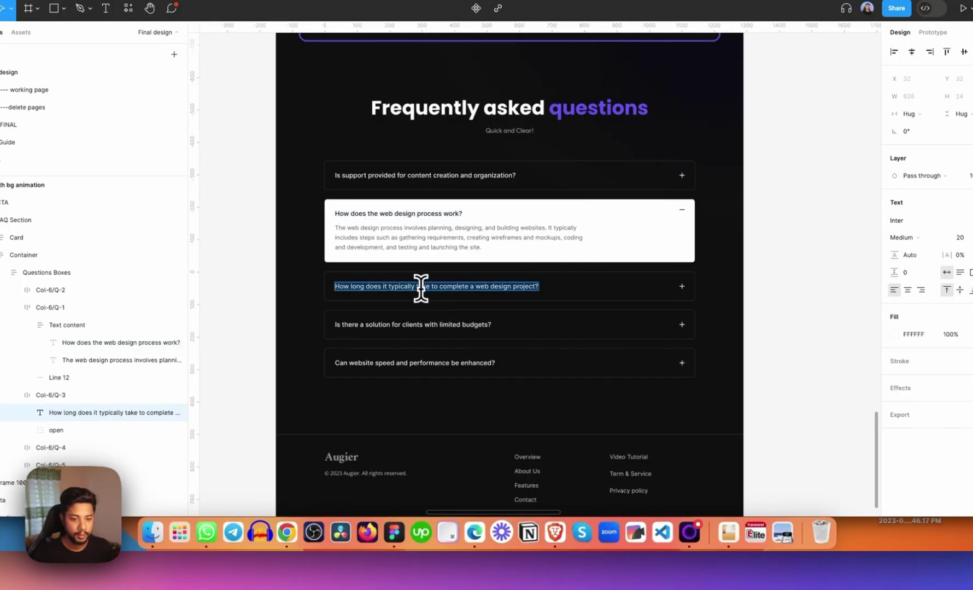
pyautogui.press('super+c')
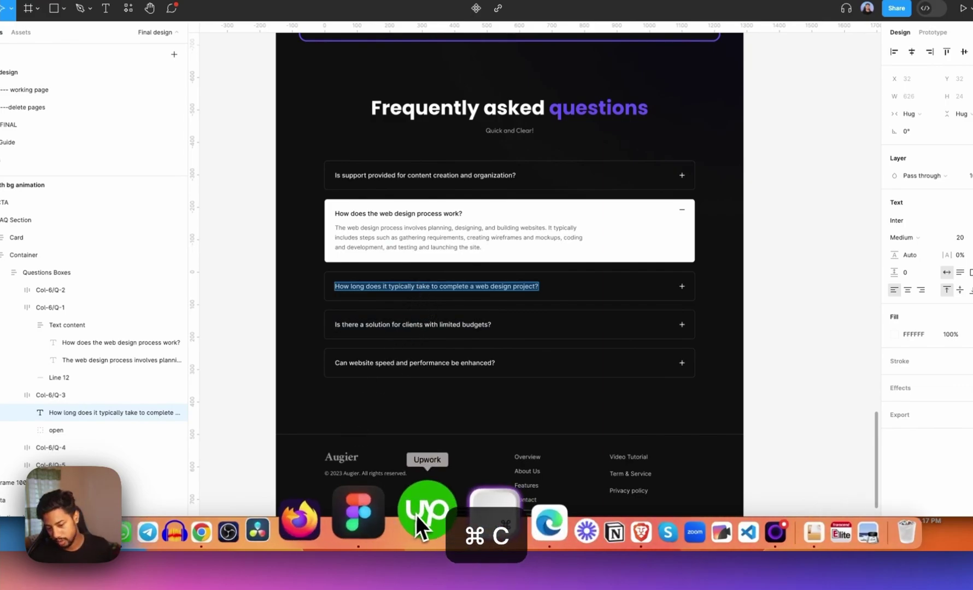
# Return to Framer and replace the Faqq 3 open variant's question with "How long does it typically take to complete a web design project?"
pyautogui.click(305, 516)
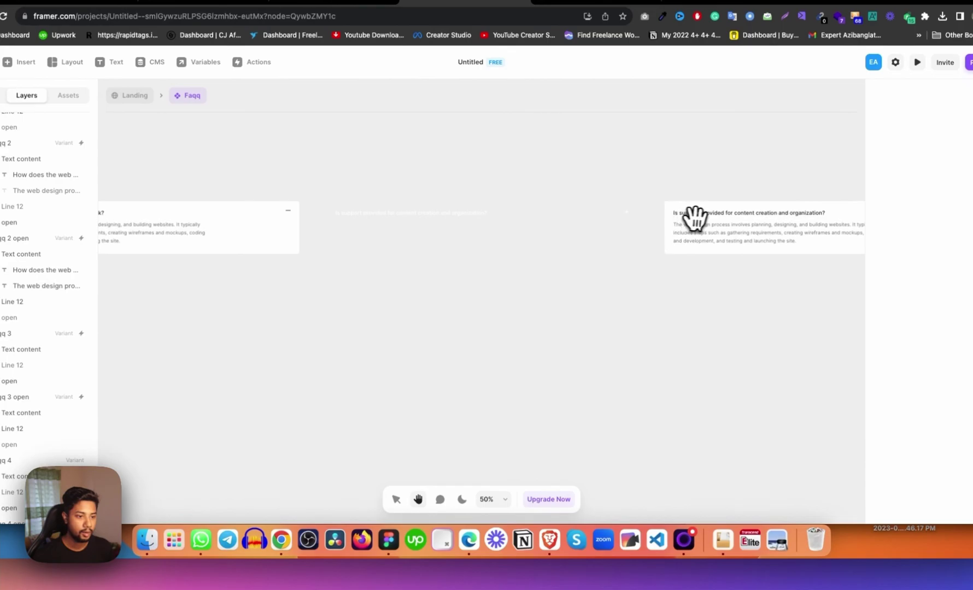
pyautogui.moveTo(688, 215); pyautogui.dragTo(306, 243)
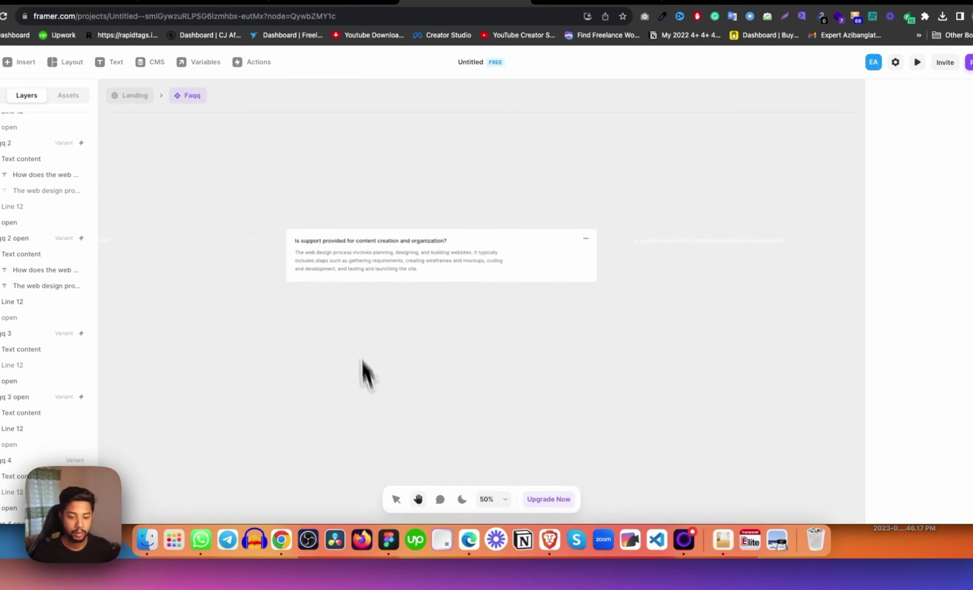
pyautogui.click(397, 500)
pyautogui.click(331, 240)
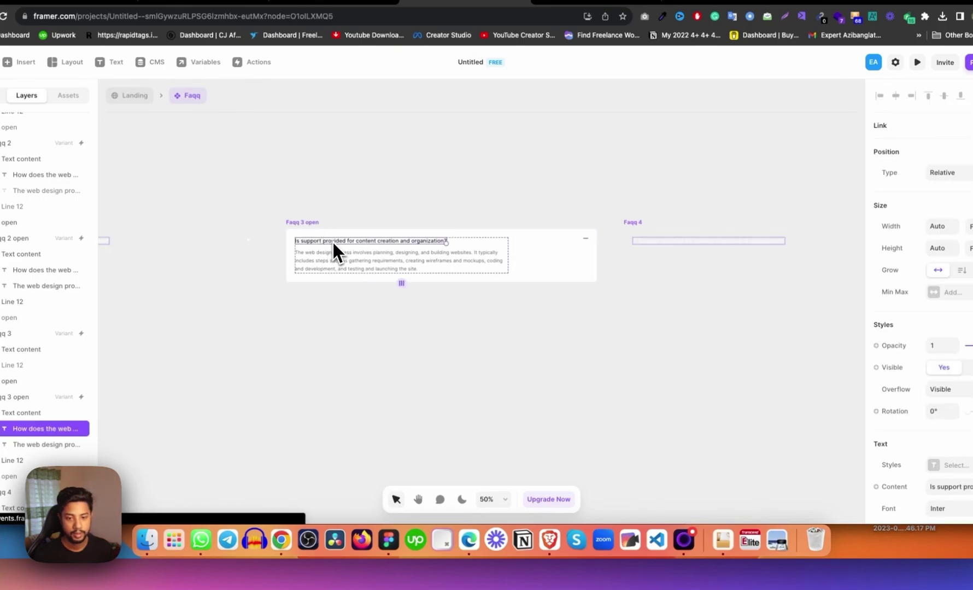
pyautogui.doubleClick(332, 240)
pyautogui.press('super+v')
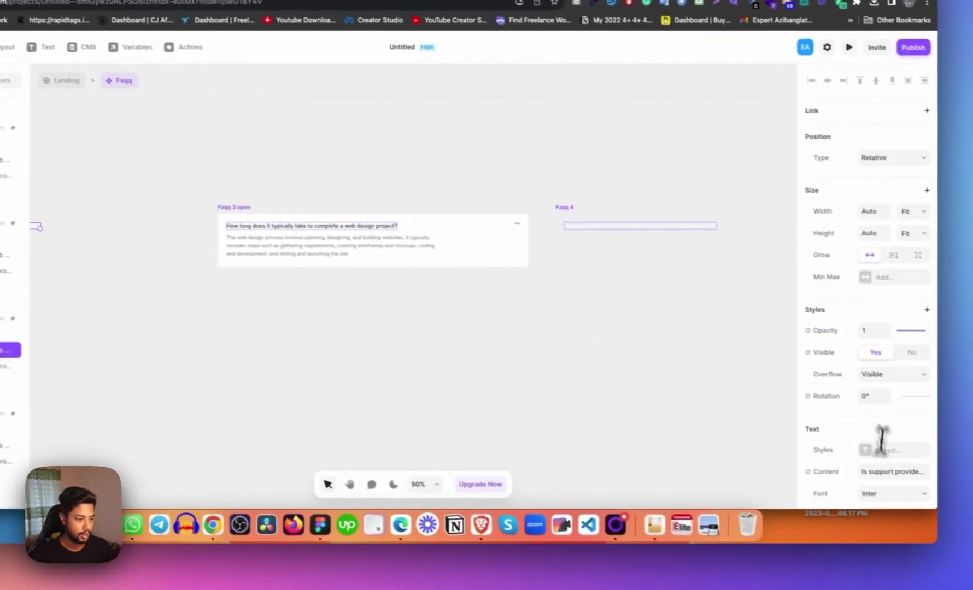
# Set the closed Faqq 3 variant's question content to "How long does it typically take to complete a web design project?"
pyautogui.click(878, 471)
pyautogui.press('super+v')
pyautogui.click(650, 389)
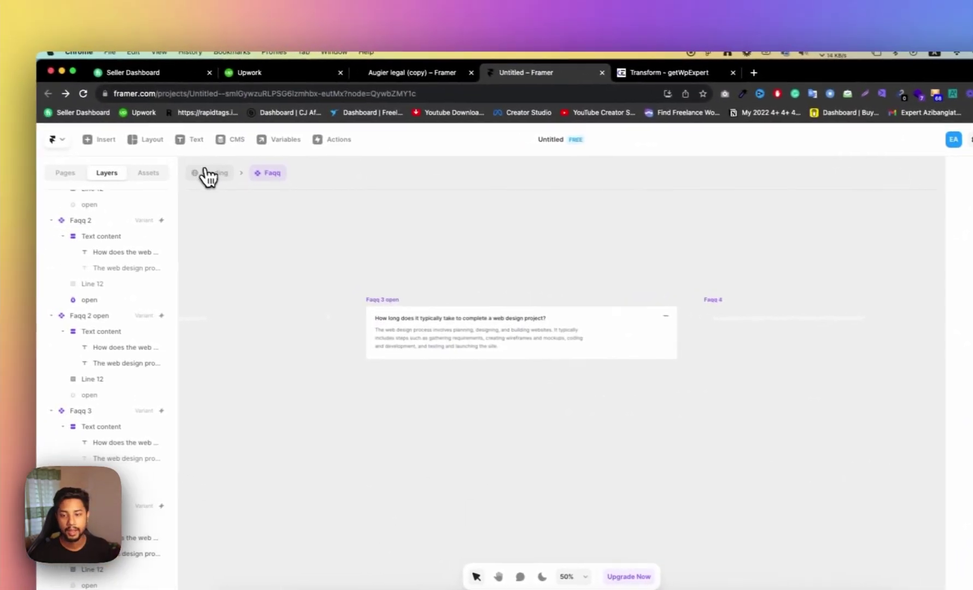
# Go back to the landing page, preview it, and expand the last three FAQ items to test their tap interactions
pyautogui.click(49, 76)
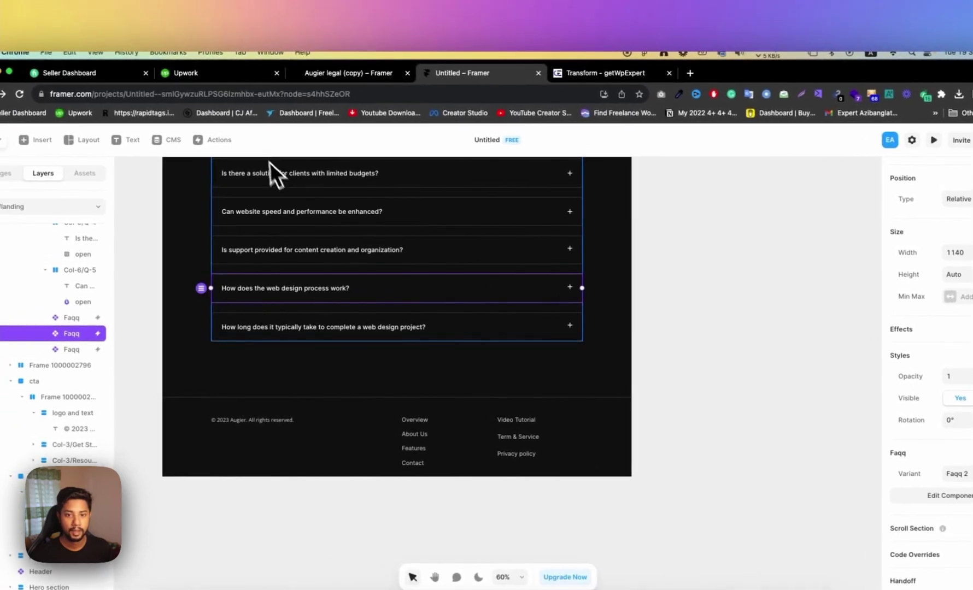
pyautogui.scroll(-1, 531, 218)
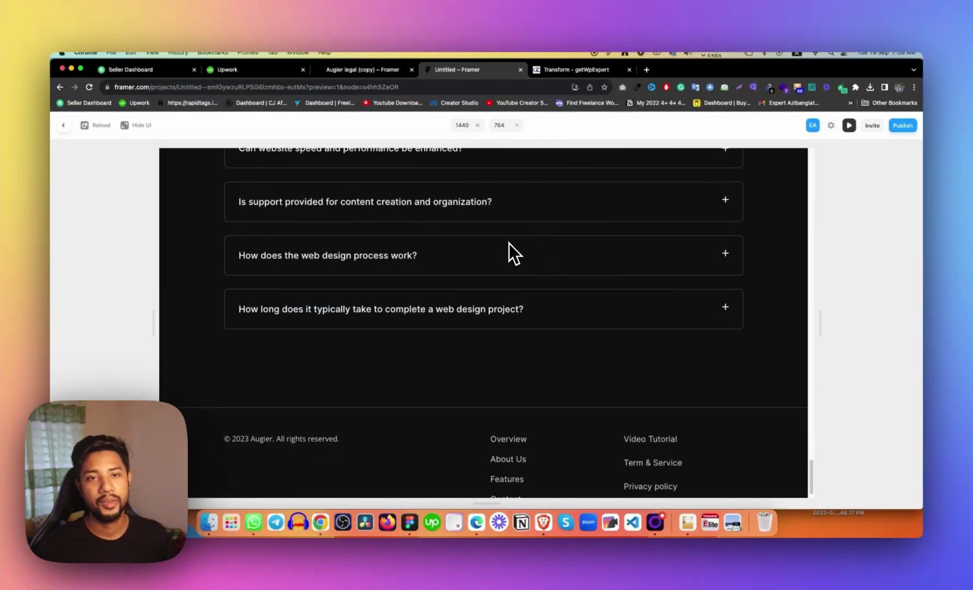
pyautogui.click(517, 211)
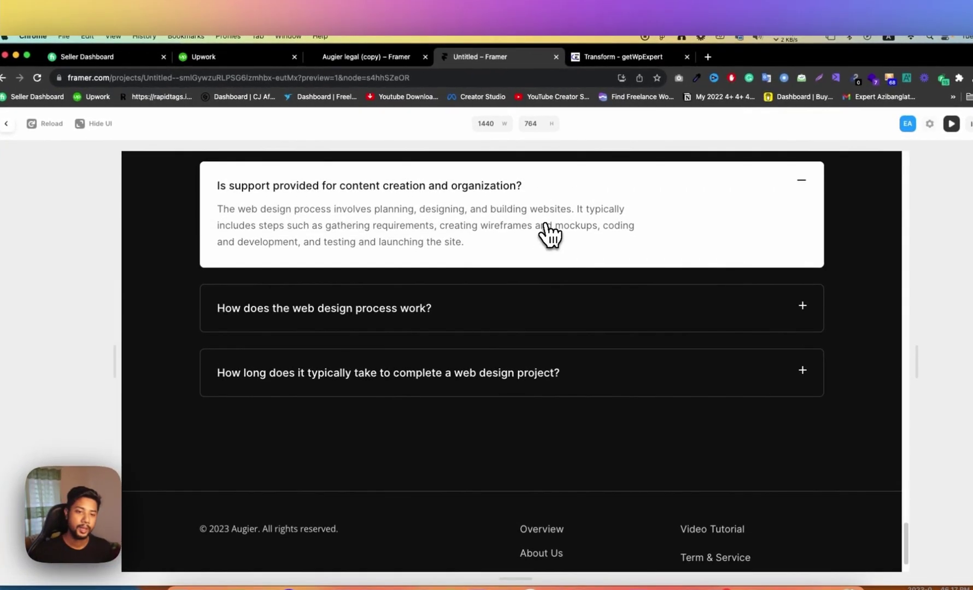
pyautogui.scroll(1, 547, 246)
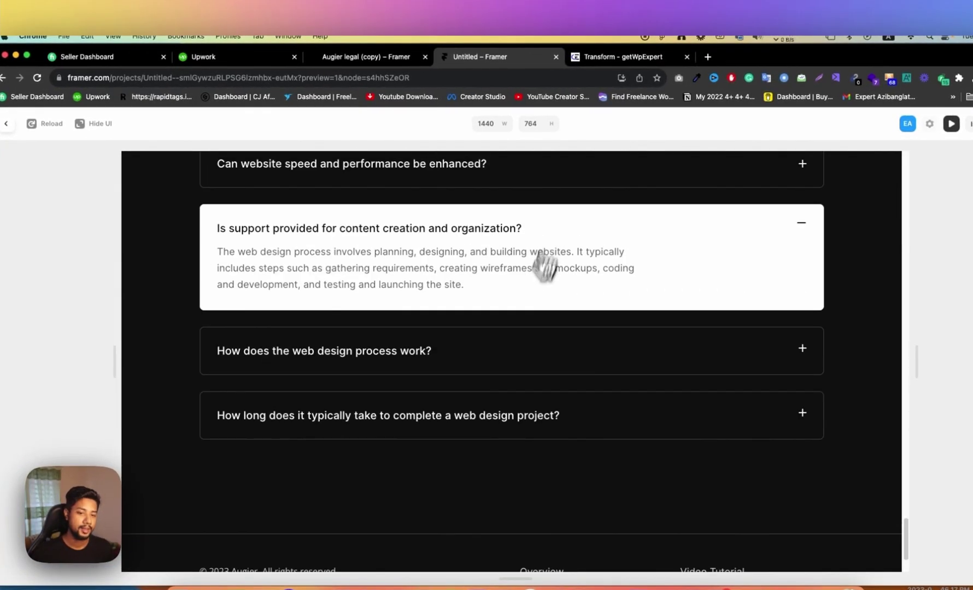
pyautogui.scroll(-1, 520, 328)
pyautogui.click(486, 328)
pyautogui.scroll(-1, 486, 382)
pyautogui.click(484, 410)
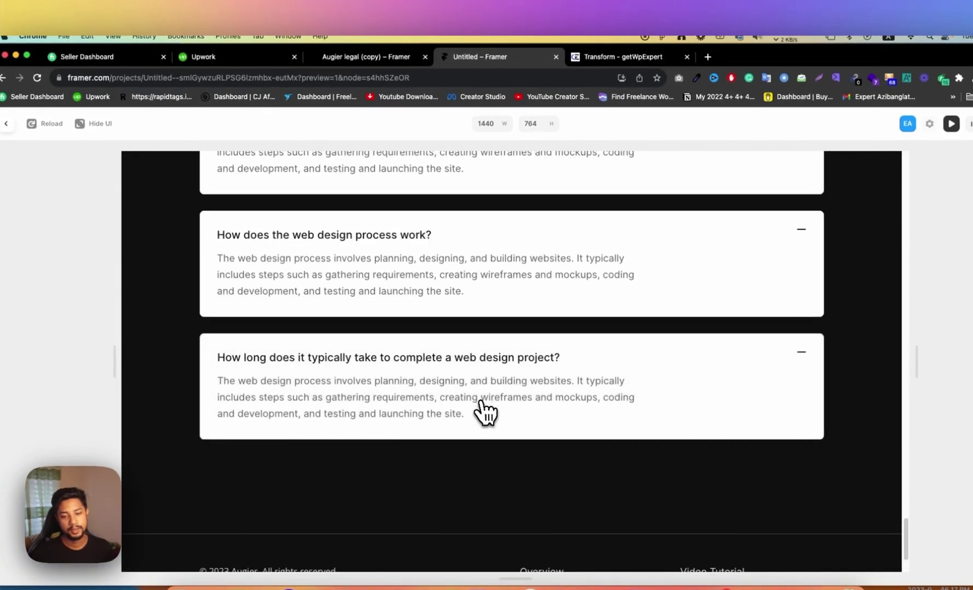
# Test collapsing and re-expanding the last three FAQ items in the preview, and exit the preview
pyautogui.click(469, 309)
pyautogui.click(469, 365)
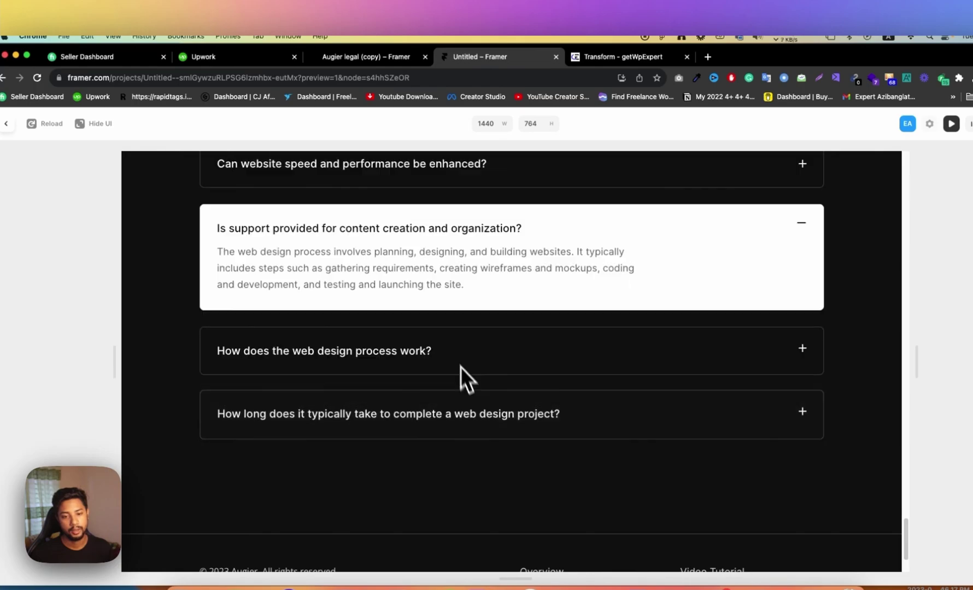
pyautogui.click(434, 261)
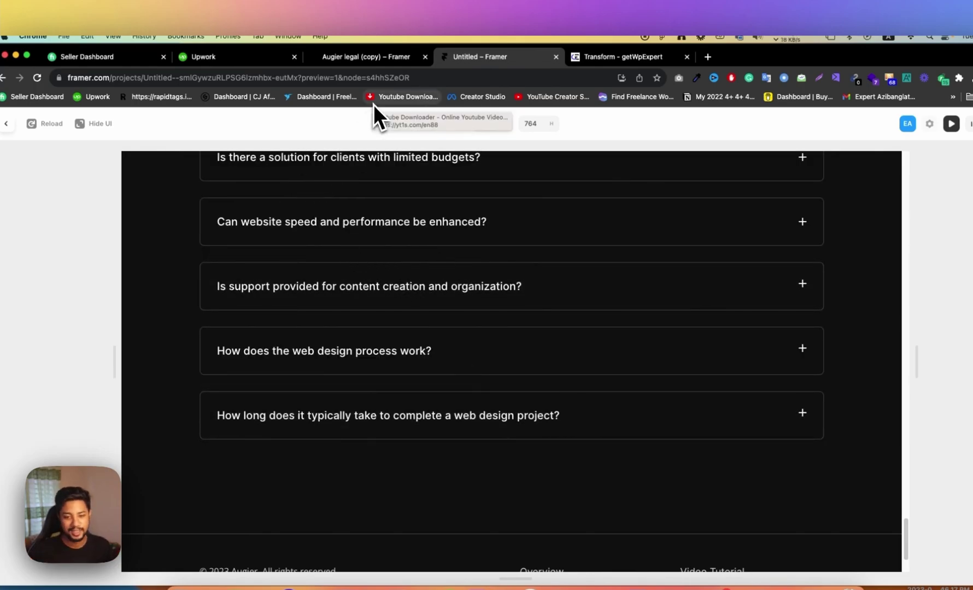
pyautogui.click(424, 289)
pyautogui.click(420, 361)
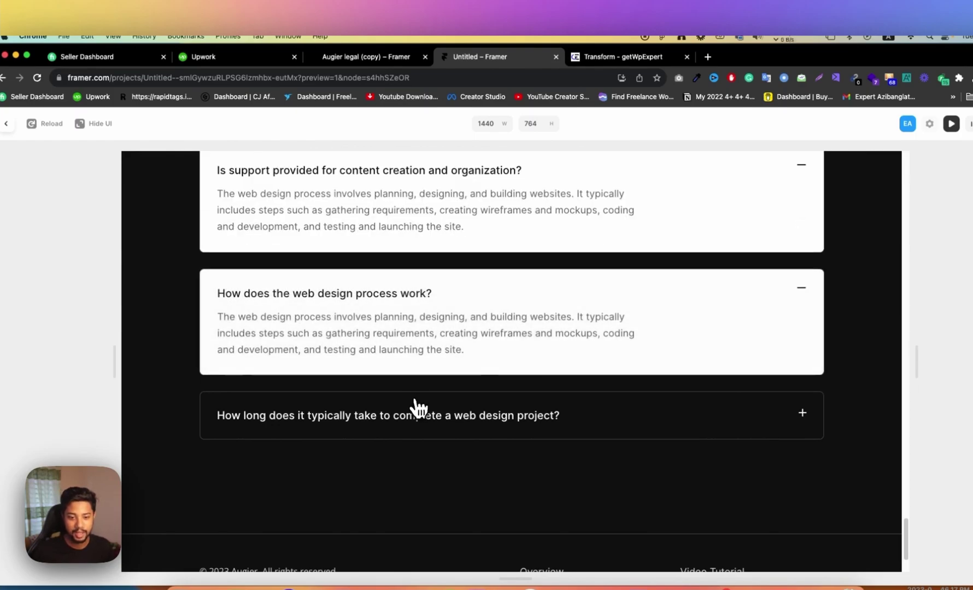
pyautogui.click(419, 413)
pyautogui.click(401, 289)
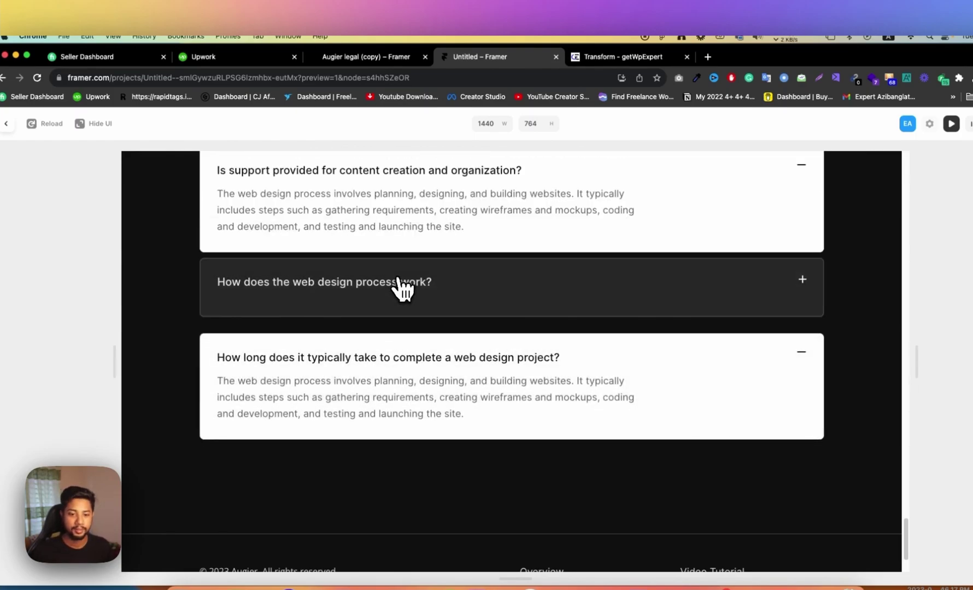
pyautogui.press('Escape')
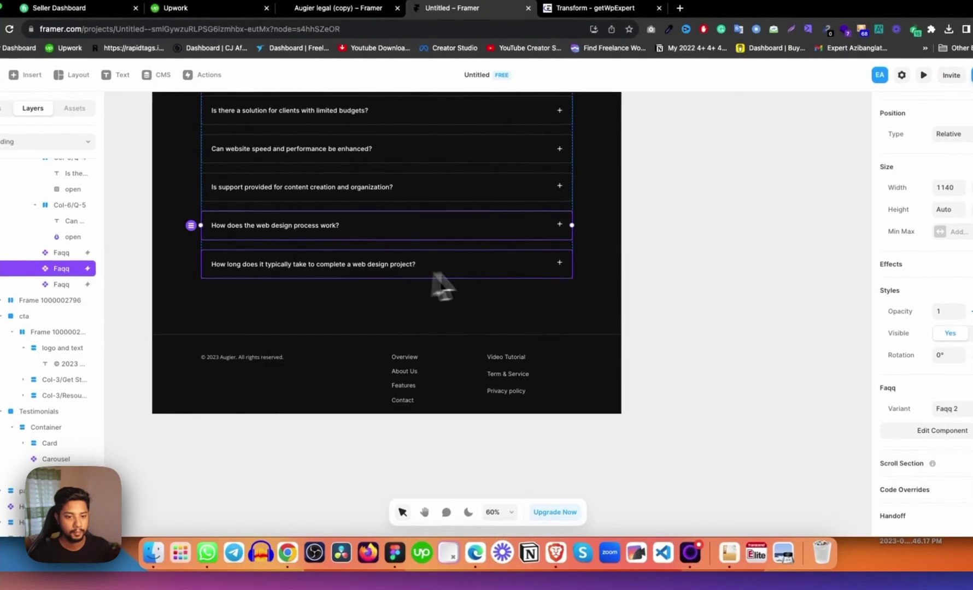
# Open the Faqq 2 variant in the component editor and examine its style properties, including transition and border
pyautogui.doubleClick(492, 239)
pyautogui.scroll(-5, 951, 415)
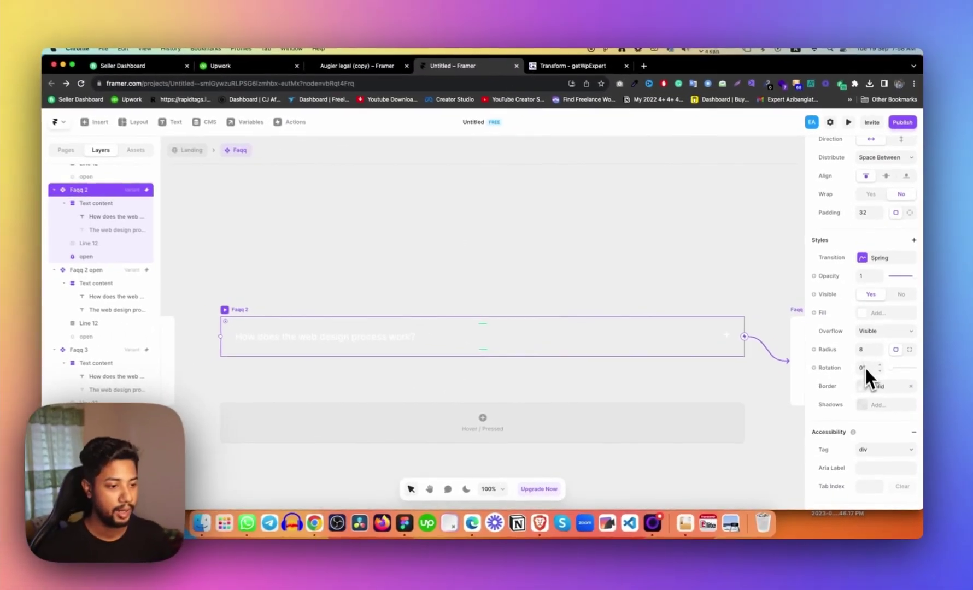
pyautogui.scroll(-1, 869, 376)
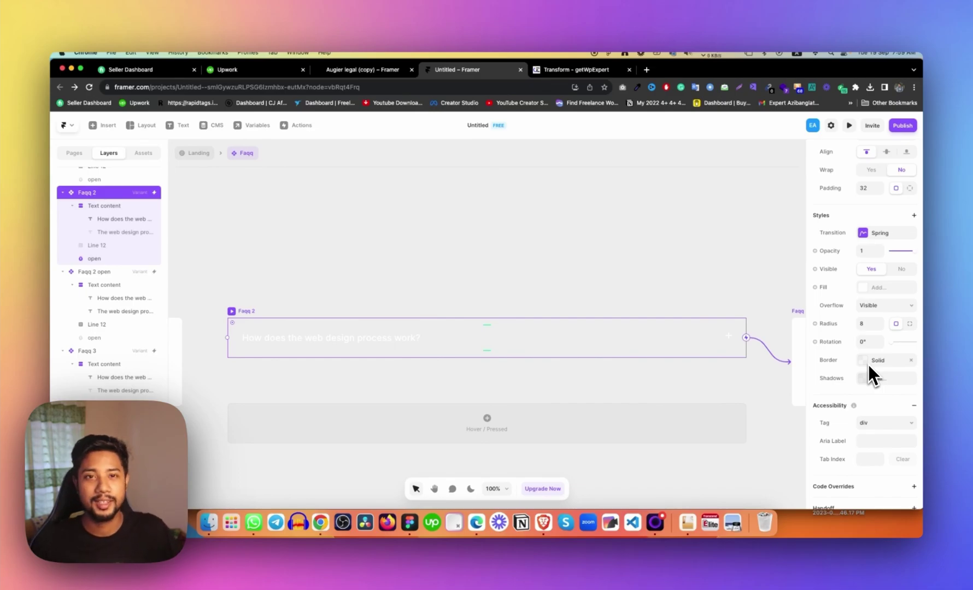
# Switch to the getWpExpert website to view its home page
pyautogui.click(557, 71)
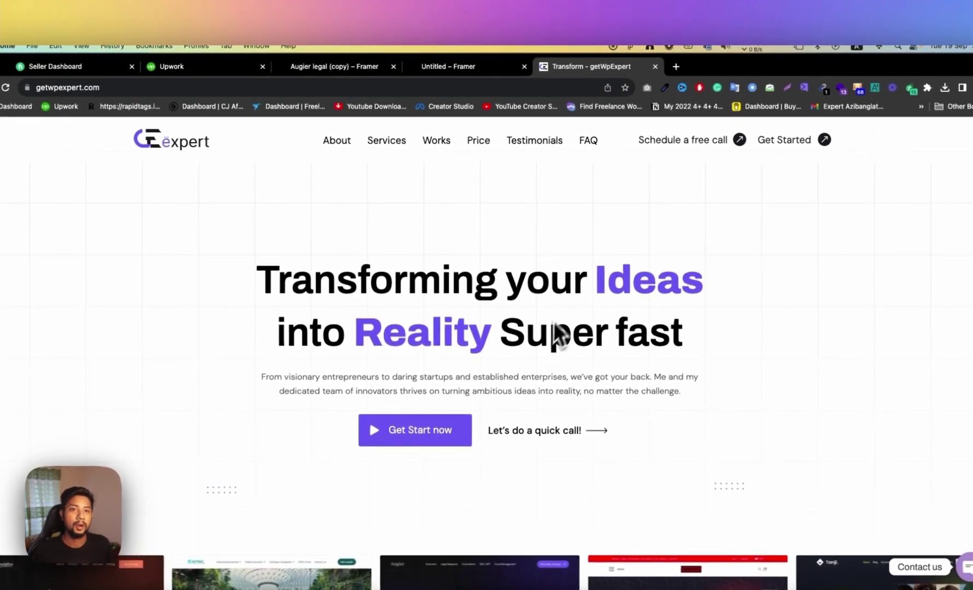